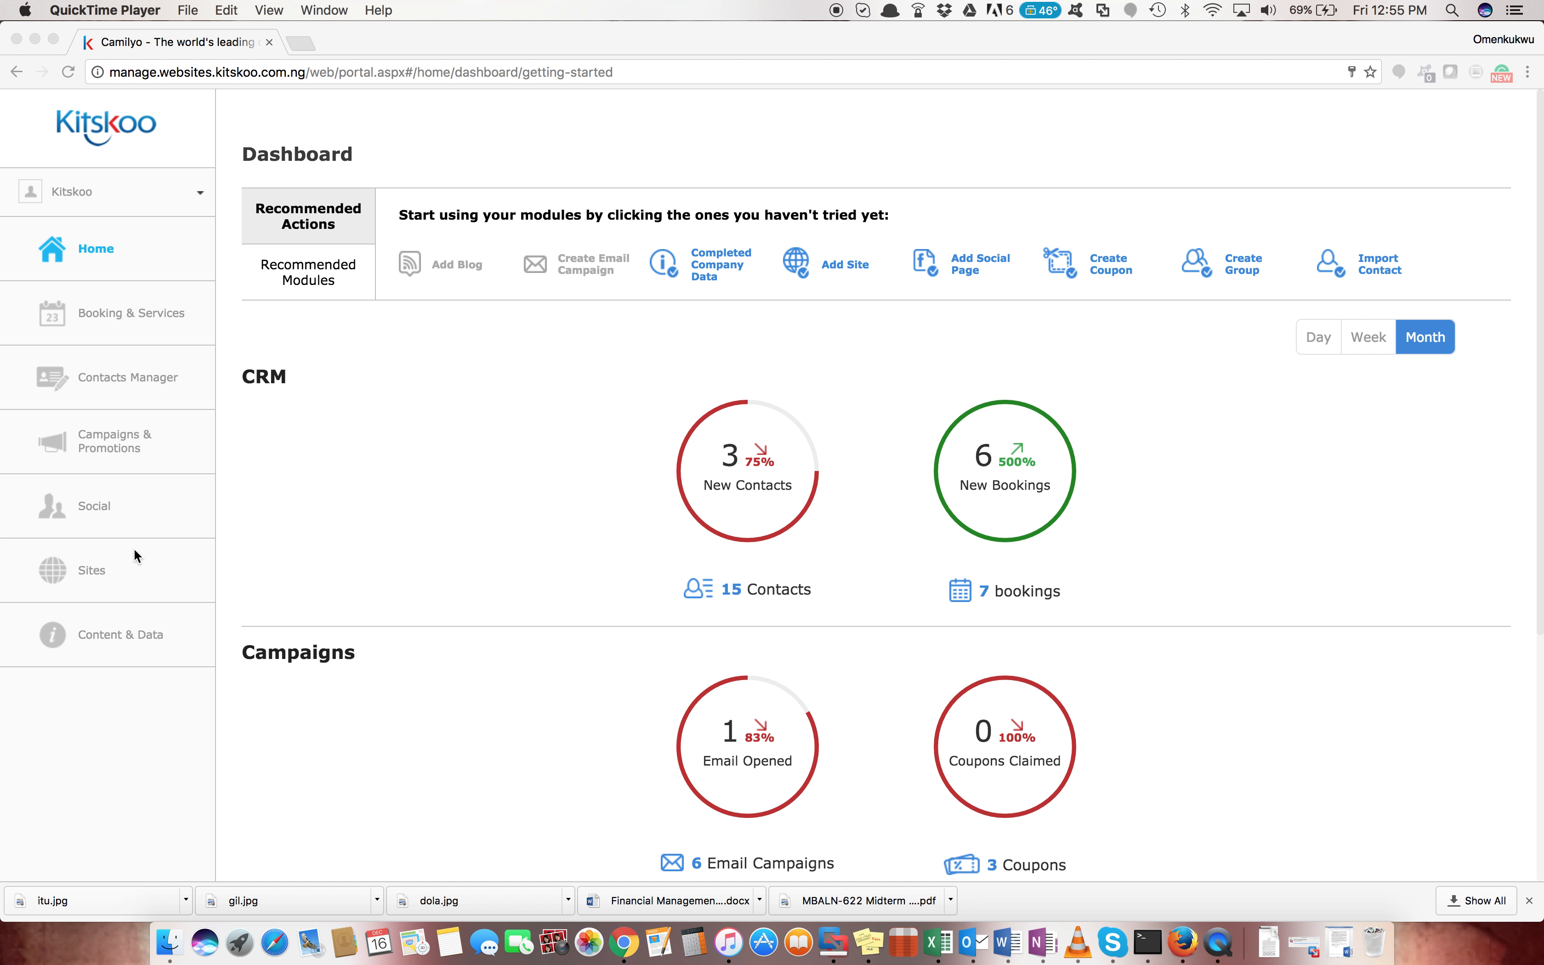
Bring Chrome forward and open Kitskoo's Sites page, listing Orange and Kitskoo Store
{"action": "left_click", "coordinate": [86, 573]}
{"action": "left_click", "coordinate": [94, 576]}
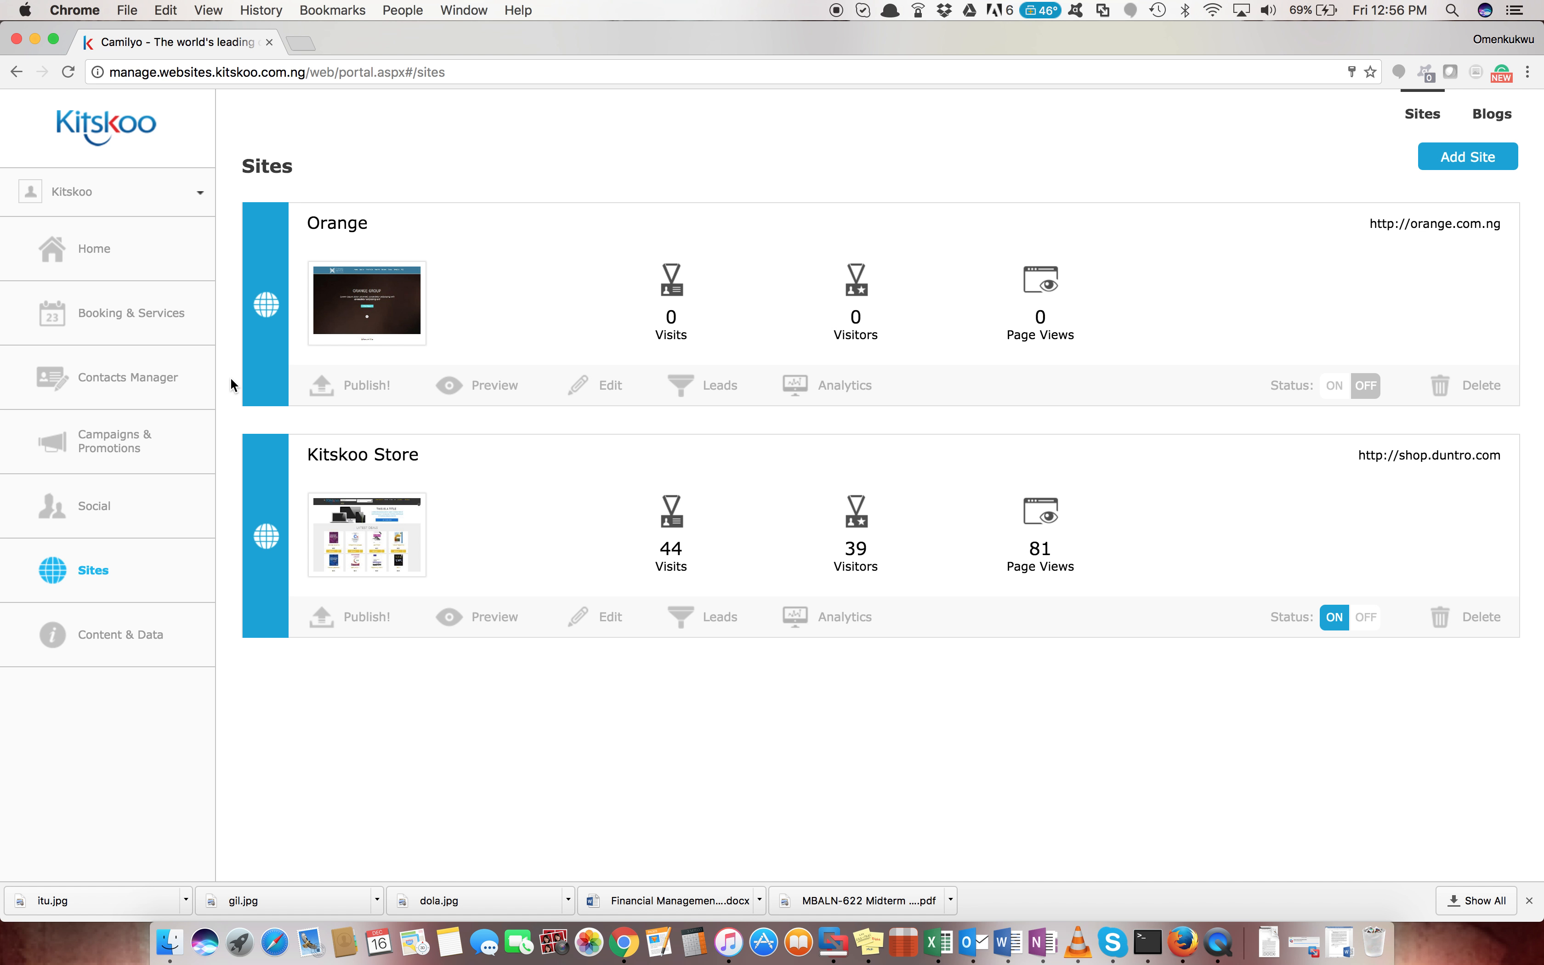
In Contacts Manager, clear the e-mail search filter and close the contact's Info panel
{"action": "left_click", "coordinate": [146, 388]}
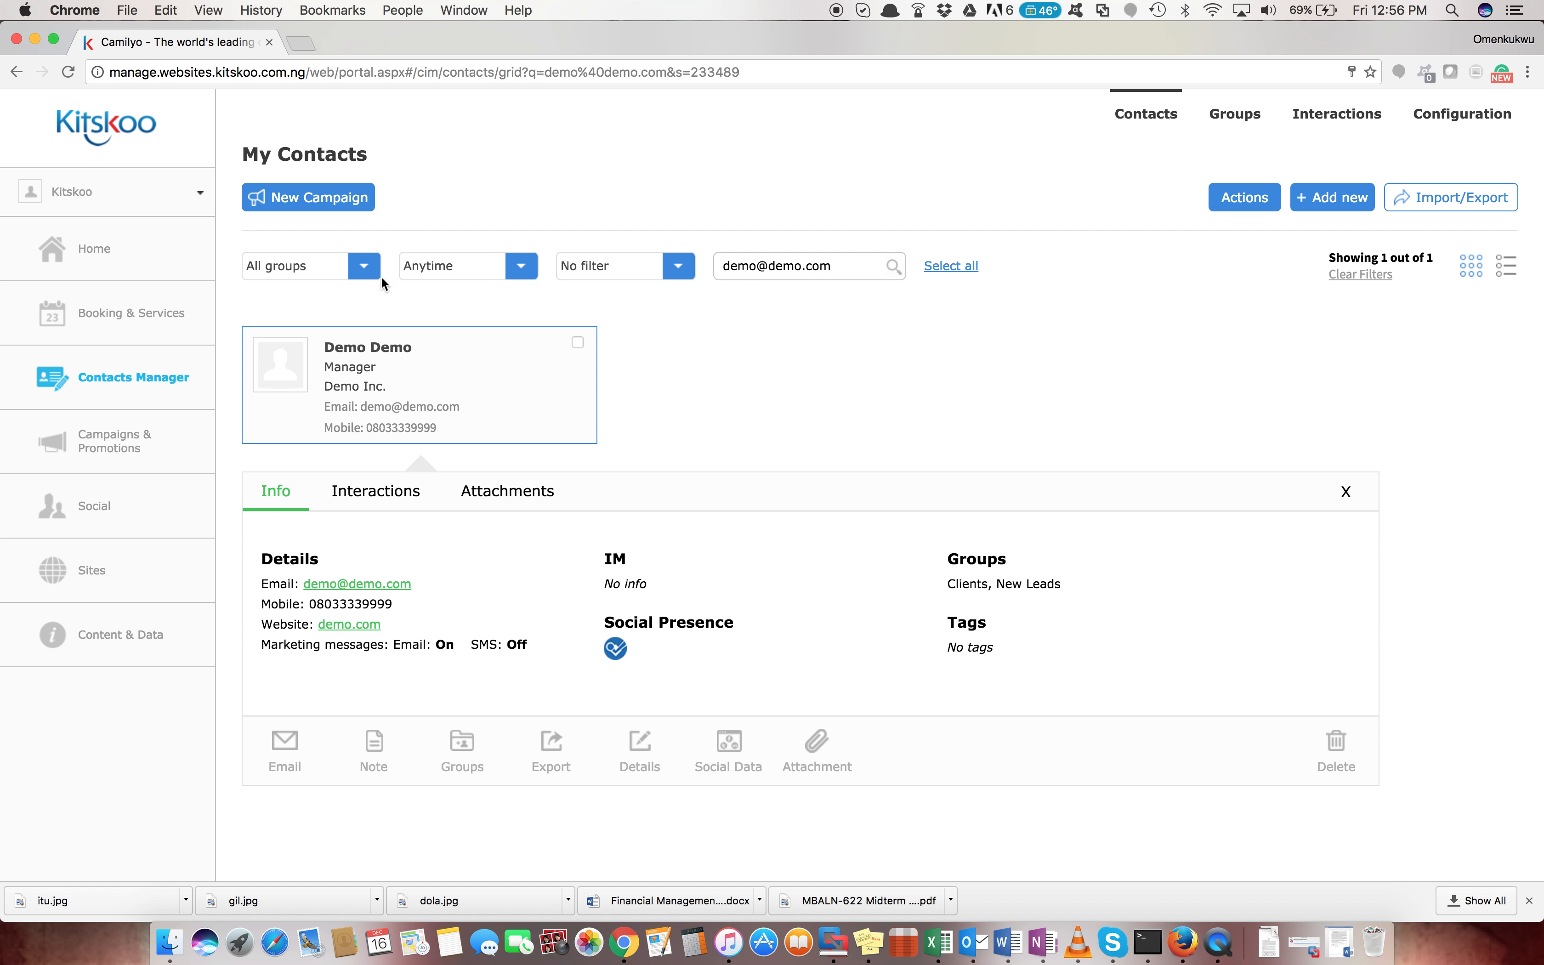
{"action": "left_click", "coordinate": [1373, 276]}
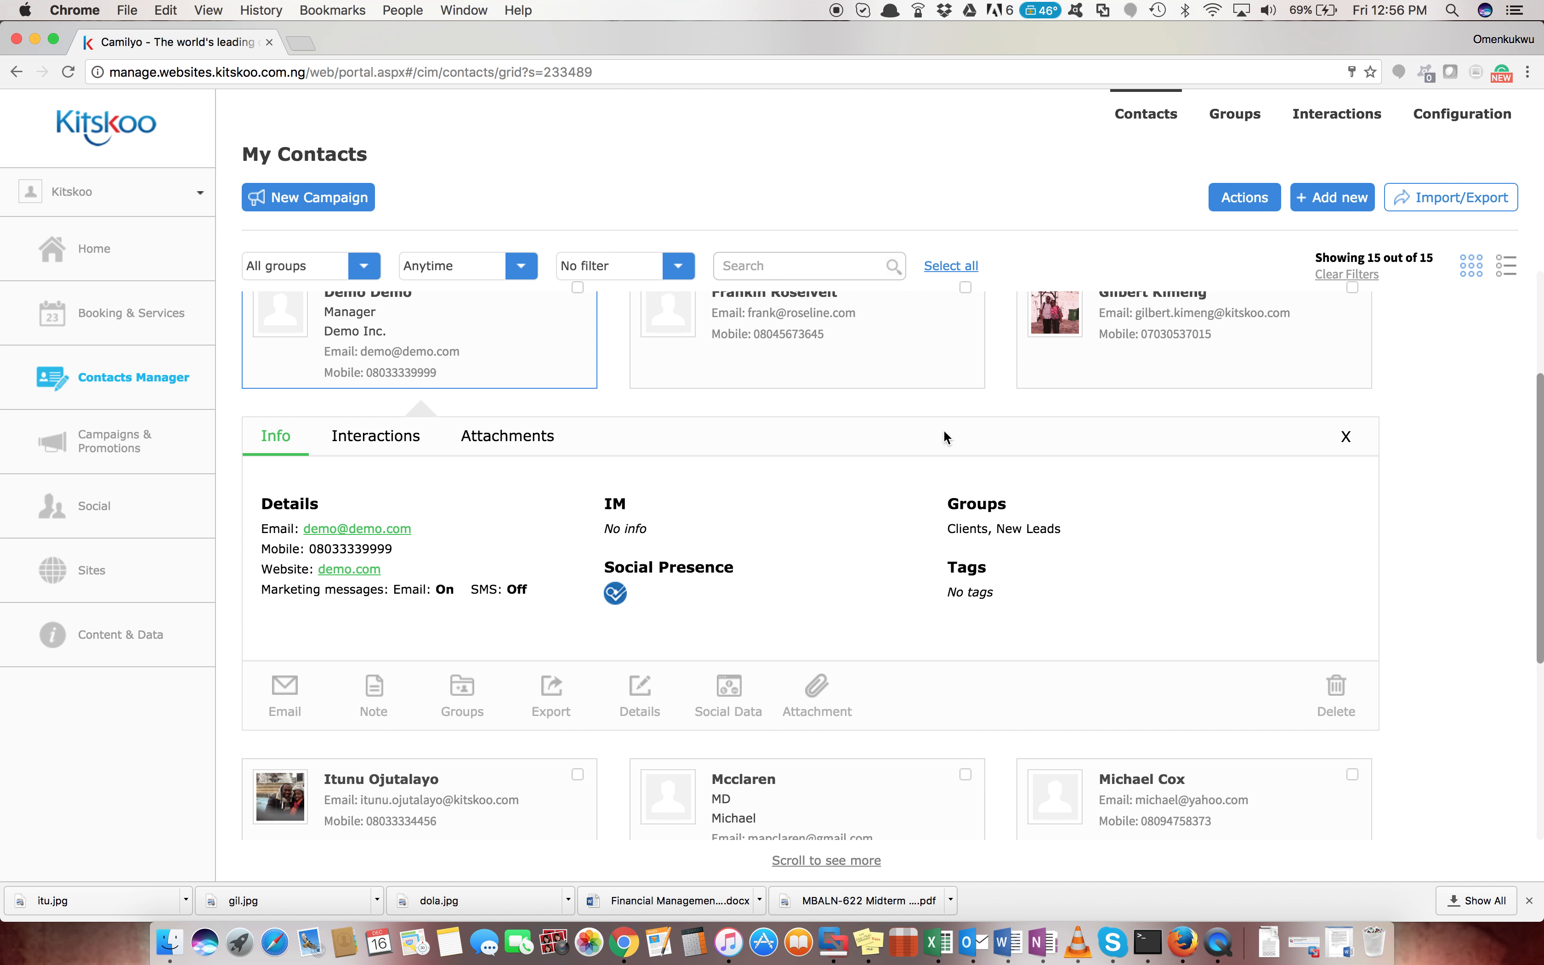
{"action": "scroll", "coordinate": [823, 402], "scroll_direction": "up", "scroll_amount": 3}
{"action": "left_click", "coordinate": [1347, 640]}
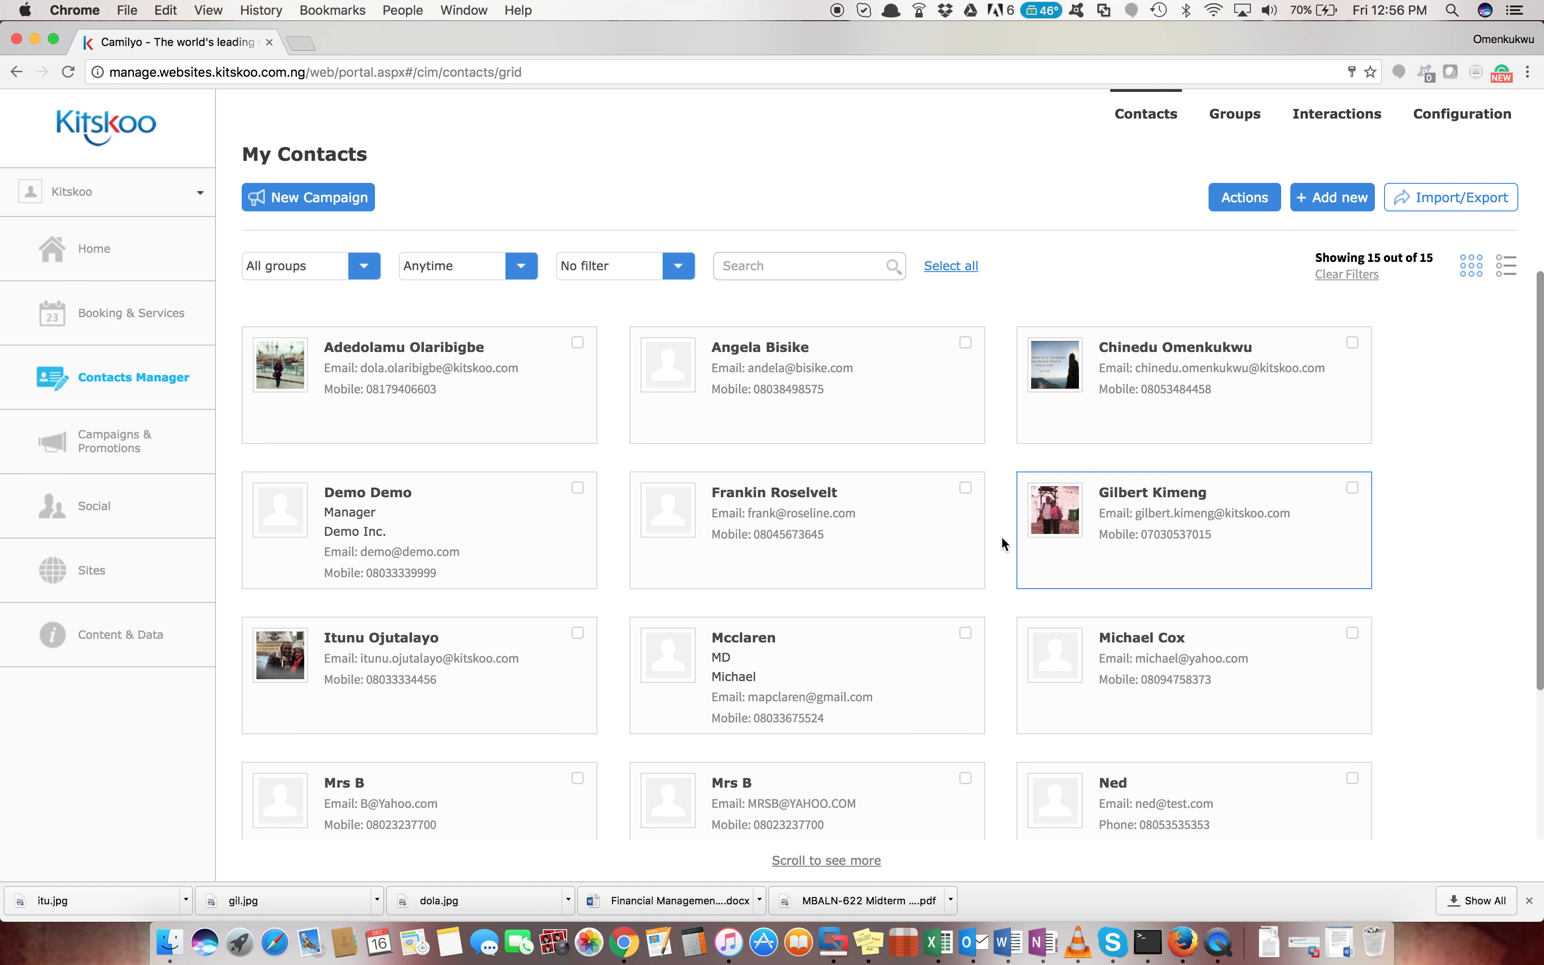
Switch the 15 contacts to list view and bring up the contact groups
{"action": "scroll", "coordinate": [986, 542], "scroll_direction": "down", "scroll_amount": 3}
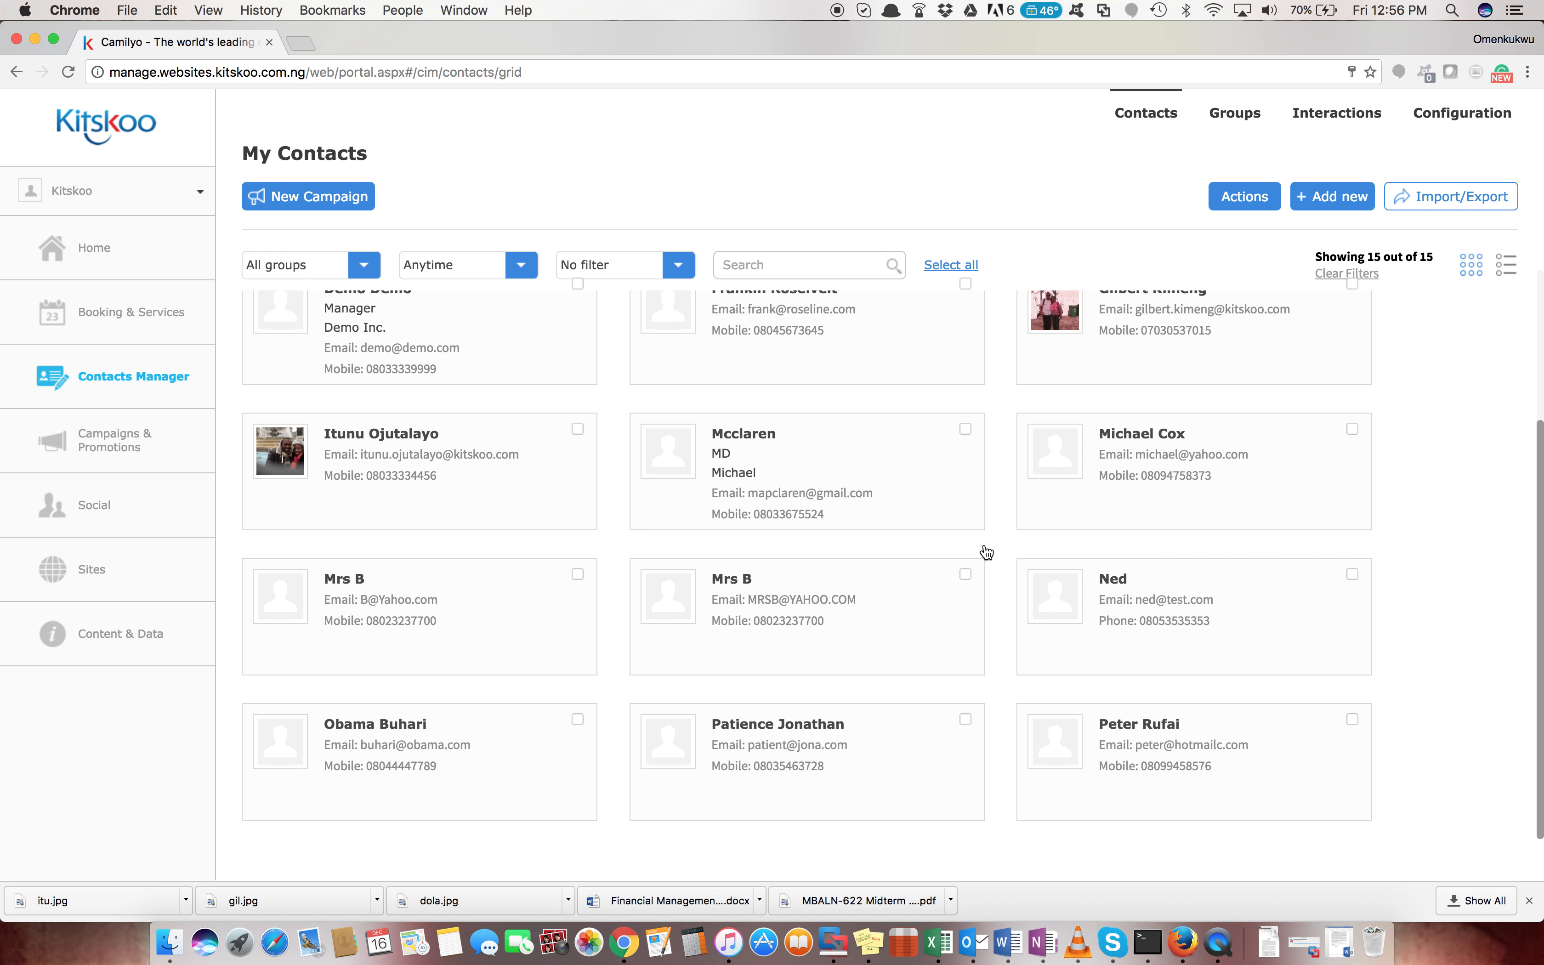
{"action": "scroll", "coordinate": [984, 552], "scroll_direction": "up", "scroll_amount": 3}
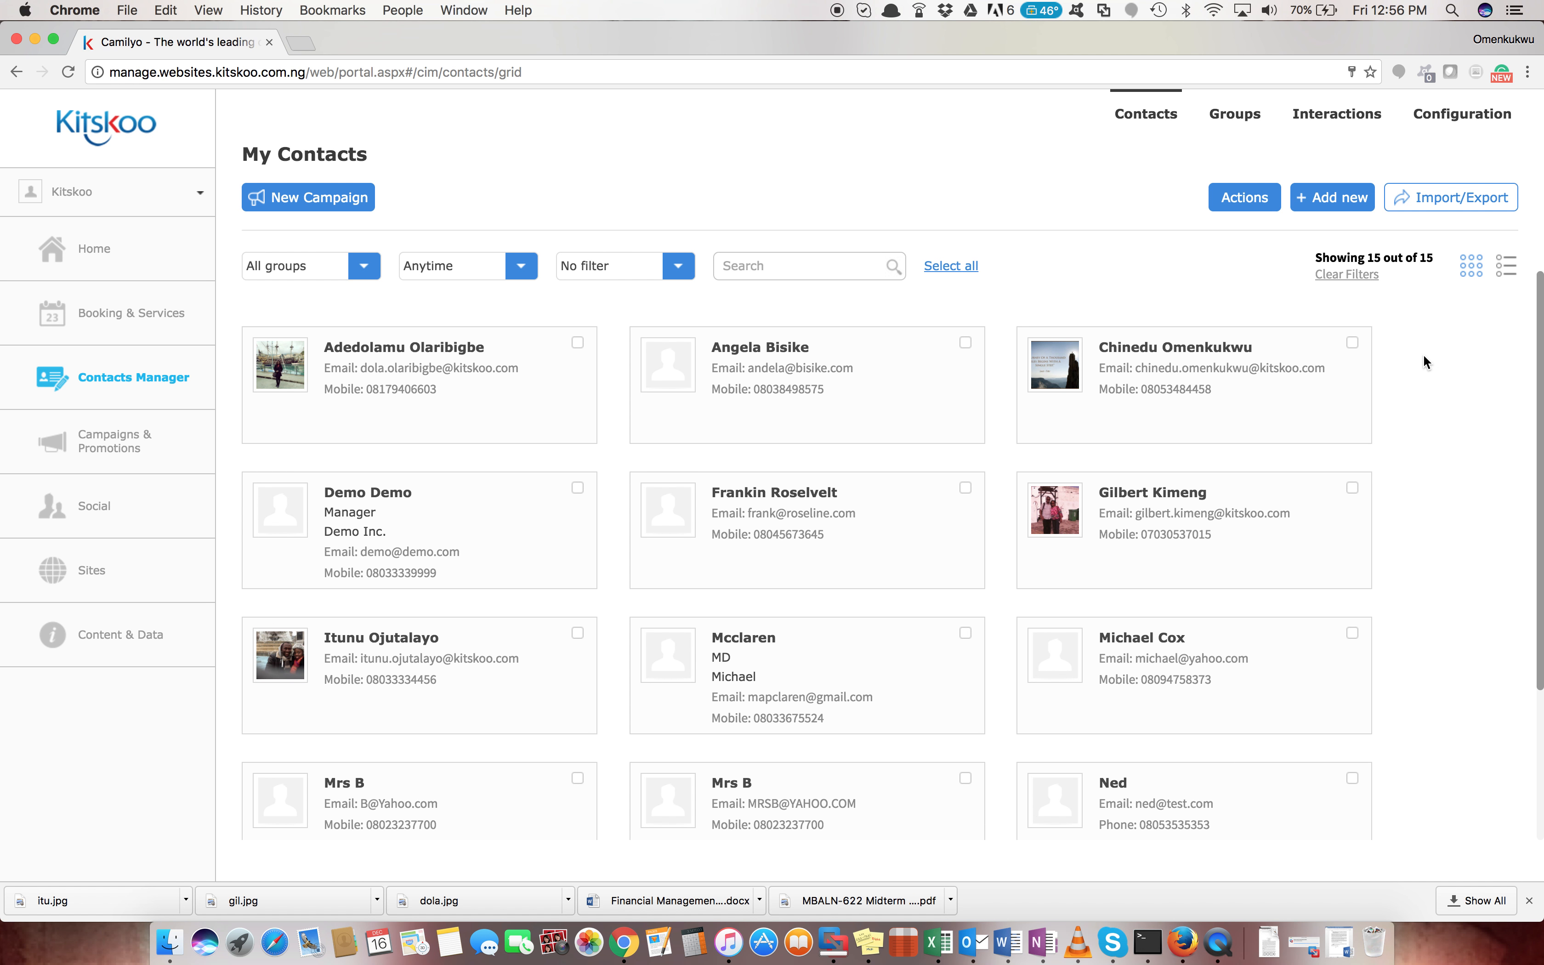
{"action": "left_click", "coordinate": [1508, 269]}
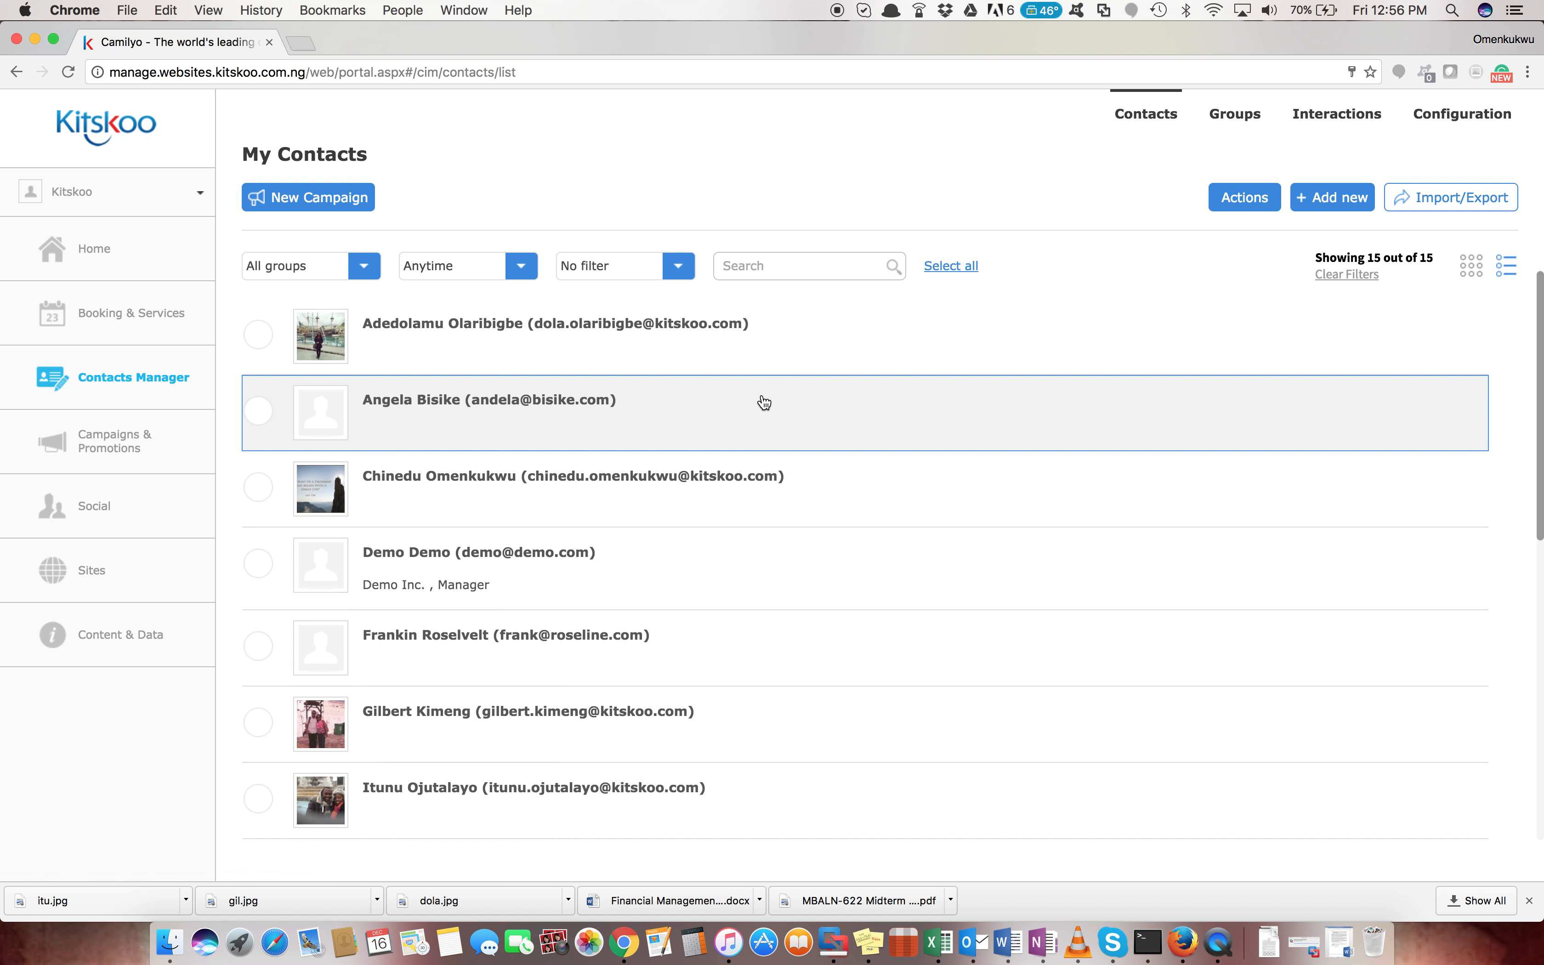
{"action": "scroll", "coordinate": [682, 648], "scroll_direction": "down", "scroll_amount": 5}
{"action": "scroll", "coordinate": [684, 651], "scroll_direction": "up", "scroll_amount": 5}
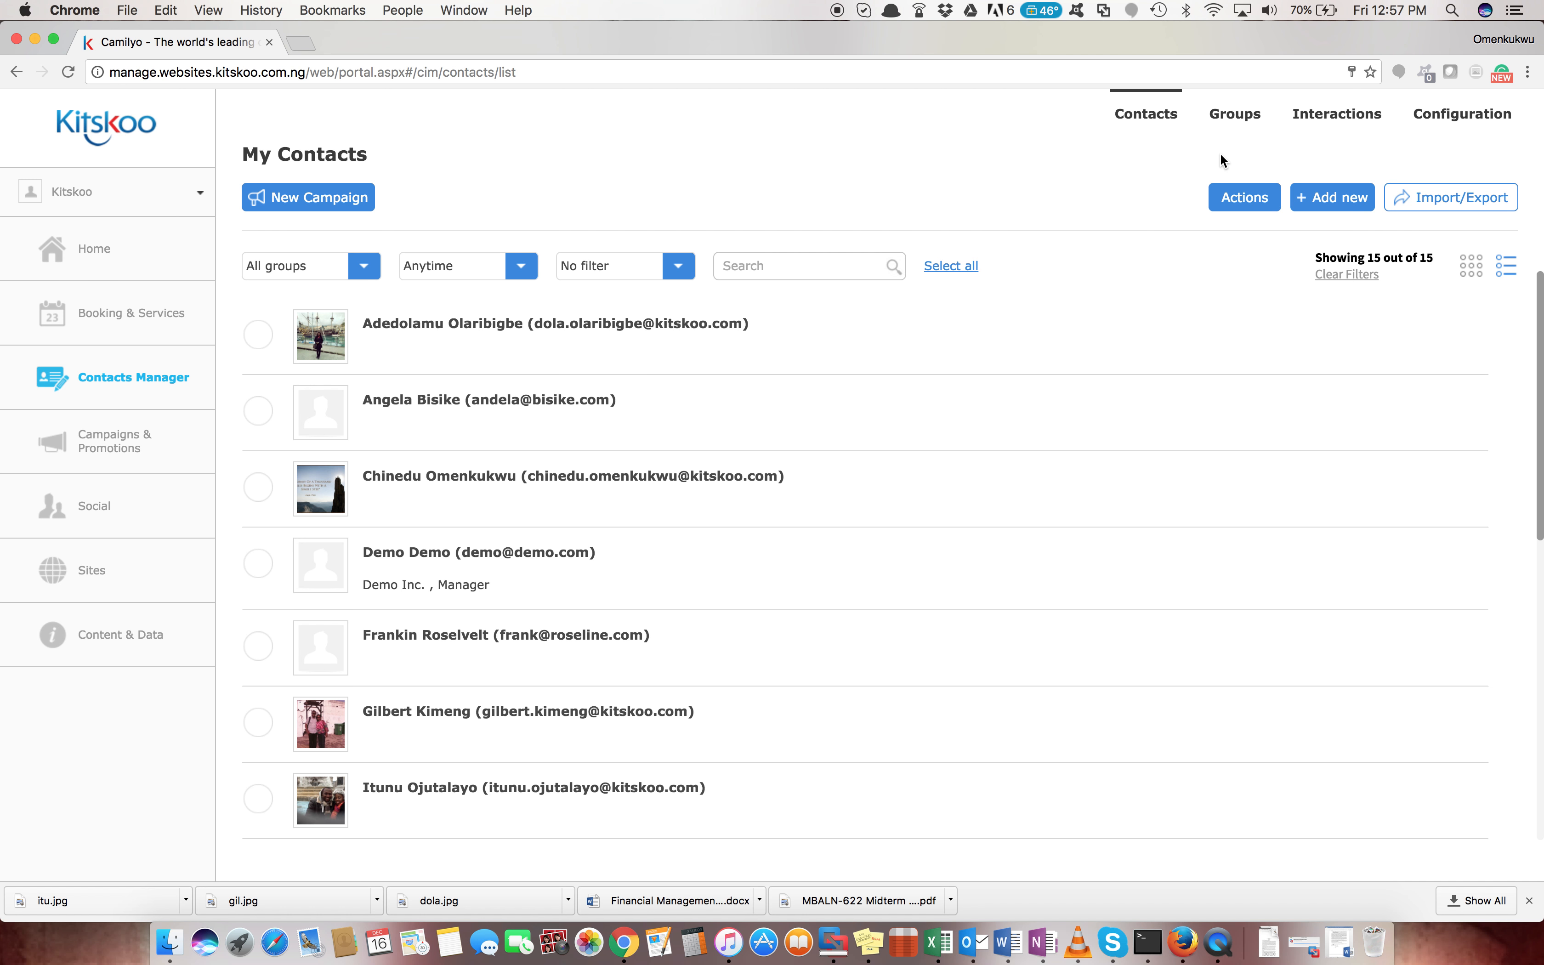
{"action": "left_click", "coordinate": [1233, 121]}
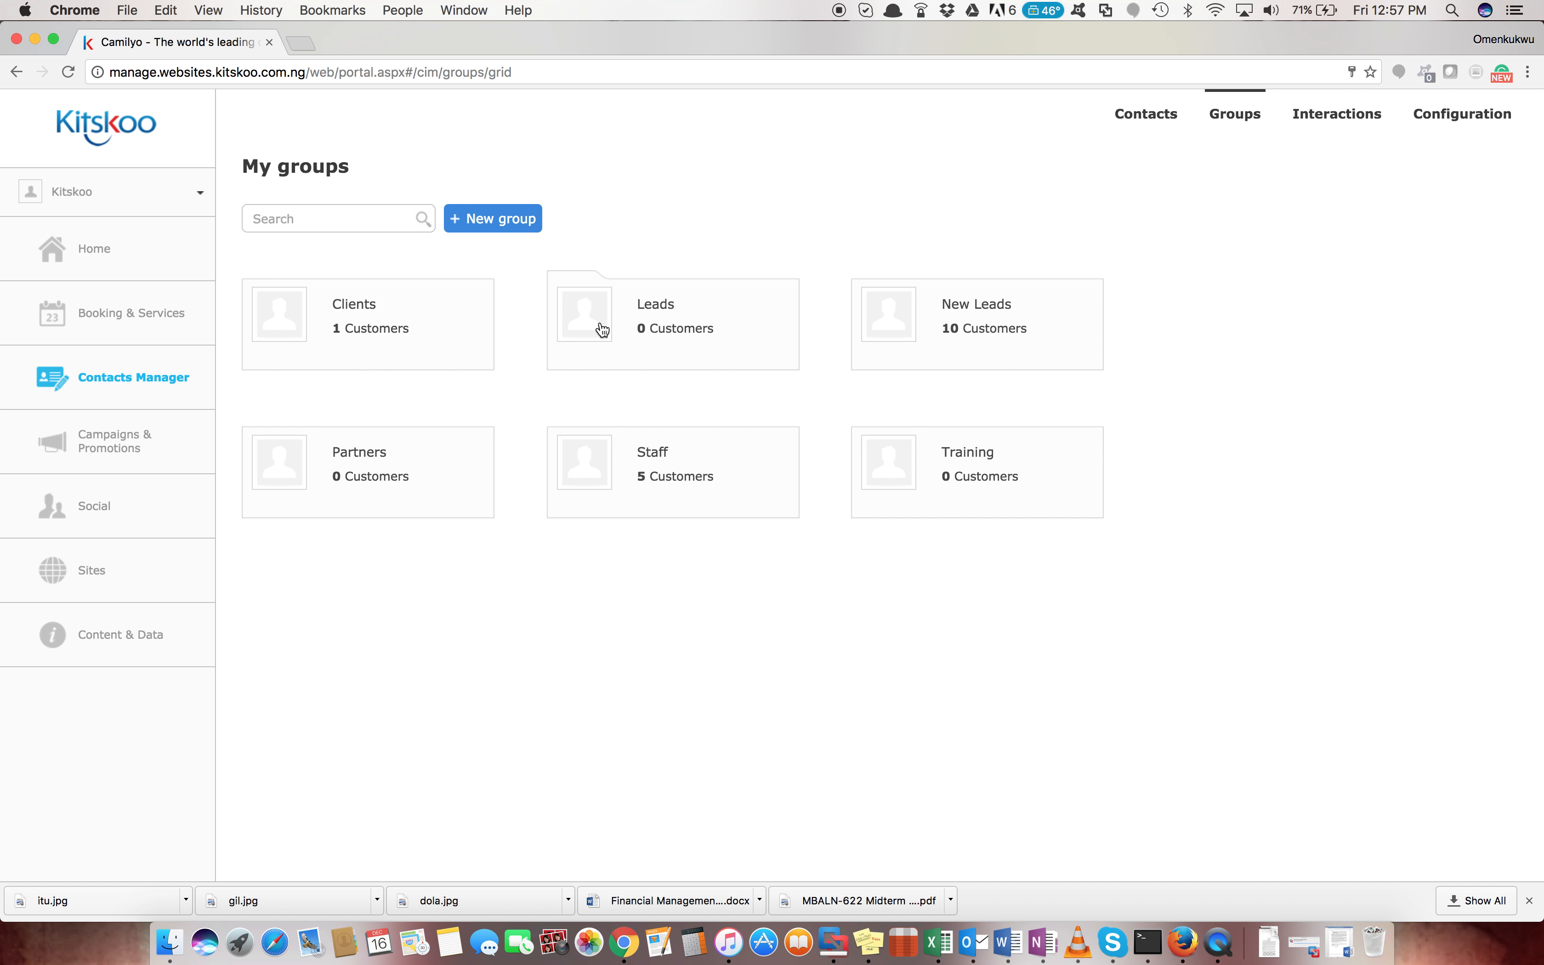
Scroll through the 41 tracked interactions, then move on to the contacts Configuration page
{"action": "left_click", "coordinate": [1326, 122]}
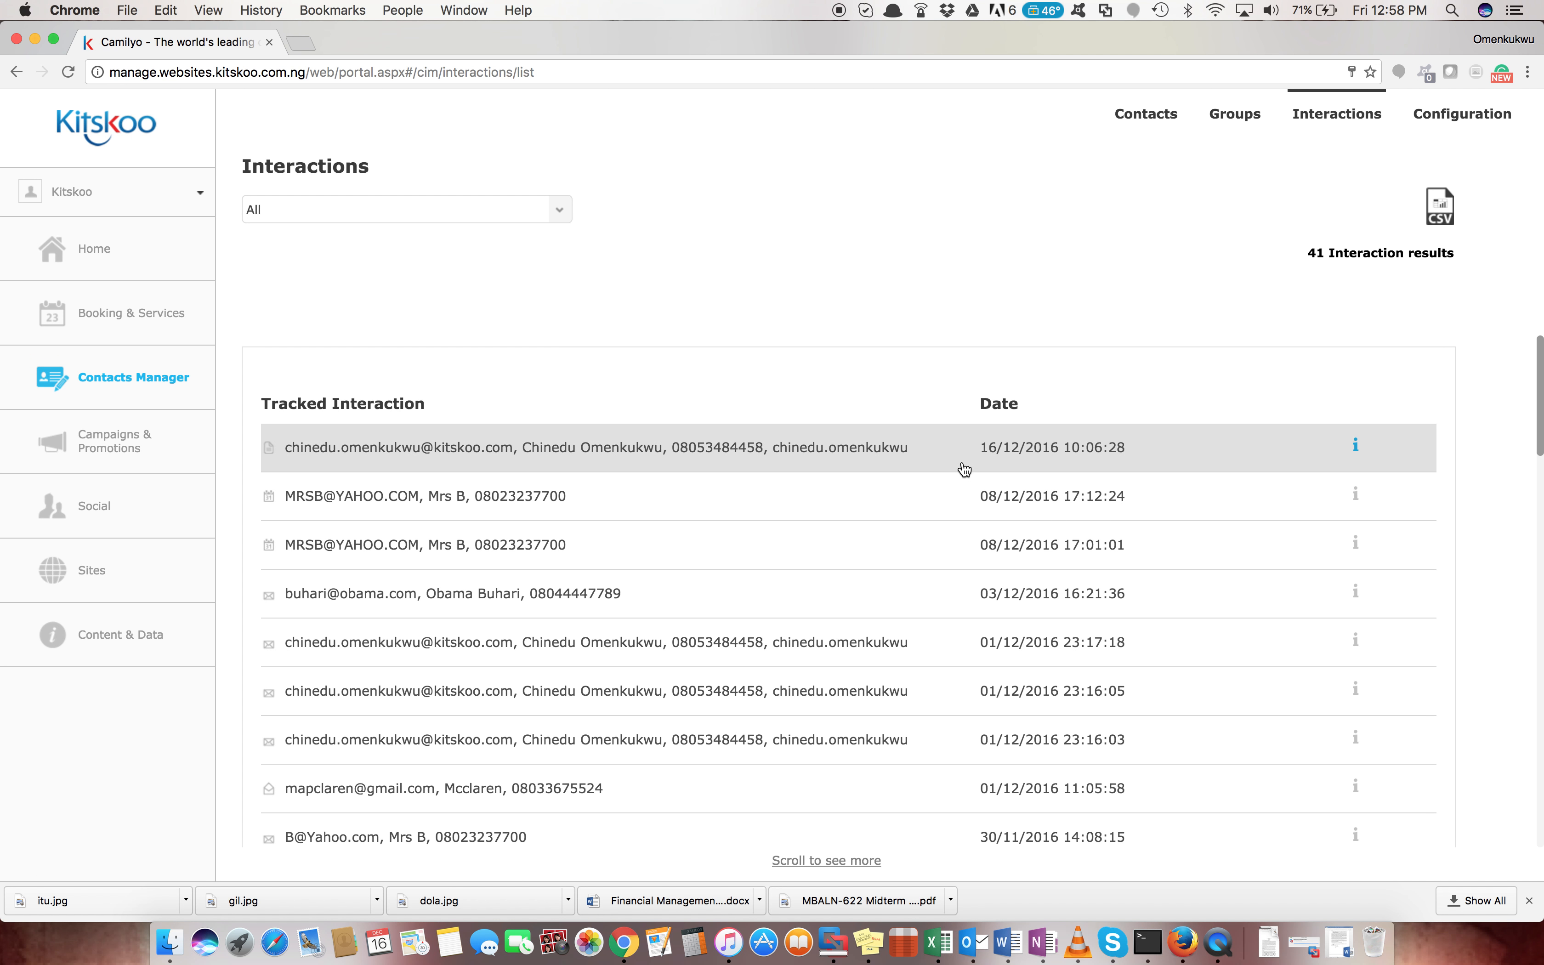
{"action": "scroll", "coordinate": [964, 470], "scroll_direction": "down", "scroll_amount": 5}
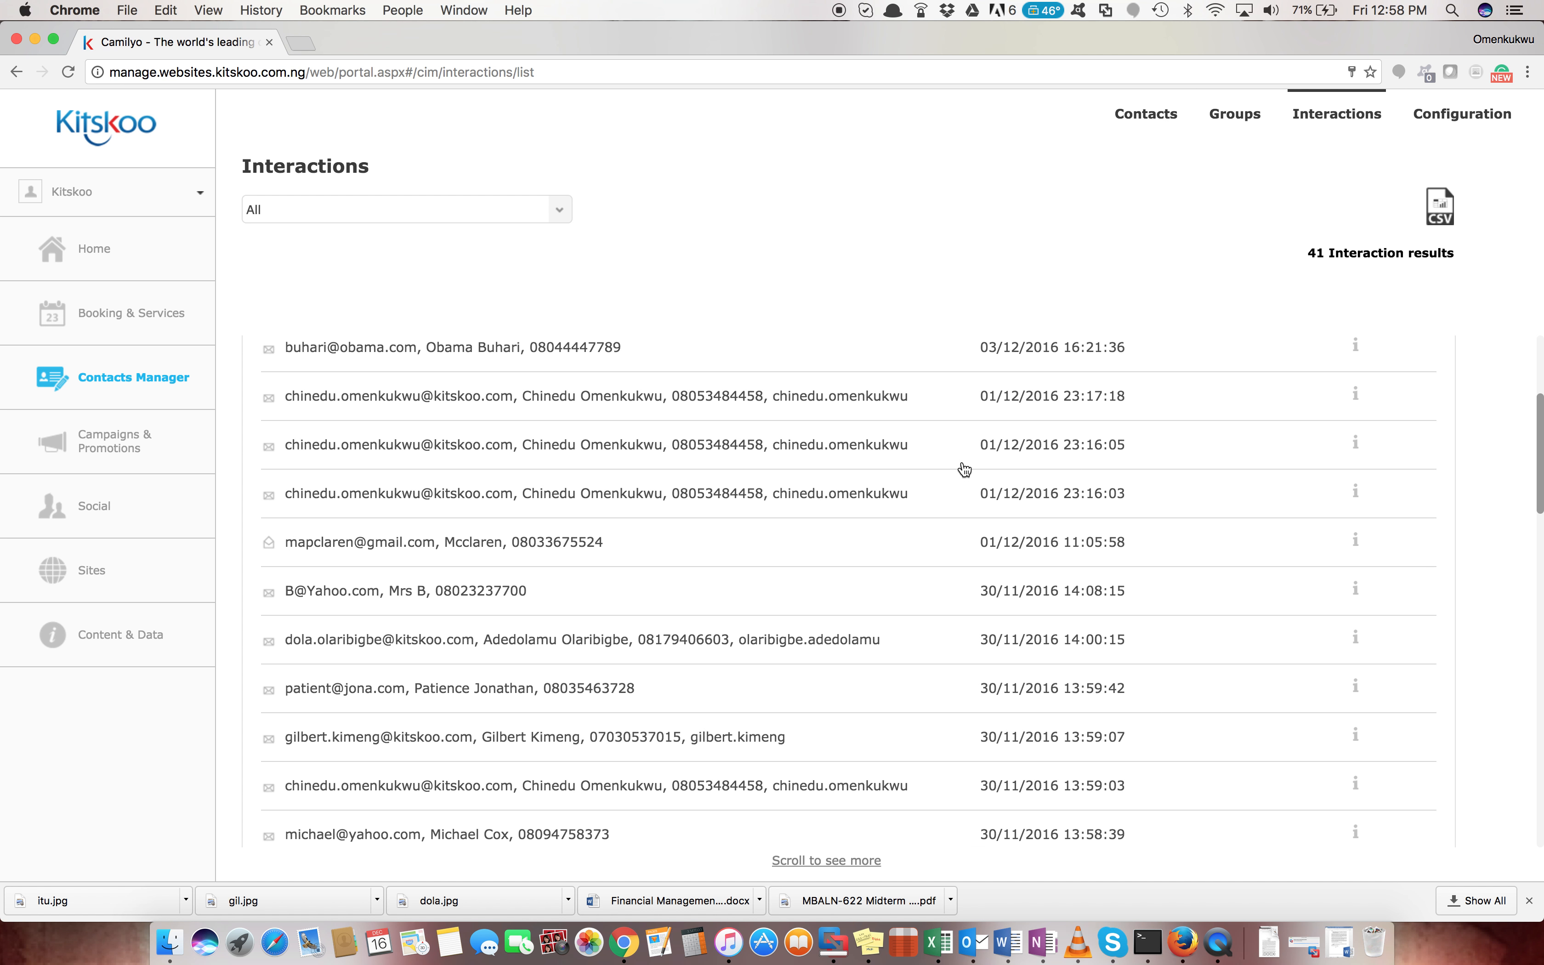
{"action": "scroll", "coordinate": [964, 469], "scroll_direction": "down", "scroll_amount": 8}
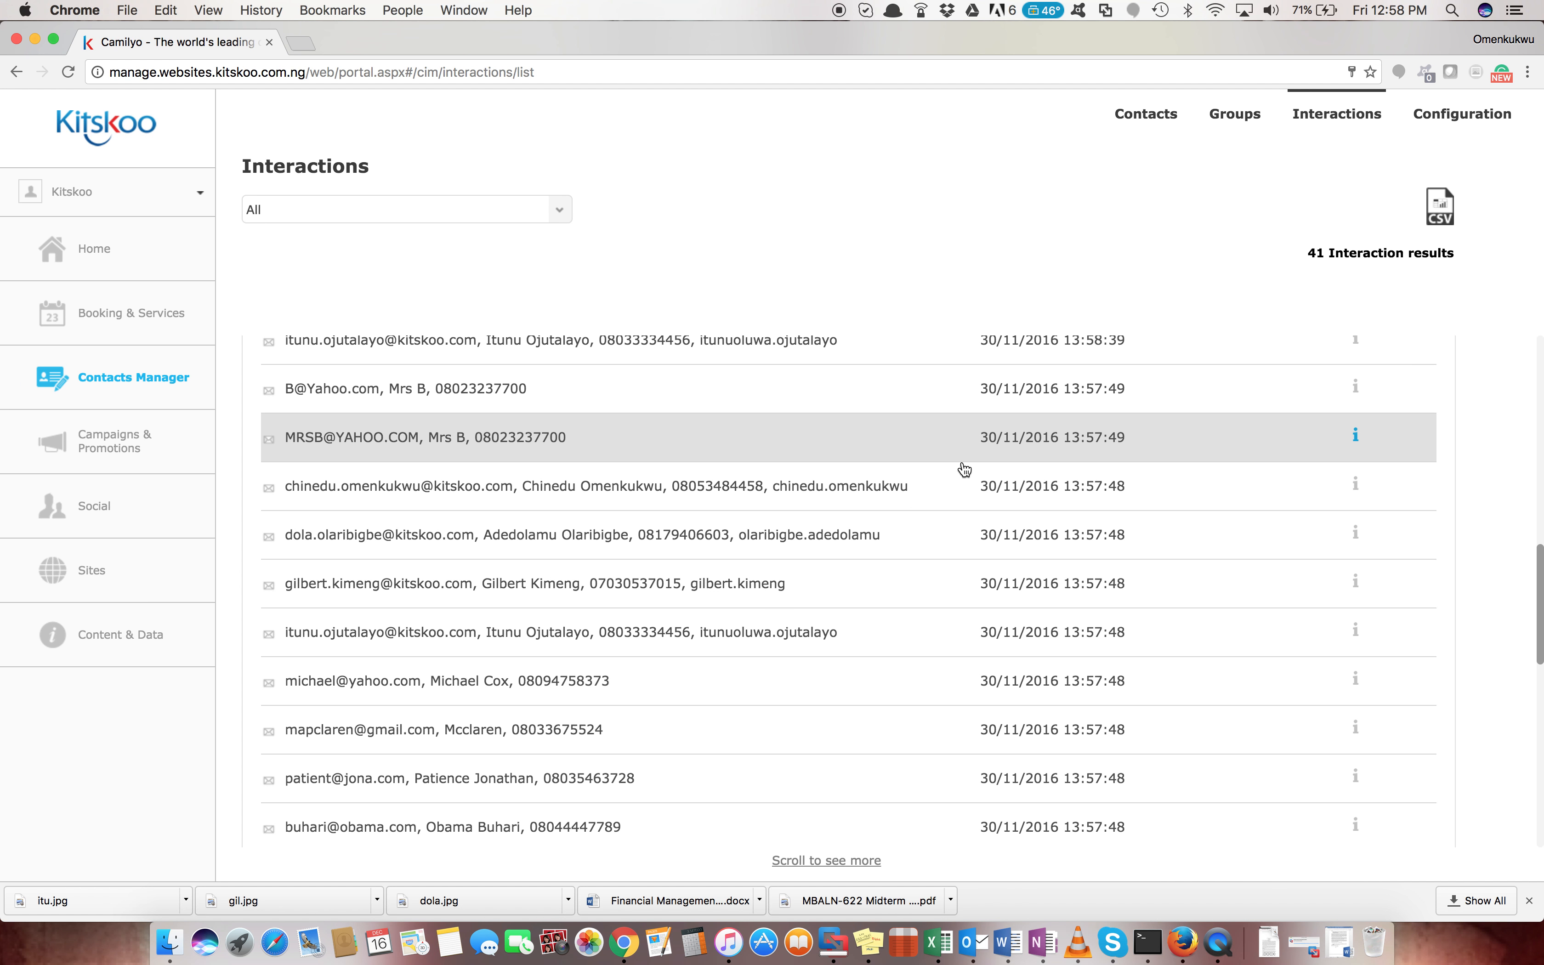
{"action": "scroll", "coordinate": [964, 470], "scroll_direction": "up", "scroll_amount": 12}
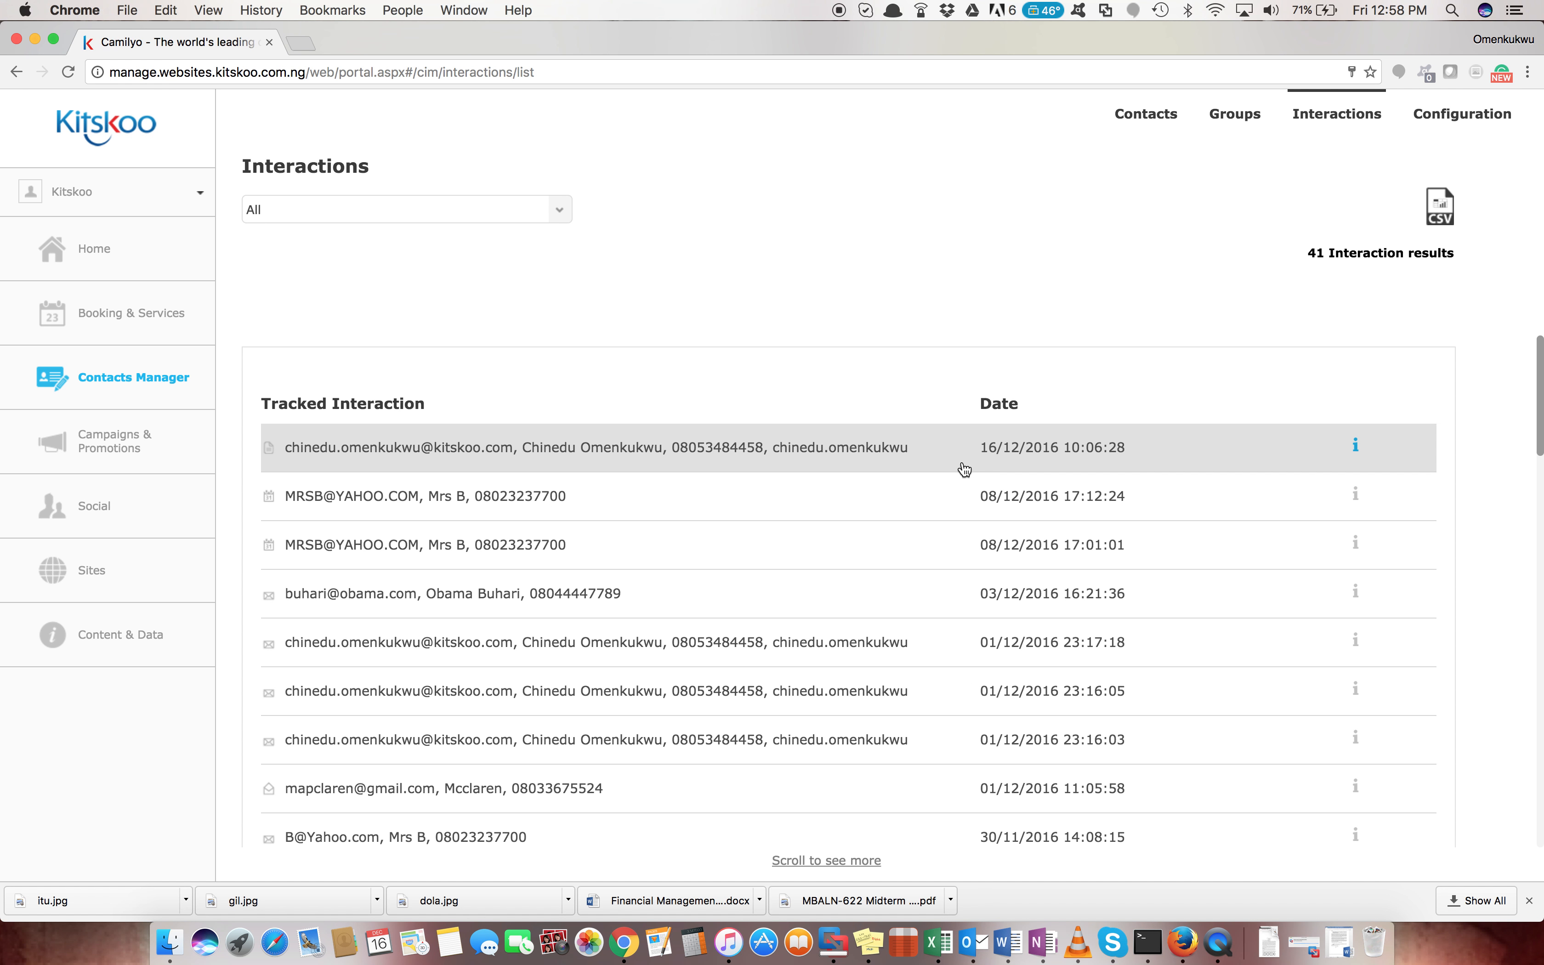
{"action": "left_click", "coordinate": [1460, 122]}
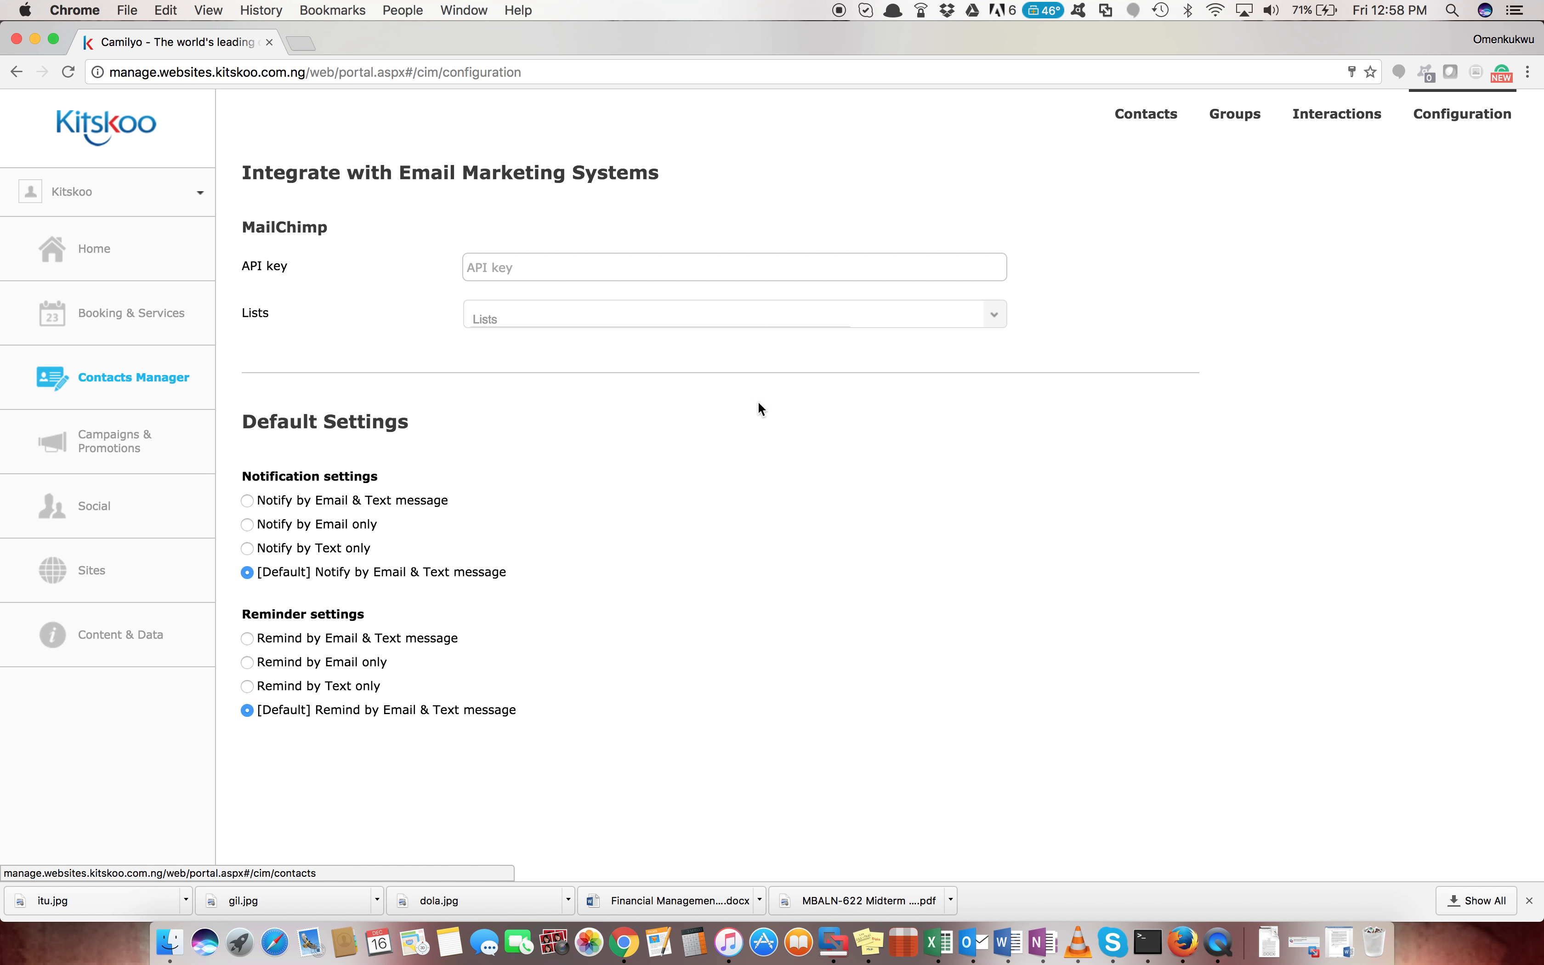
Return to the 15-contact list and start a new contact with + Add new
{"action": "left_click", "coordinate": [1147, 115]}
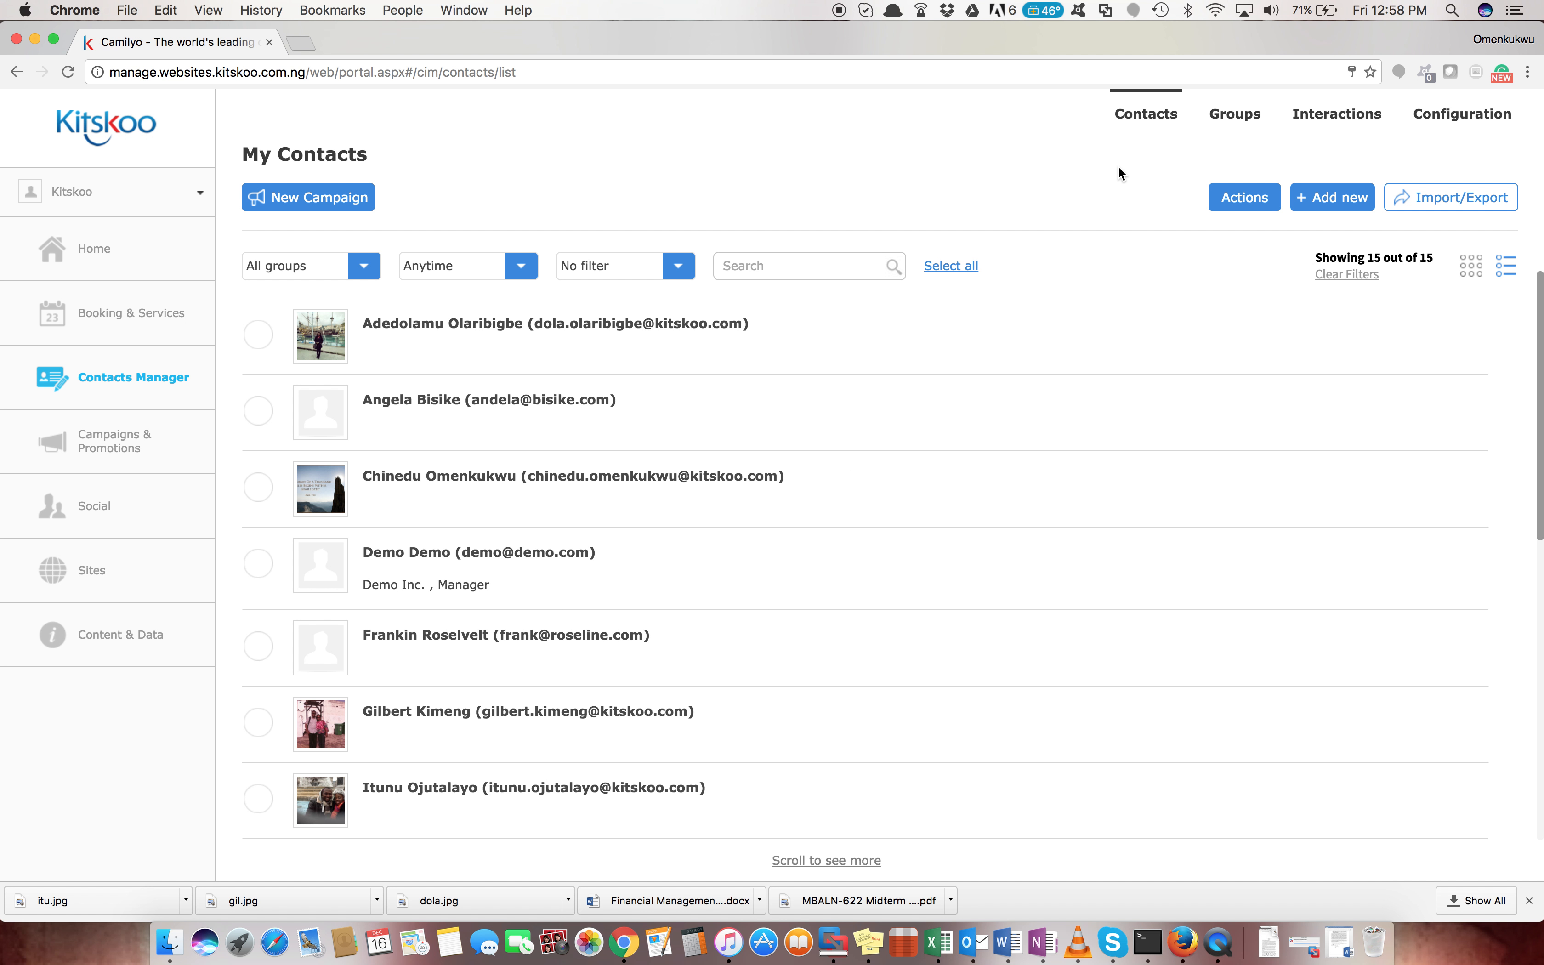
{"action": "left_click", "coordinate": [1330, 204]}
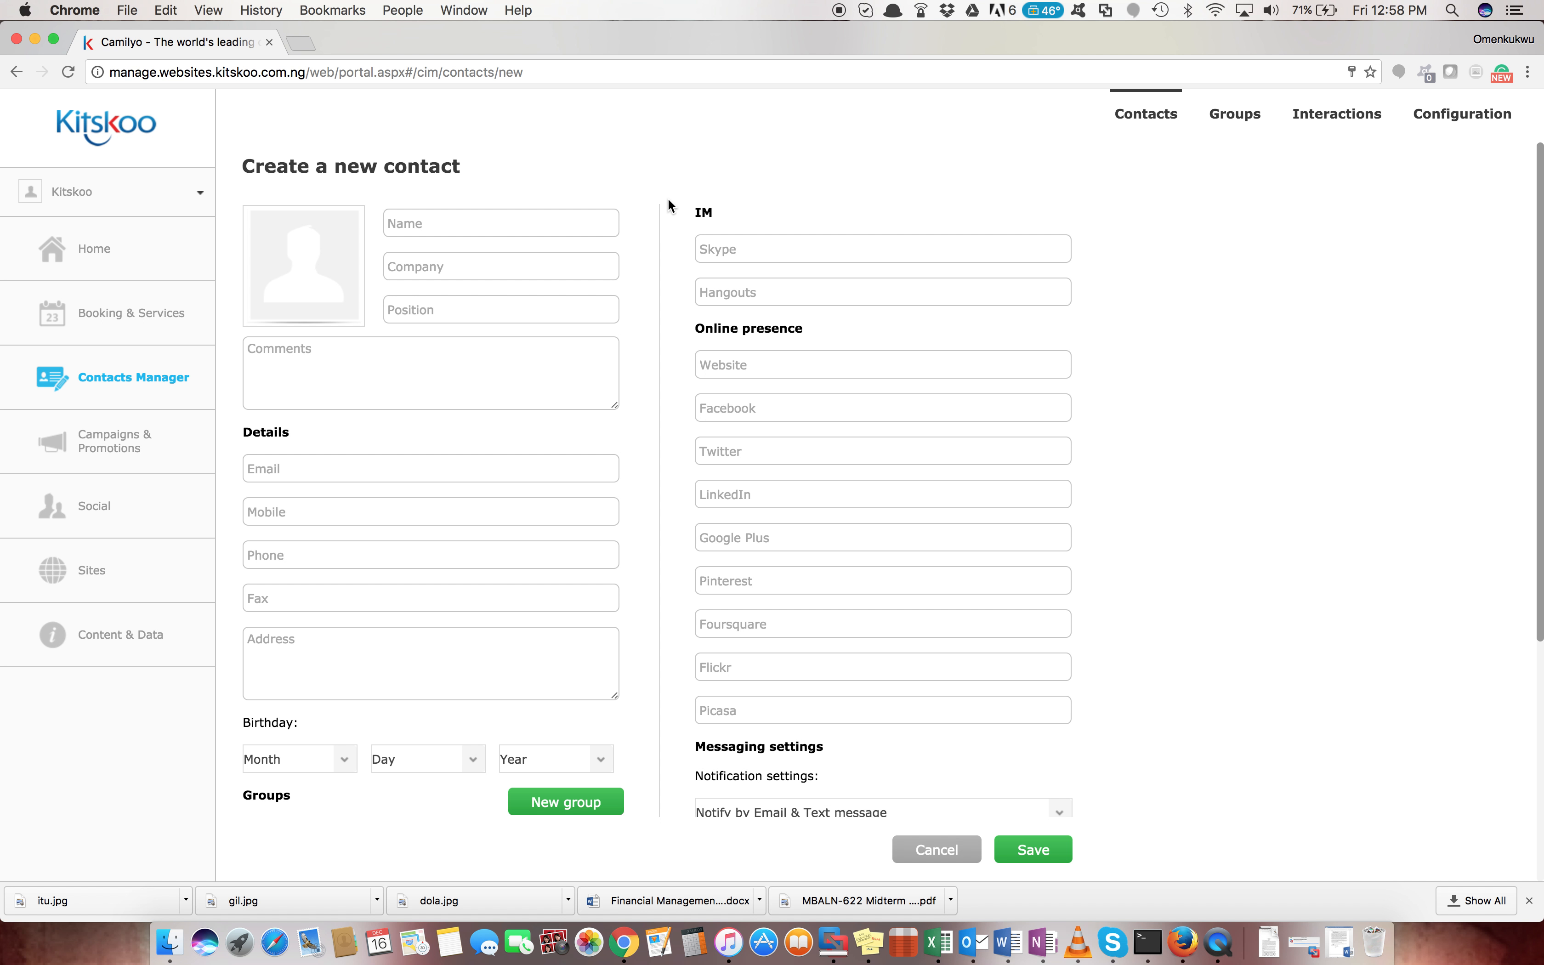
Look over the empty Create a new contact form and put focus in the Name field
{"action": "scroll", "coordinate": [727, 543], "scroll_direction": "down", "scroll_amount": 6}
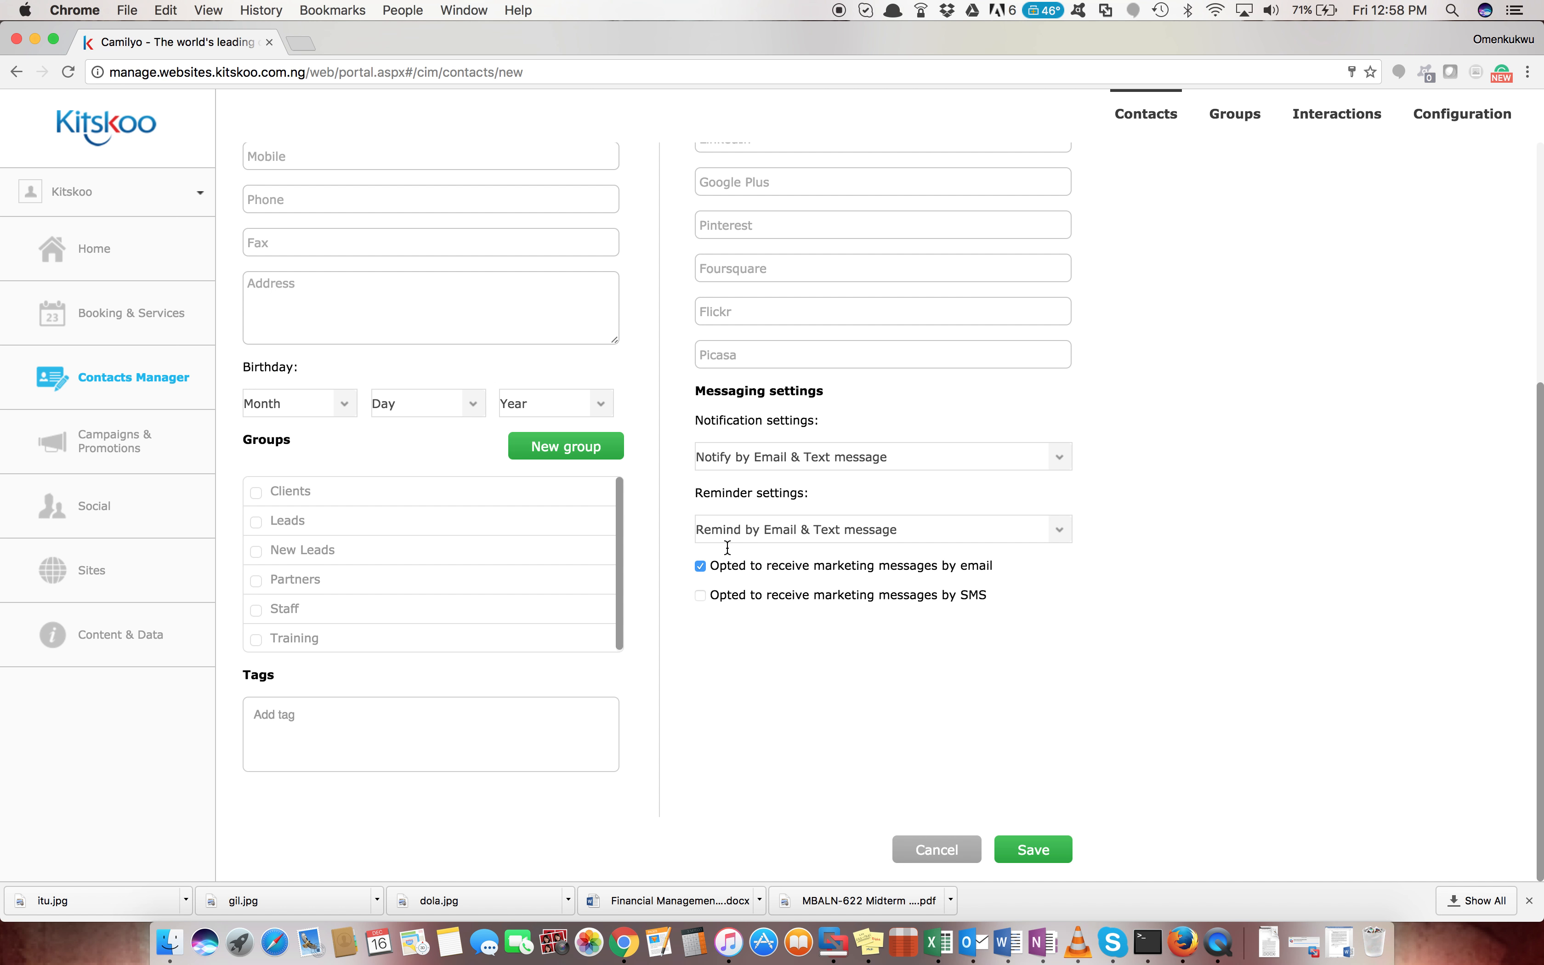
{"action": "scroll", "coordinate": [728, 546], "scroll_direction": "up", "scroll_amount": 6}
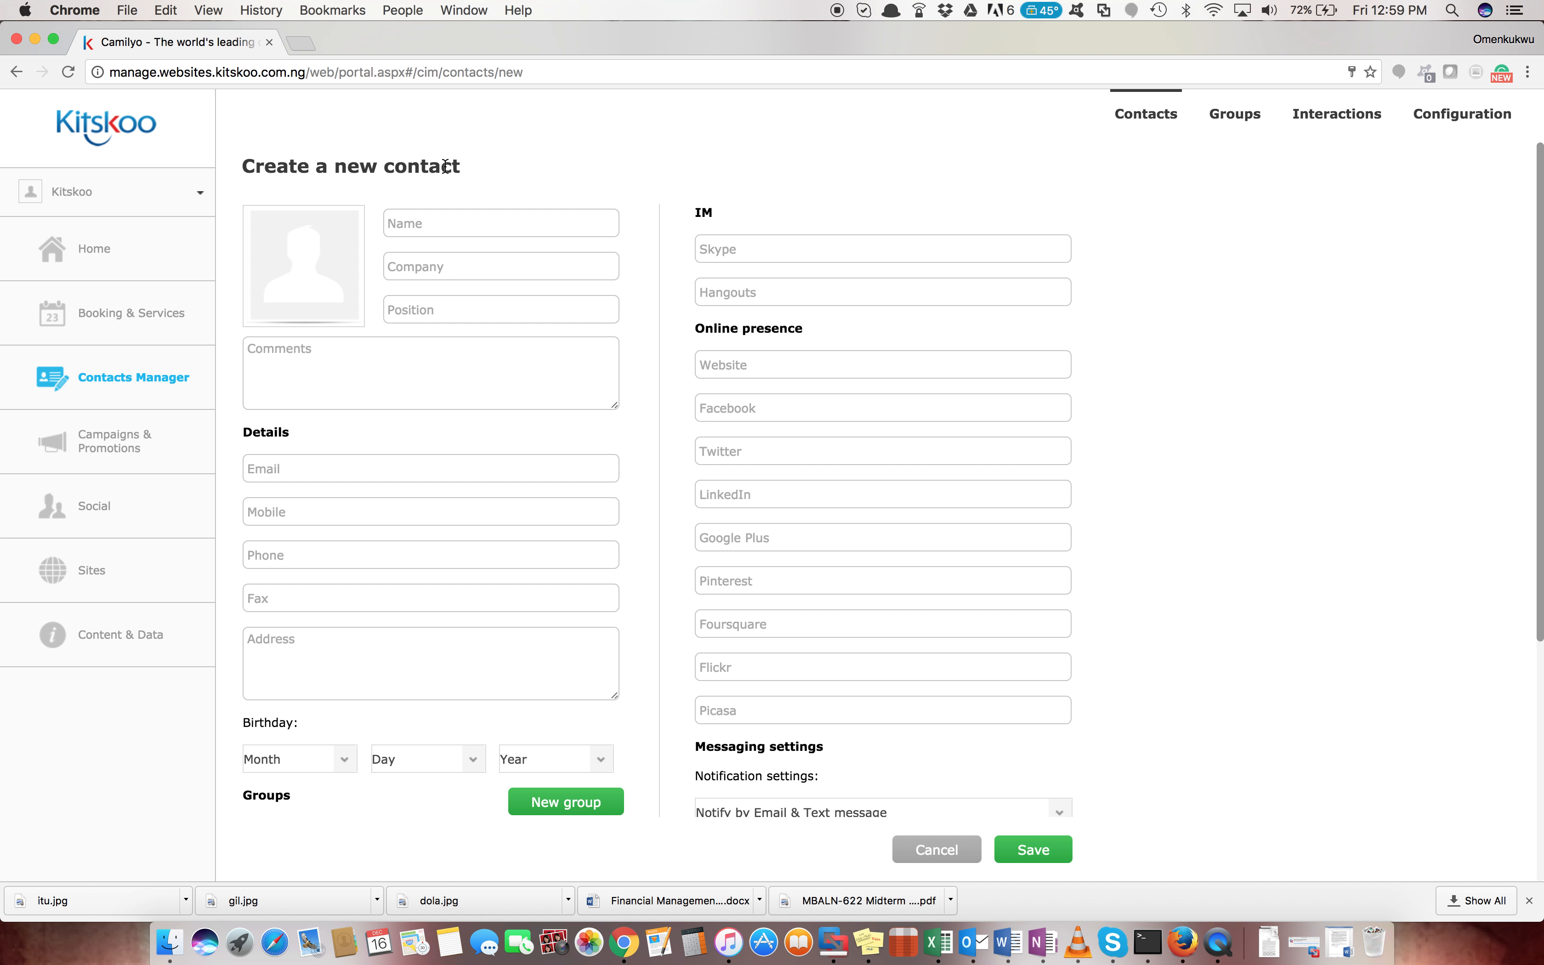
{"action": "left_click", "coordinate": [493, 230]}
{"action": "scroll", "coordinate": [868, 519], "scroll_direction": "down", "scroll_amount": 6}
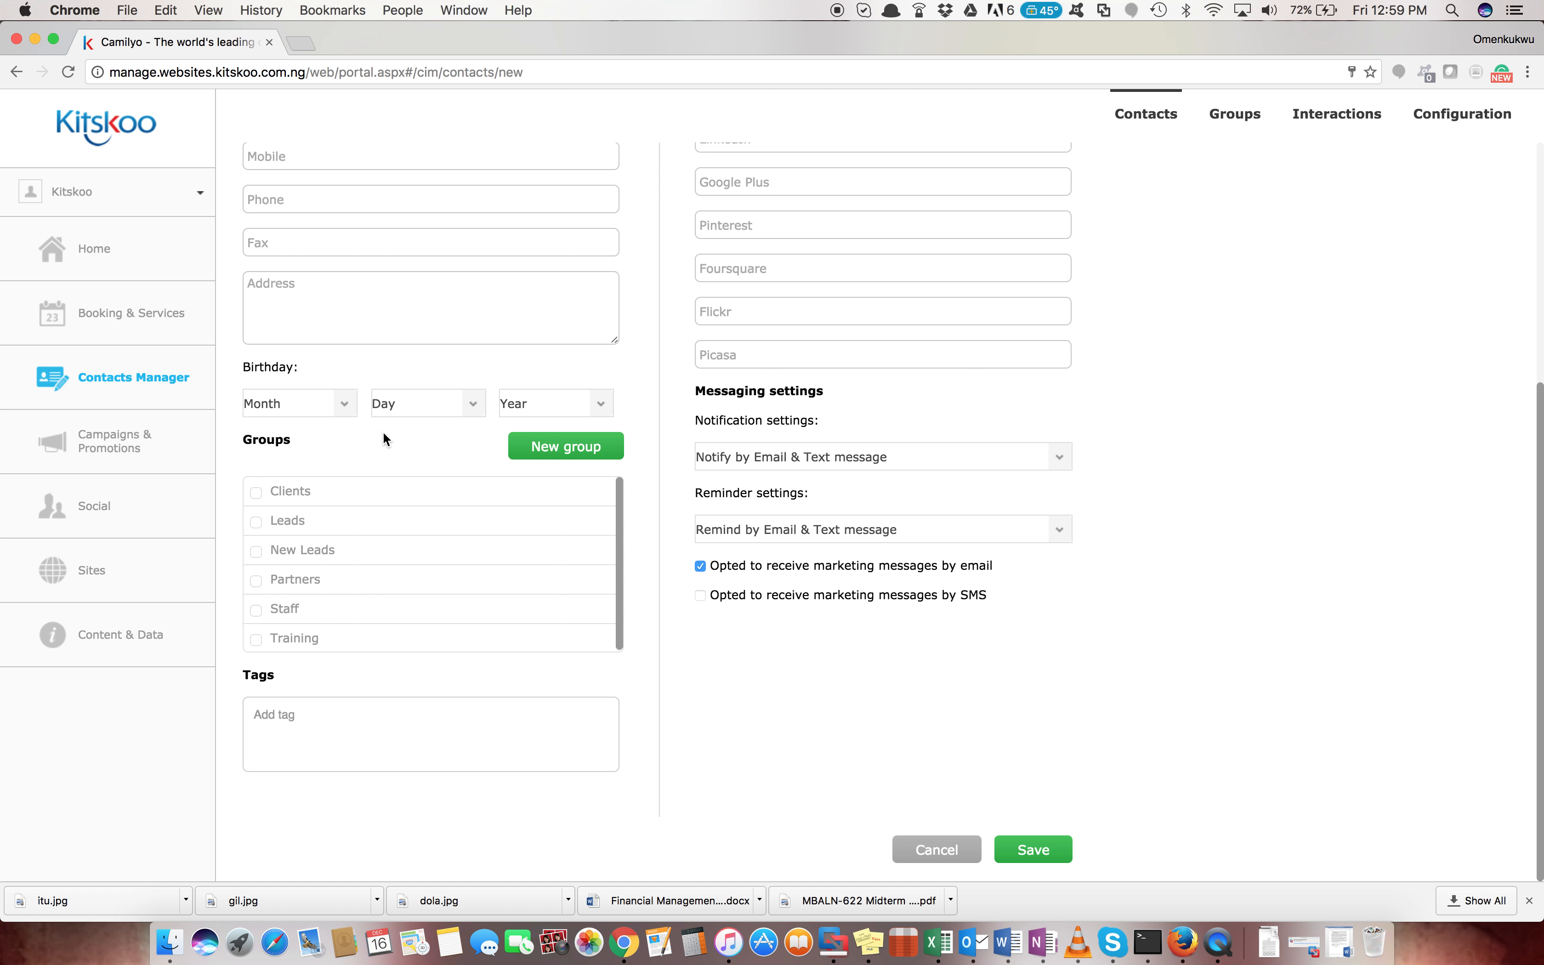
{"action": "scroll", "coordinate": [417, 238], "scroll_direction": "up", "scroll_amount": 6}
{"action": "scroll", "coordinate": [417, 240], "scroll_direction": "down", "scroll_amount": 2}
{"action": "scroll", "coordinate": [417, 240], "scroll_direction": "down", "scroll_amount": 2}
{"action": "scroll", "coordinate": [417, 240], "scroll_direction": "up", "scroll_amount": 4}
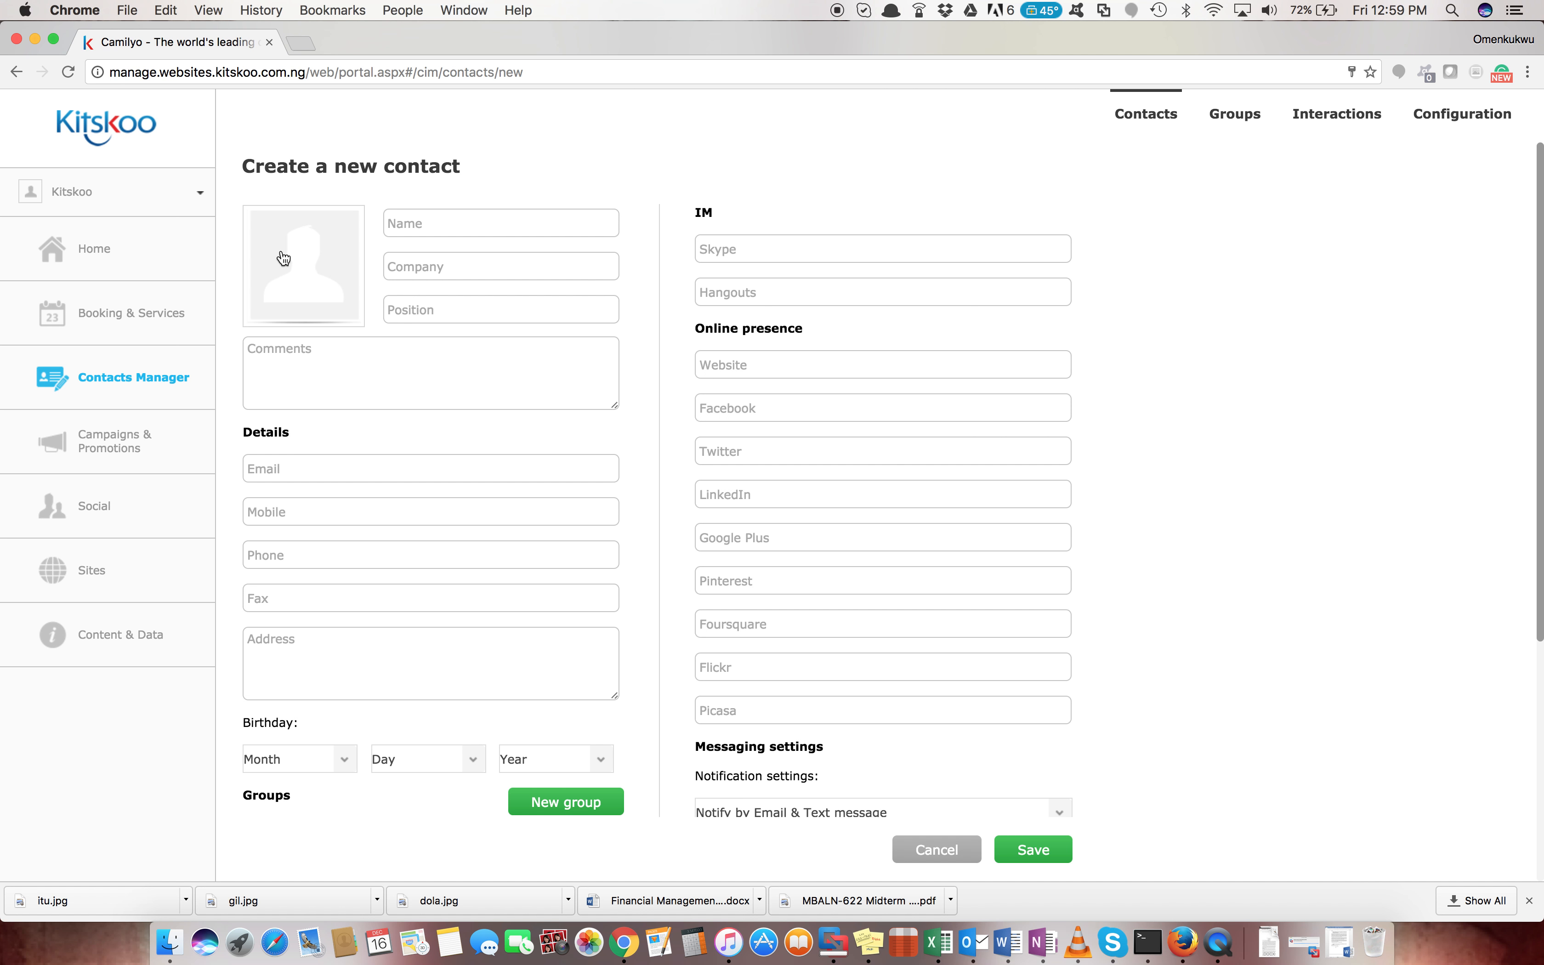
Cancel choosing a contact photo, focus the e-mail field, and tick the Clients group
{"action": "left_click", "coordinate": [284, 257]}
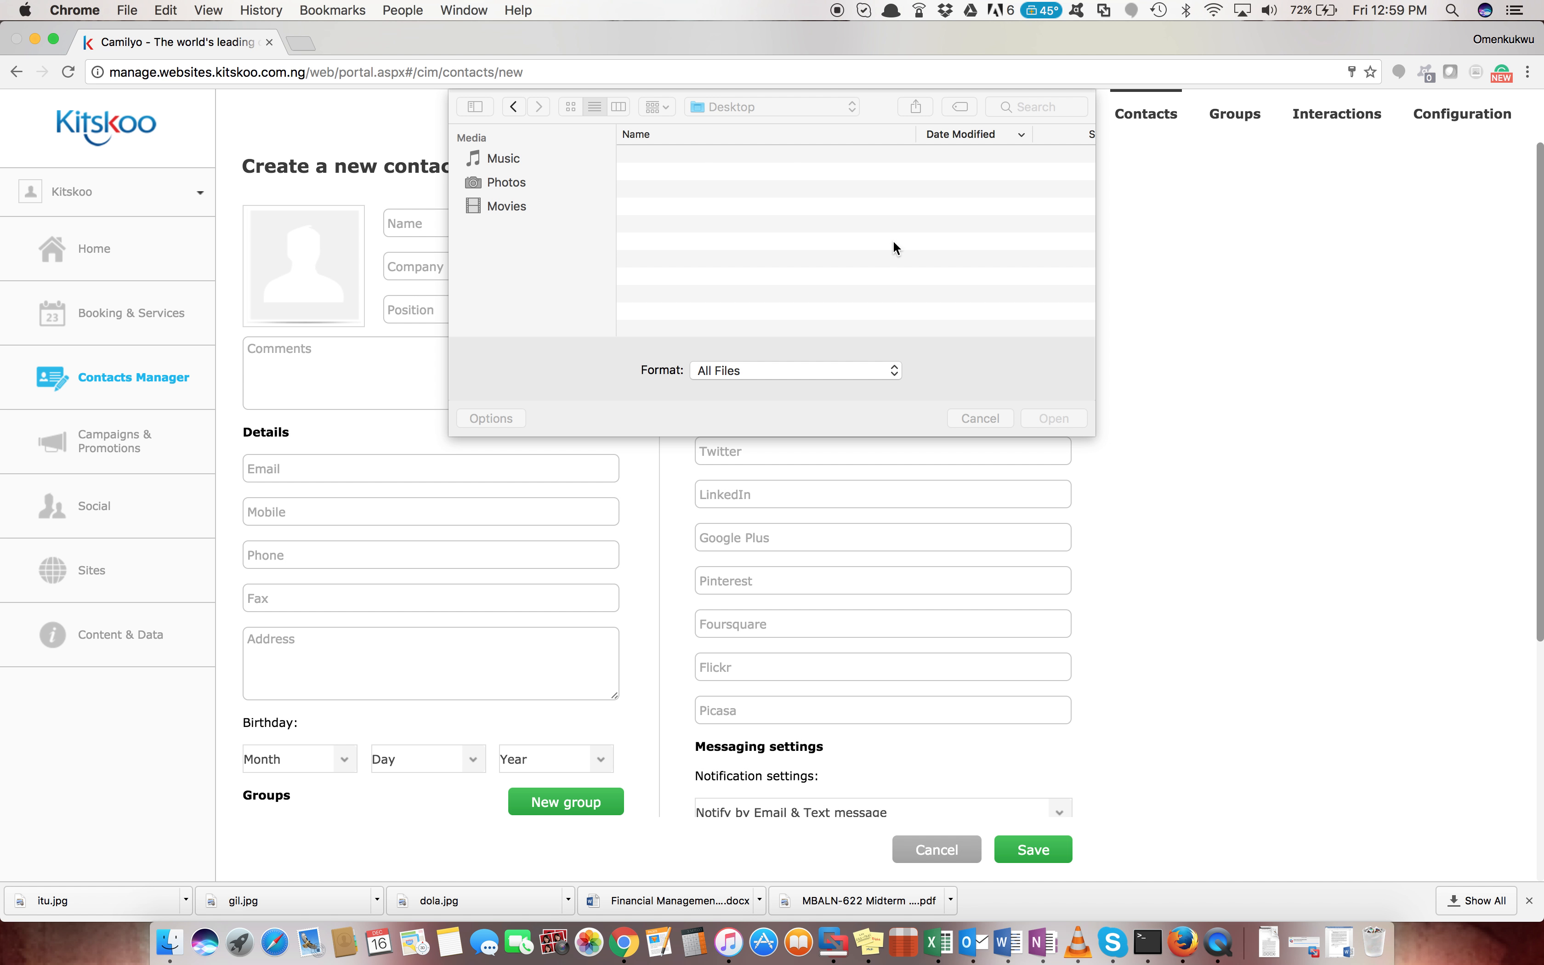
{"action": "left_click", "coordinate": [985, 418]}
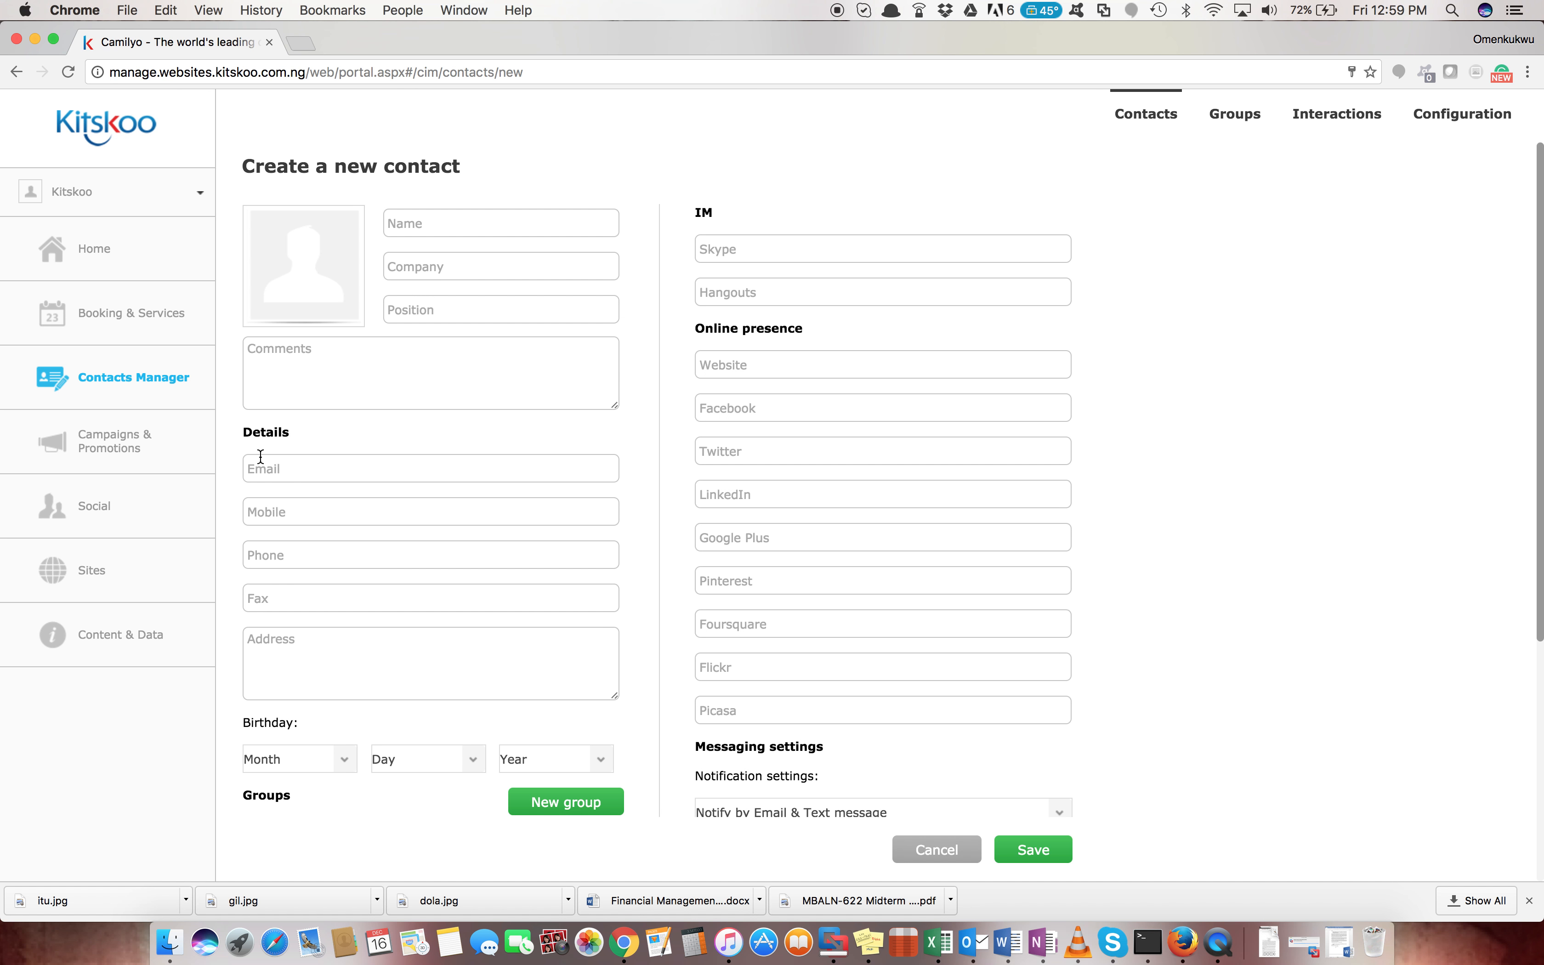
{"action": "left_click", "coordinate": [258, 468]}
{"action": "scroll", "coordinate": [345, 661], "scroll_direction": "down", "scroll_amount": 2}
{"action": "scroll", "coordinate": [346, 660], "scroll_direction": "down", "scroll_amount": 5}
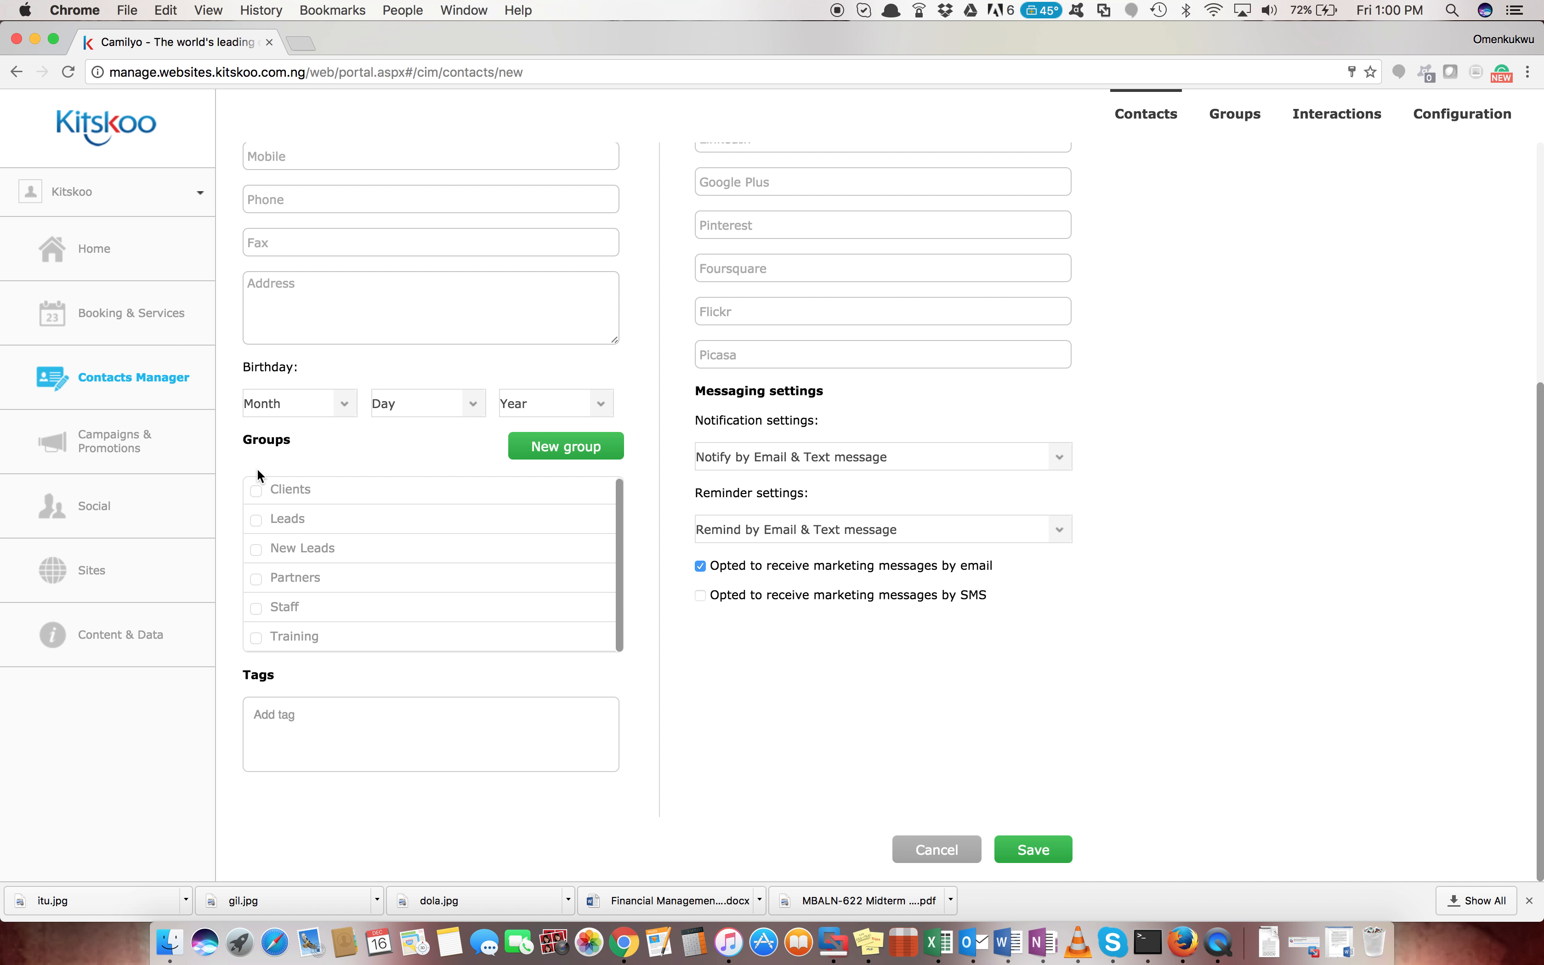
{"action": "left_click", "coordinate": [256, 490]}
{"action": "scroll", "coordinate": [671, 325], "scroll_direction": "up", "scroll_amount": 5}
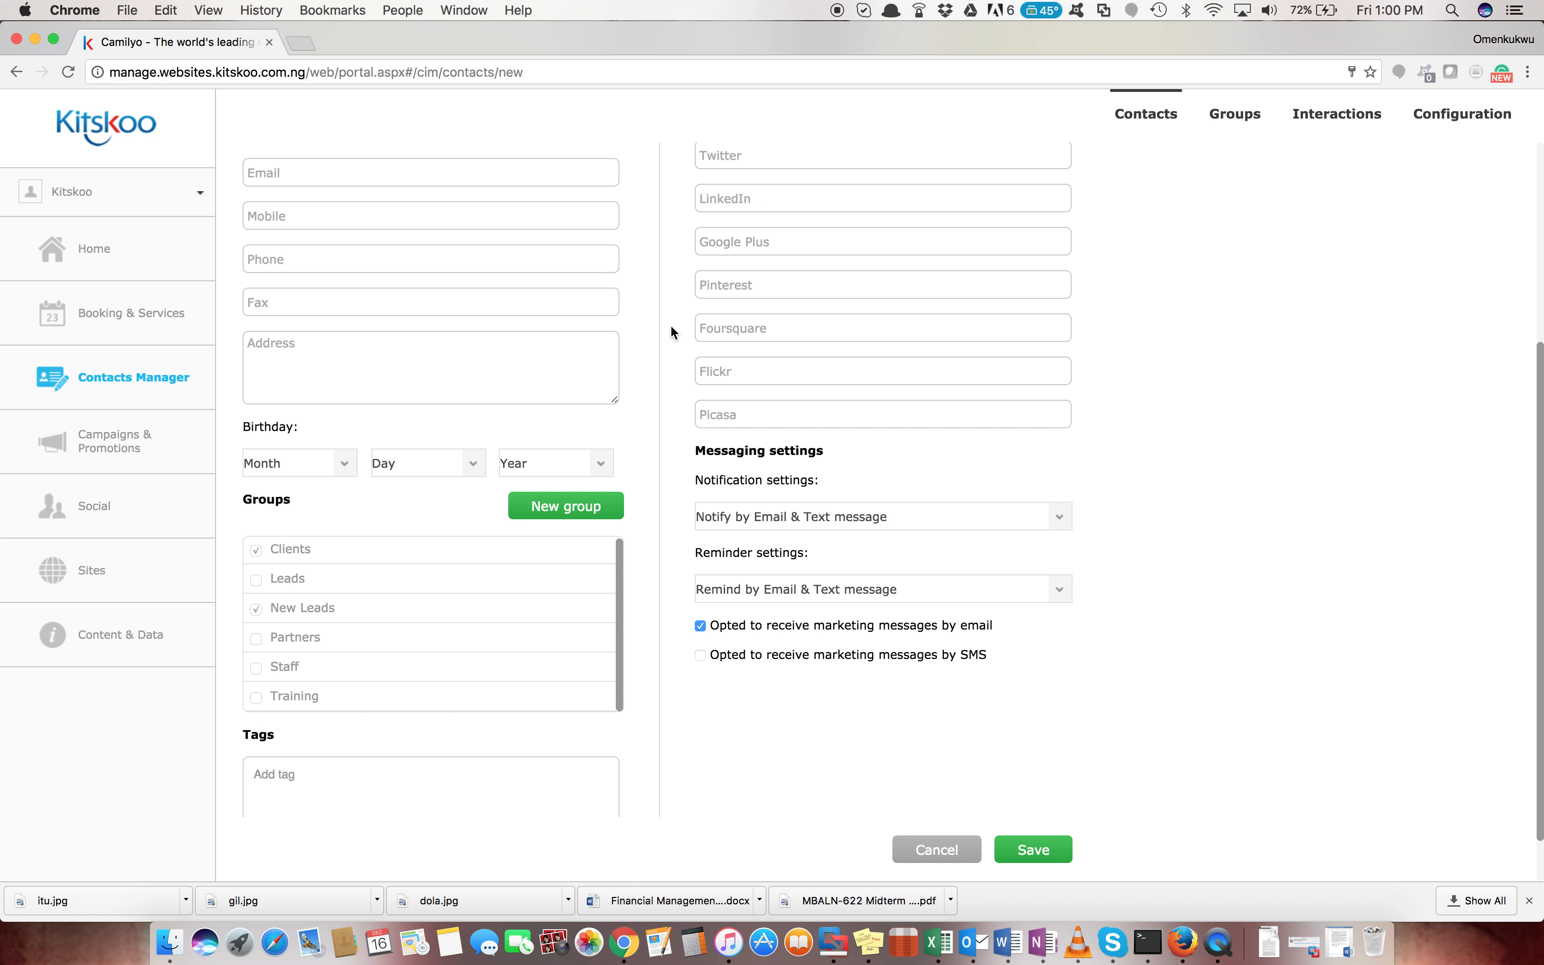
{"action": "scroll", "coordinate": [670, 324], "scroll_direction": "down", "scroll_amount": 5}
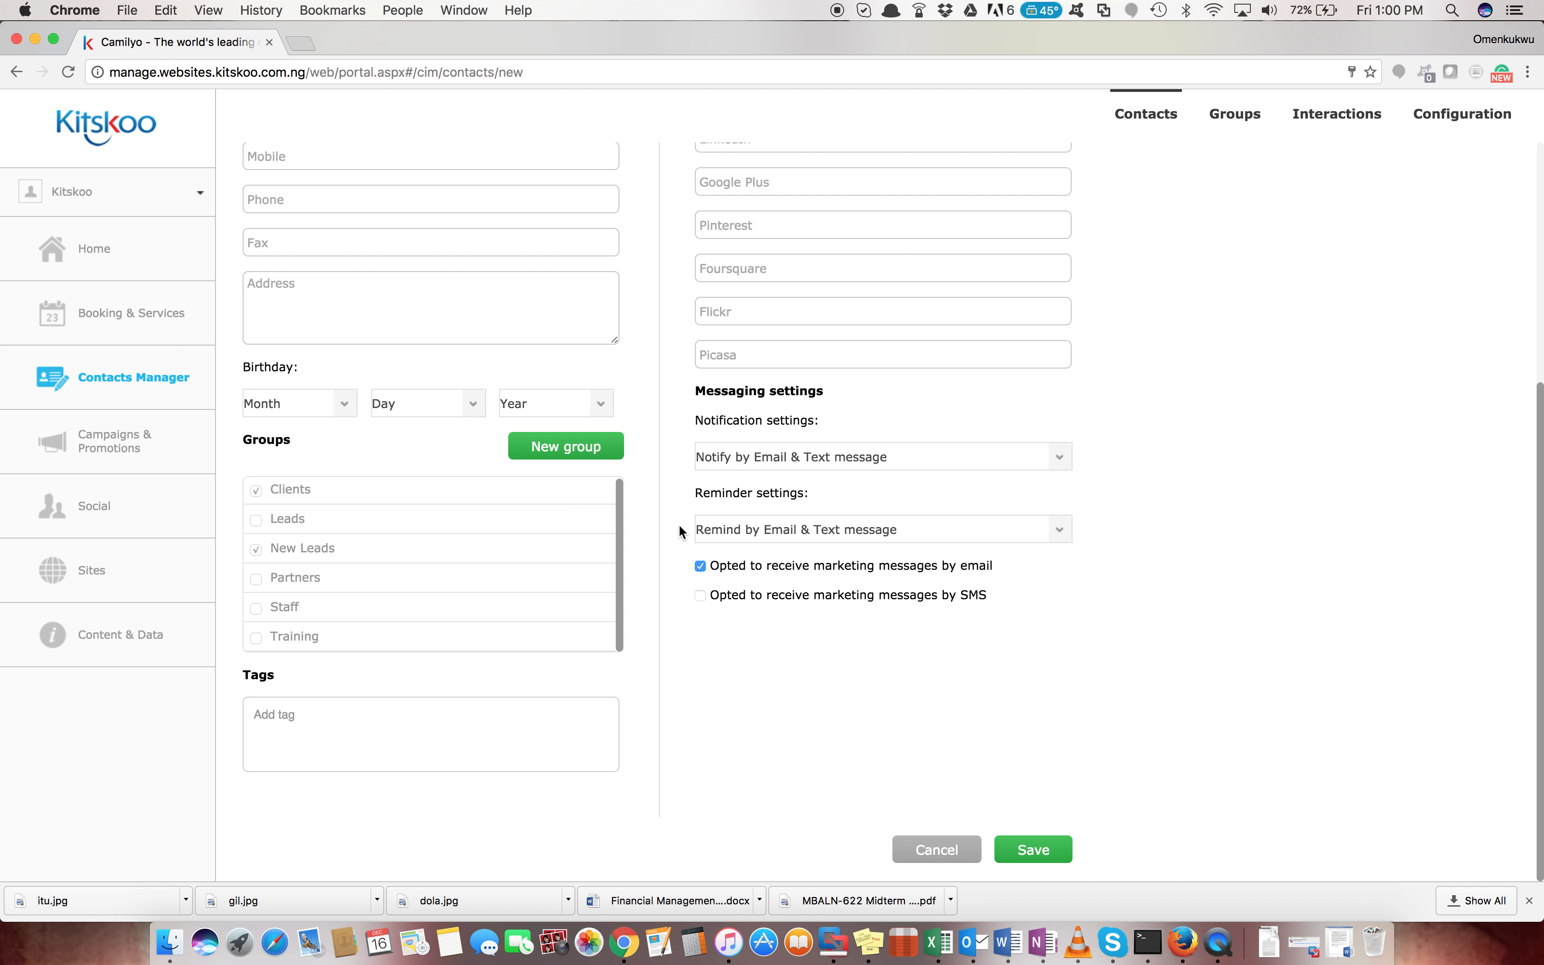
{"action": "scroll", "coordinate": [813, 566], "scroll_direction": "up", "scroll_amount": 6}
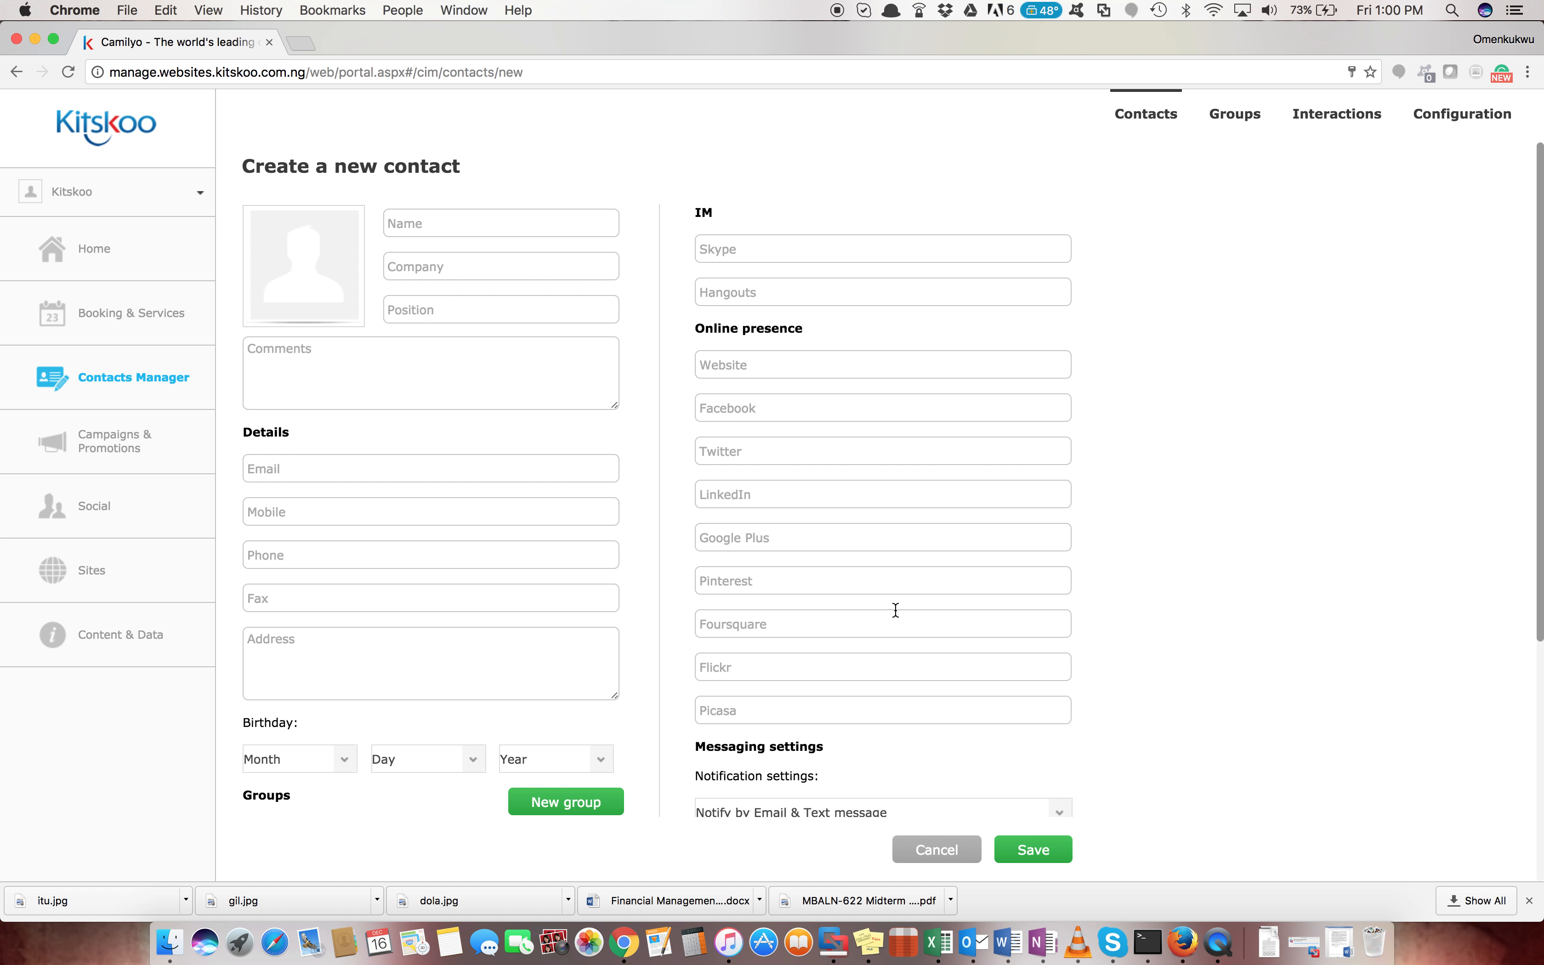
Set notifications to 'Notify by Email only' and reminders to 'Remind by Email only'
{"action": "scroll", "coordinate": [904, 654], "scroll_direction": "down", "scroll_amount": 5}
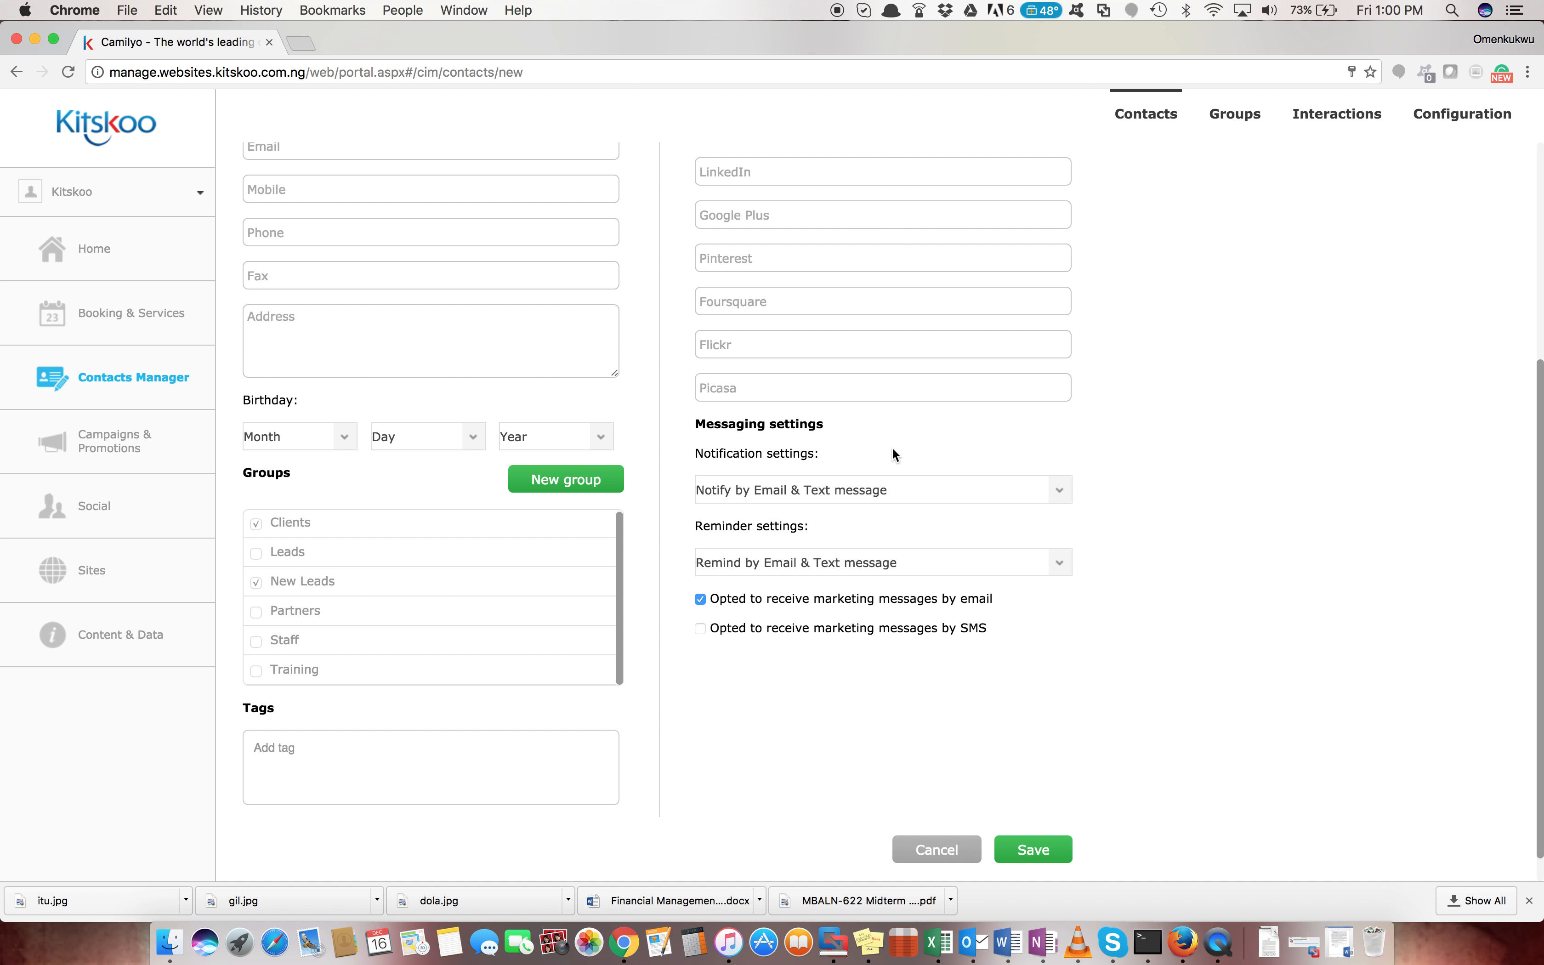
{"action": "left_click", "coordinate": [824, 492]}
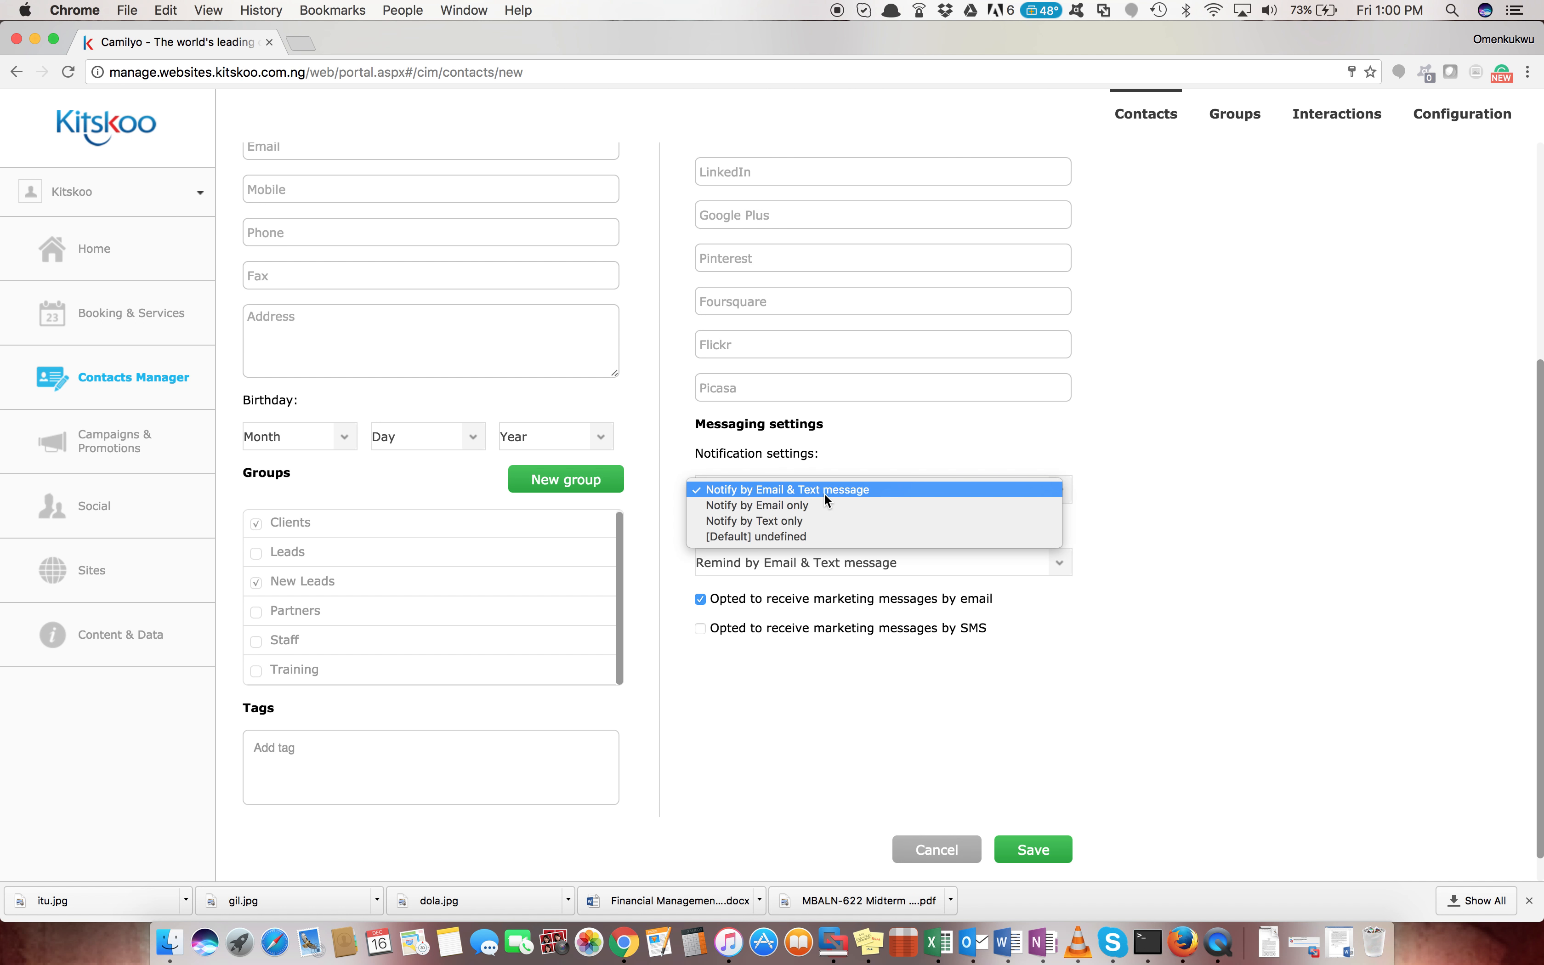
{"action": "left_click", "coordinate": [801, 507]}
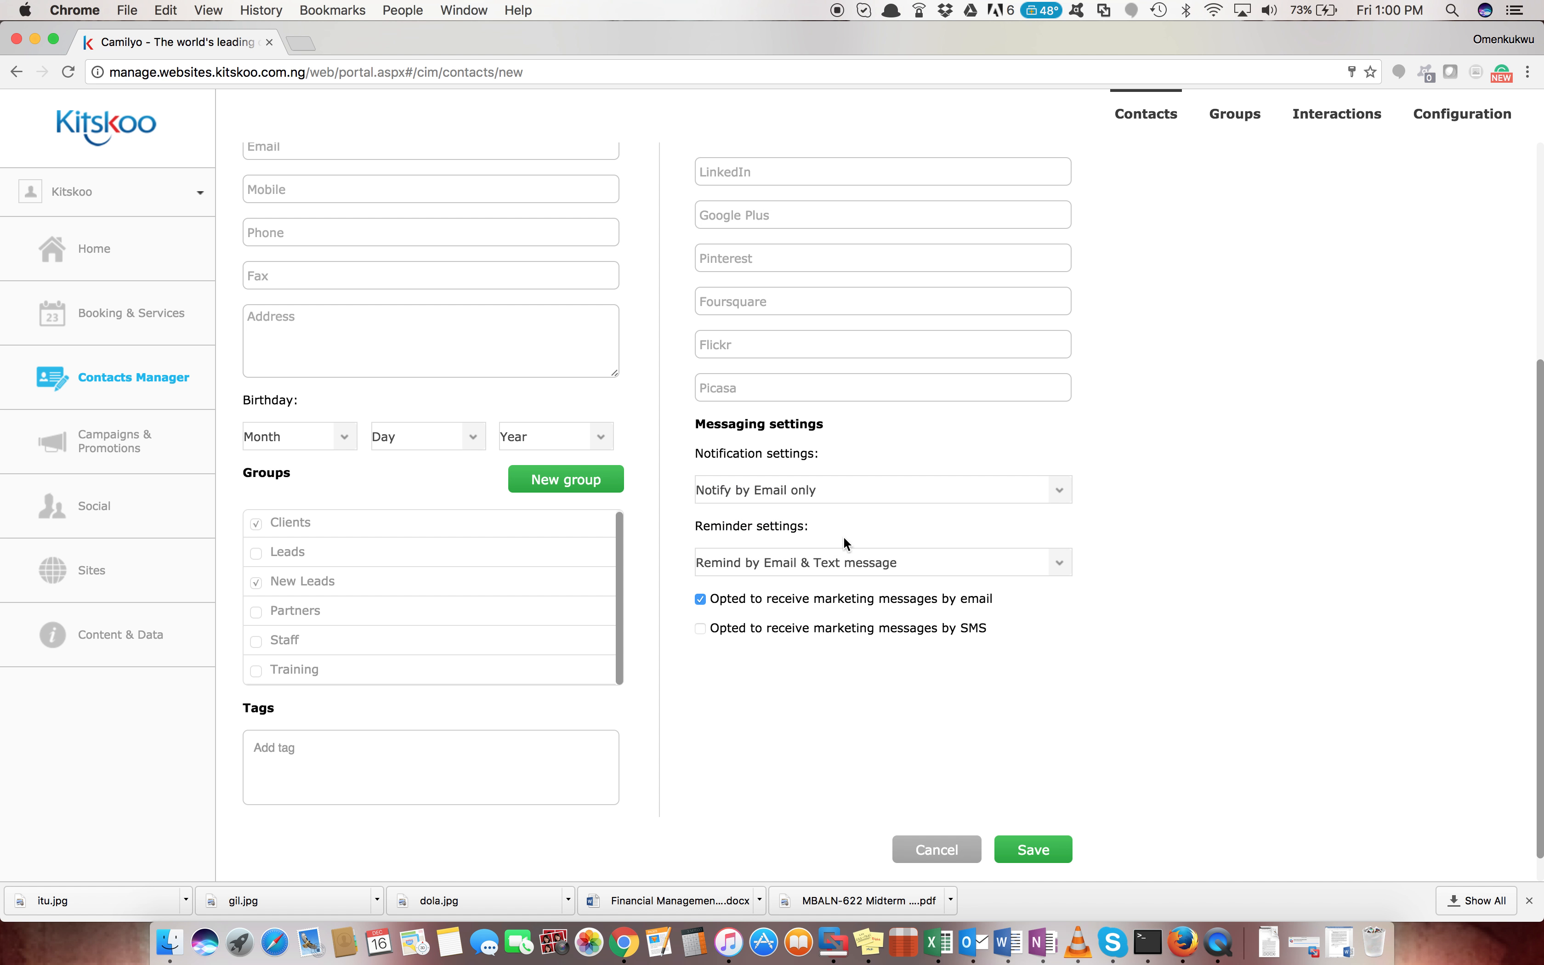
{"action": "left_click", "coordinate": [833, 562]}
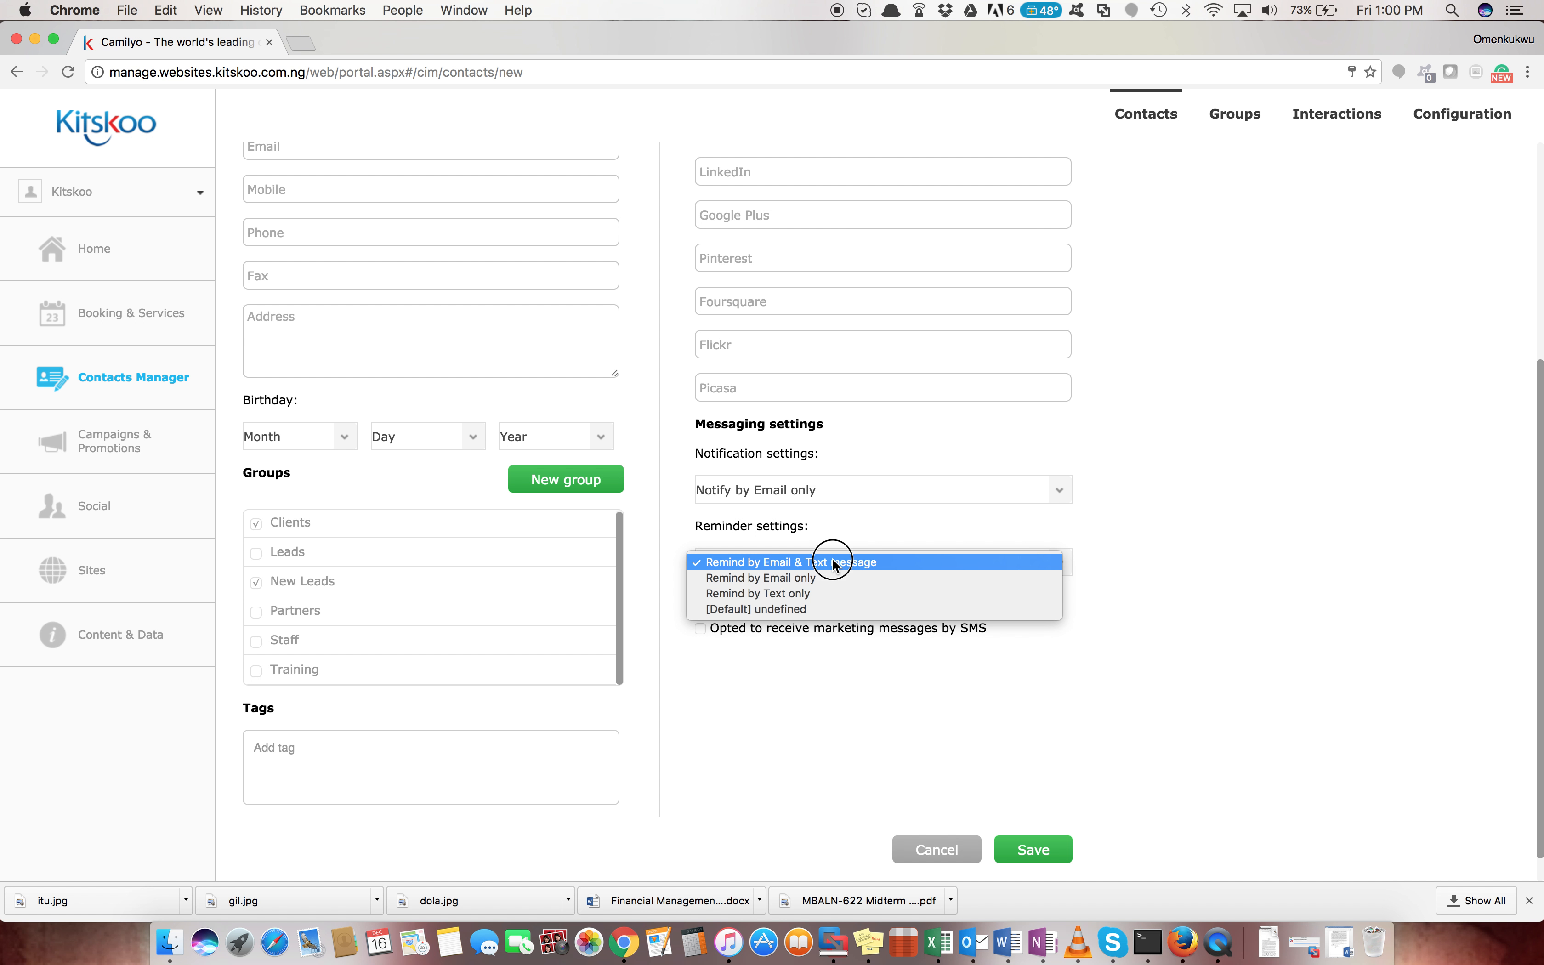
{"action": "left_click", "coordinate": [810, 583]}
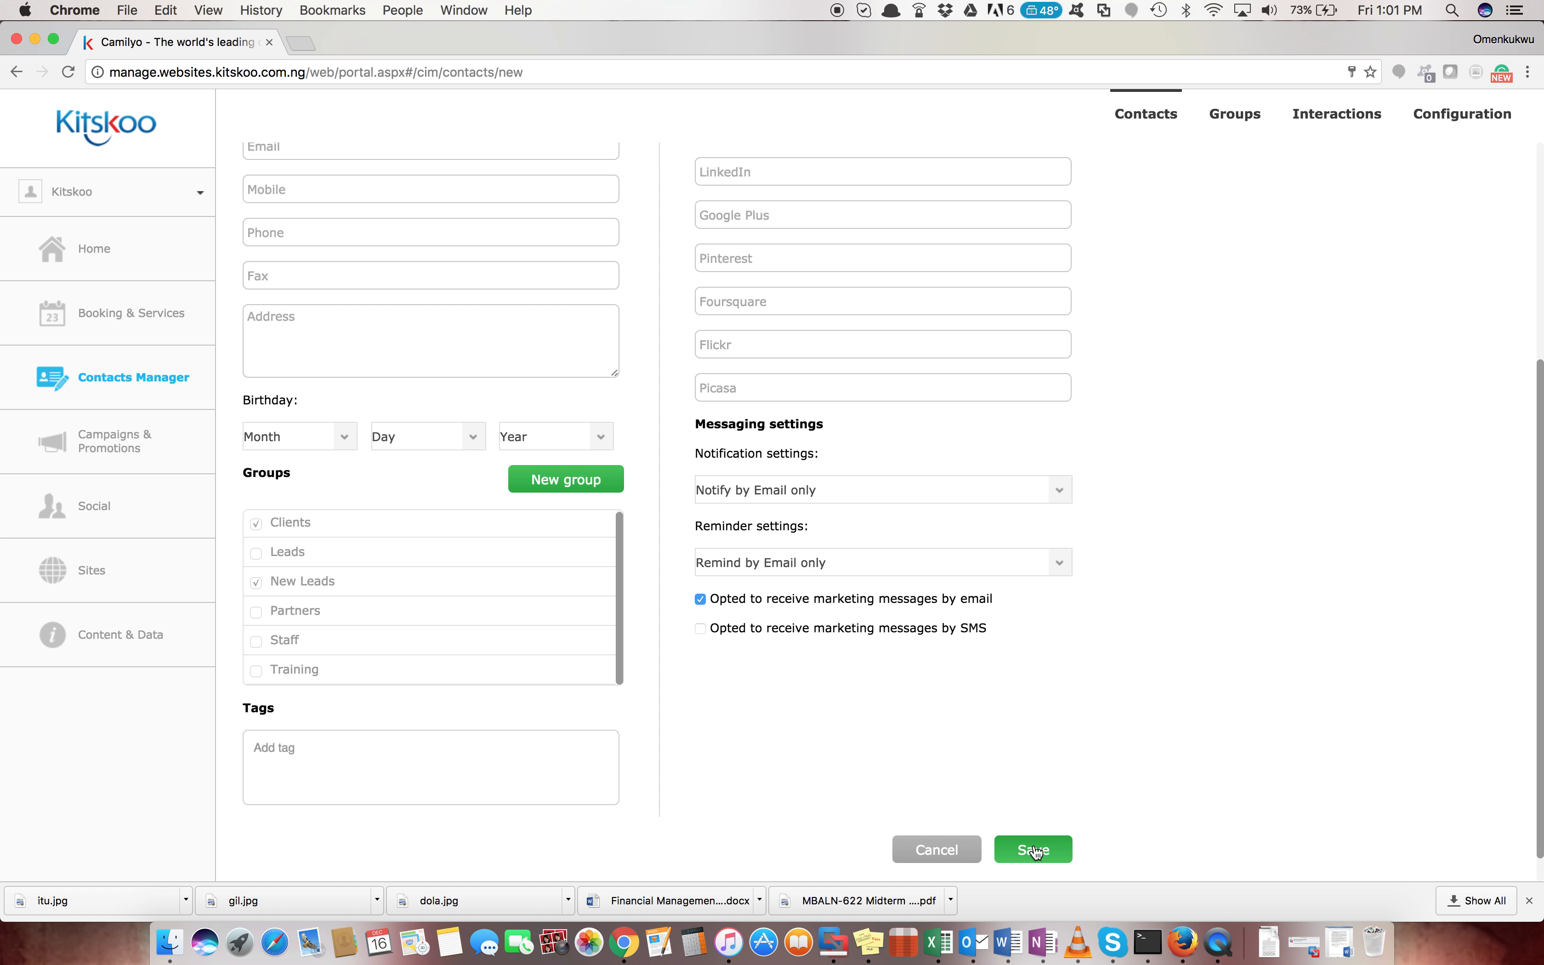
Go back to Contacts Manager and display all 15 contacts as grid cards
{"action": "scroll", "coordinate": [996, 668], "scroll_direction": "up", "scroll_amount": 5}
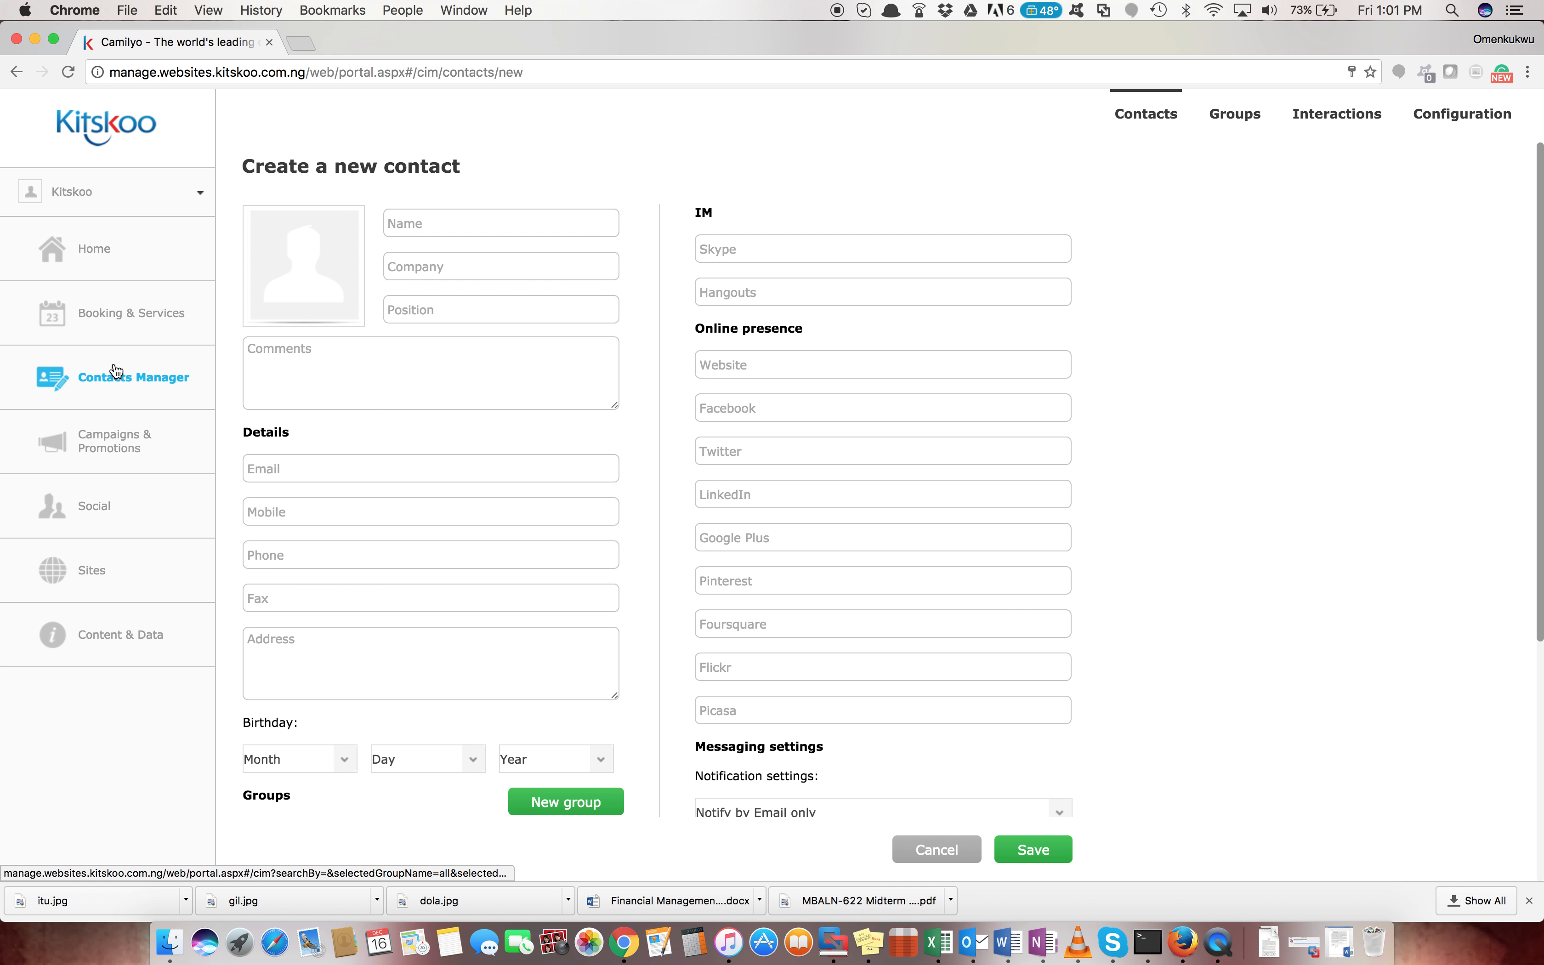
{"action": "left_click", "coordinate": [123, 386]}
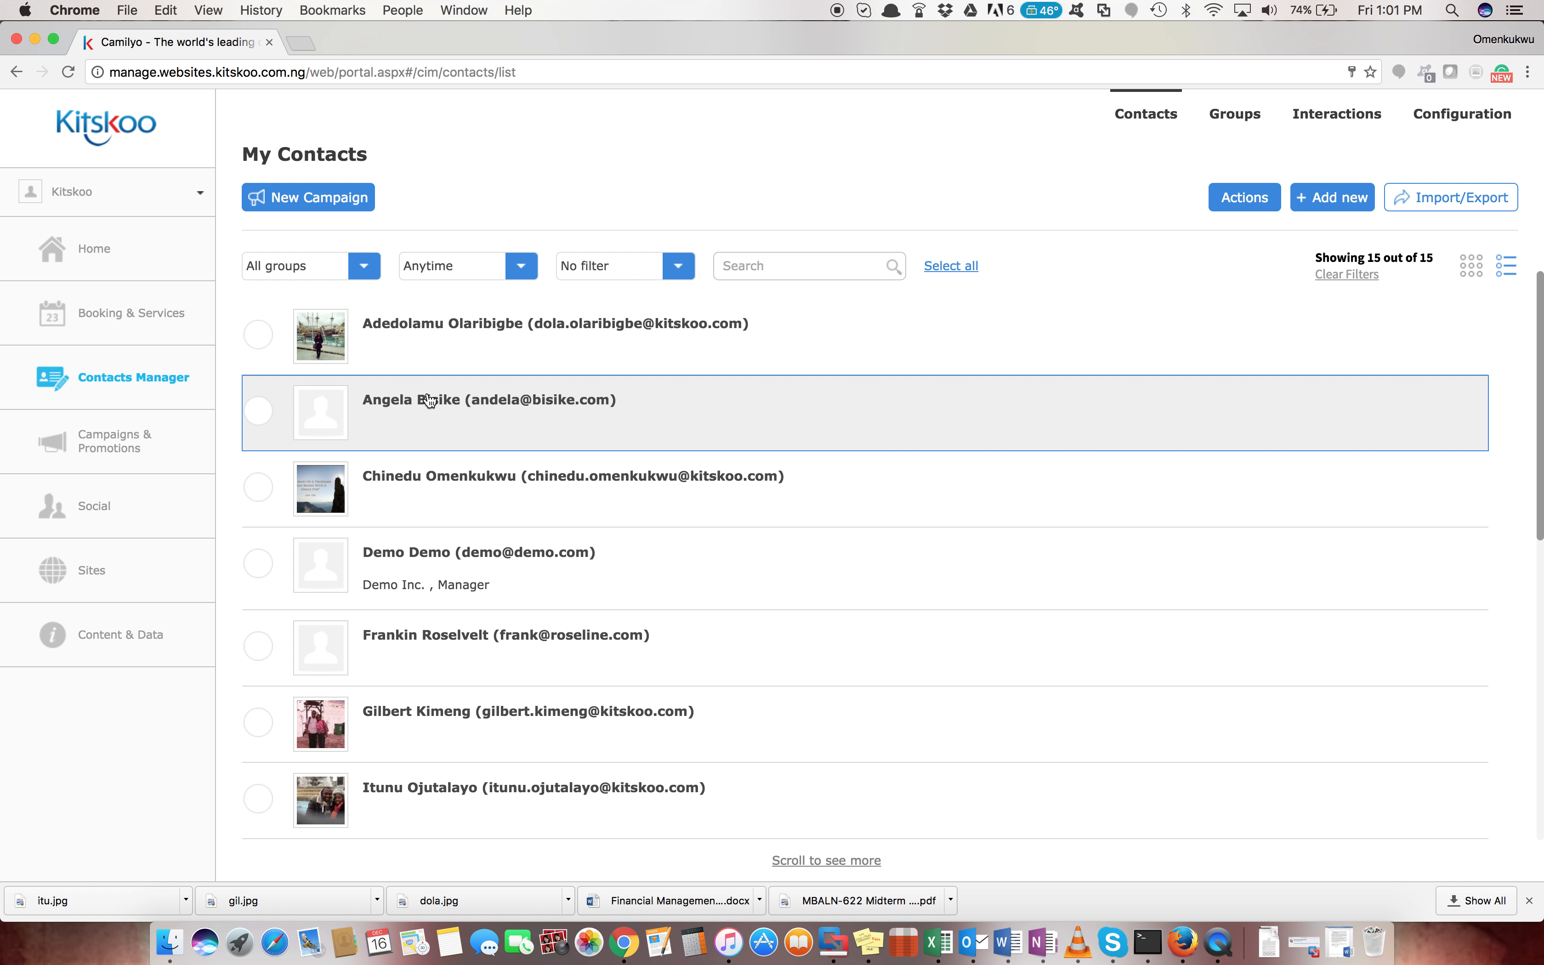
{"action": "left_click", "coordinate": [1478, 274]}
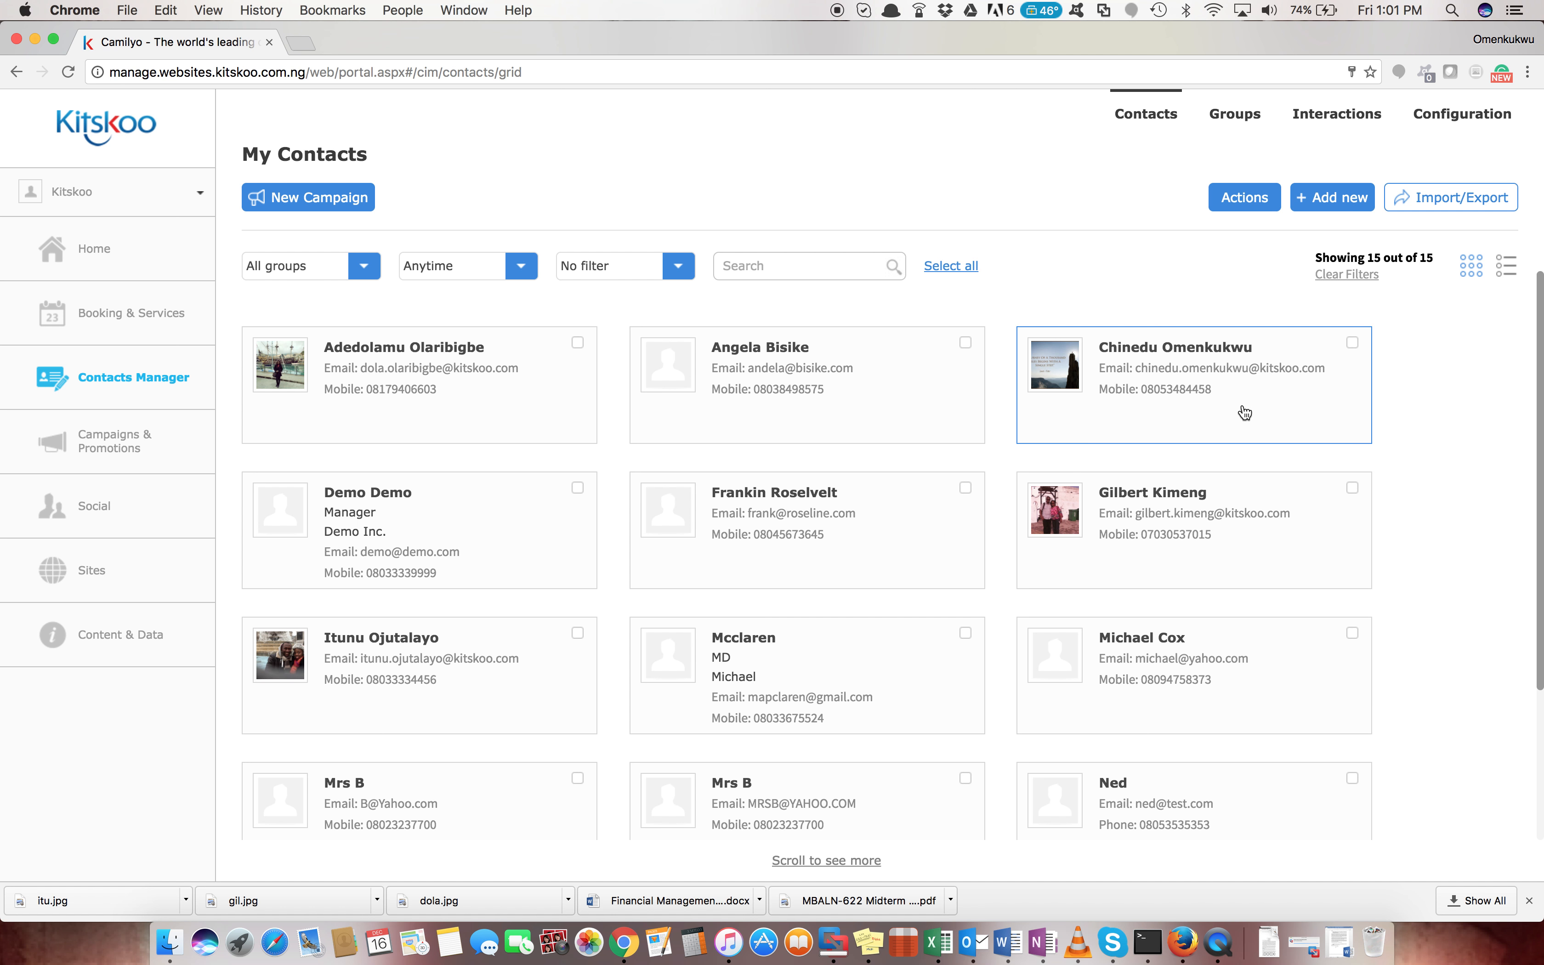
Open the Info panel of the third contact card in the first row
{"action": "left_click", "coordinate": [1170, 395]}
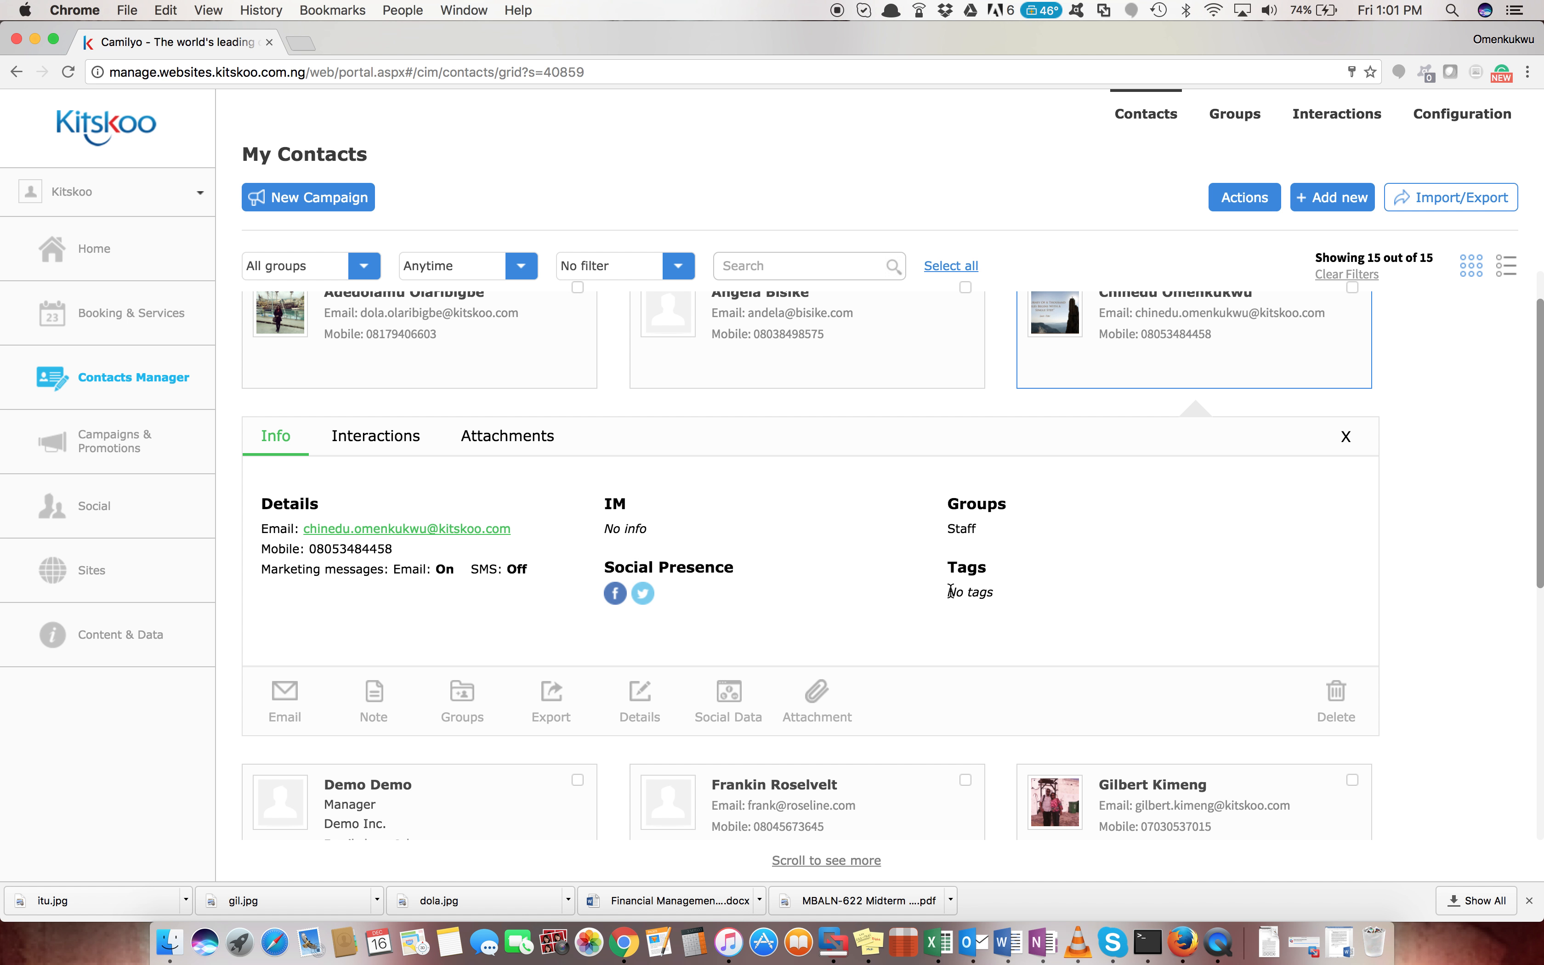
Email the contact with subject 'Hello, Nice meeting you' and body 'Hi, Nice meeting you'
{"action": "left_click", "coordinate": [287, 705]}
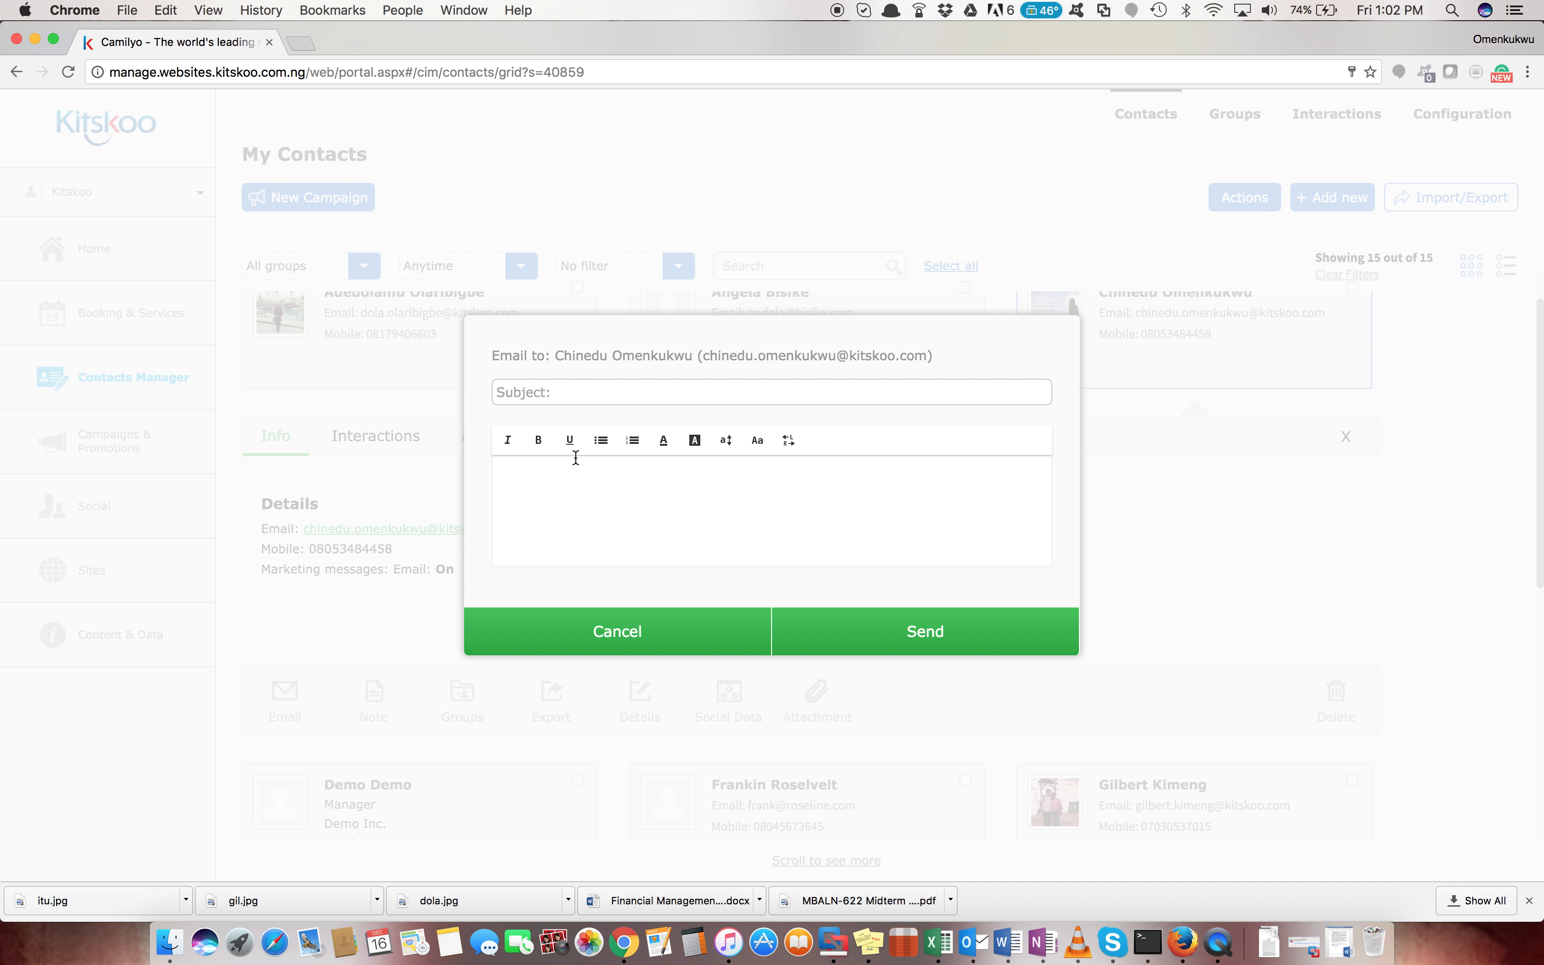
{"action": "left_click", "coordinate": [603, 401]}
{"action": "type", "text": "Hello, Nice meeting you"}
{"action": "key", "text": "Tab"}
{"action": "type", "text": "Hi,"}
{"action": "key", "text": "Return"}
{"action": "key", "text": "Return"}
{"action": "type", "text": "Nice meeting you"}
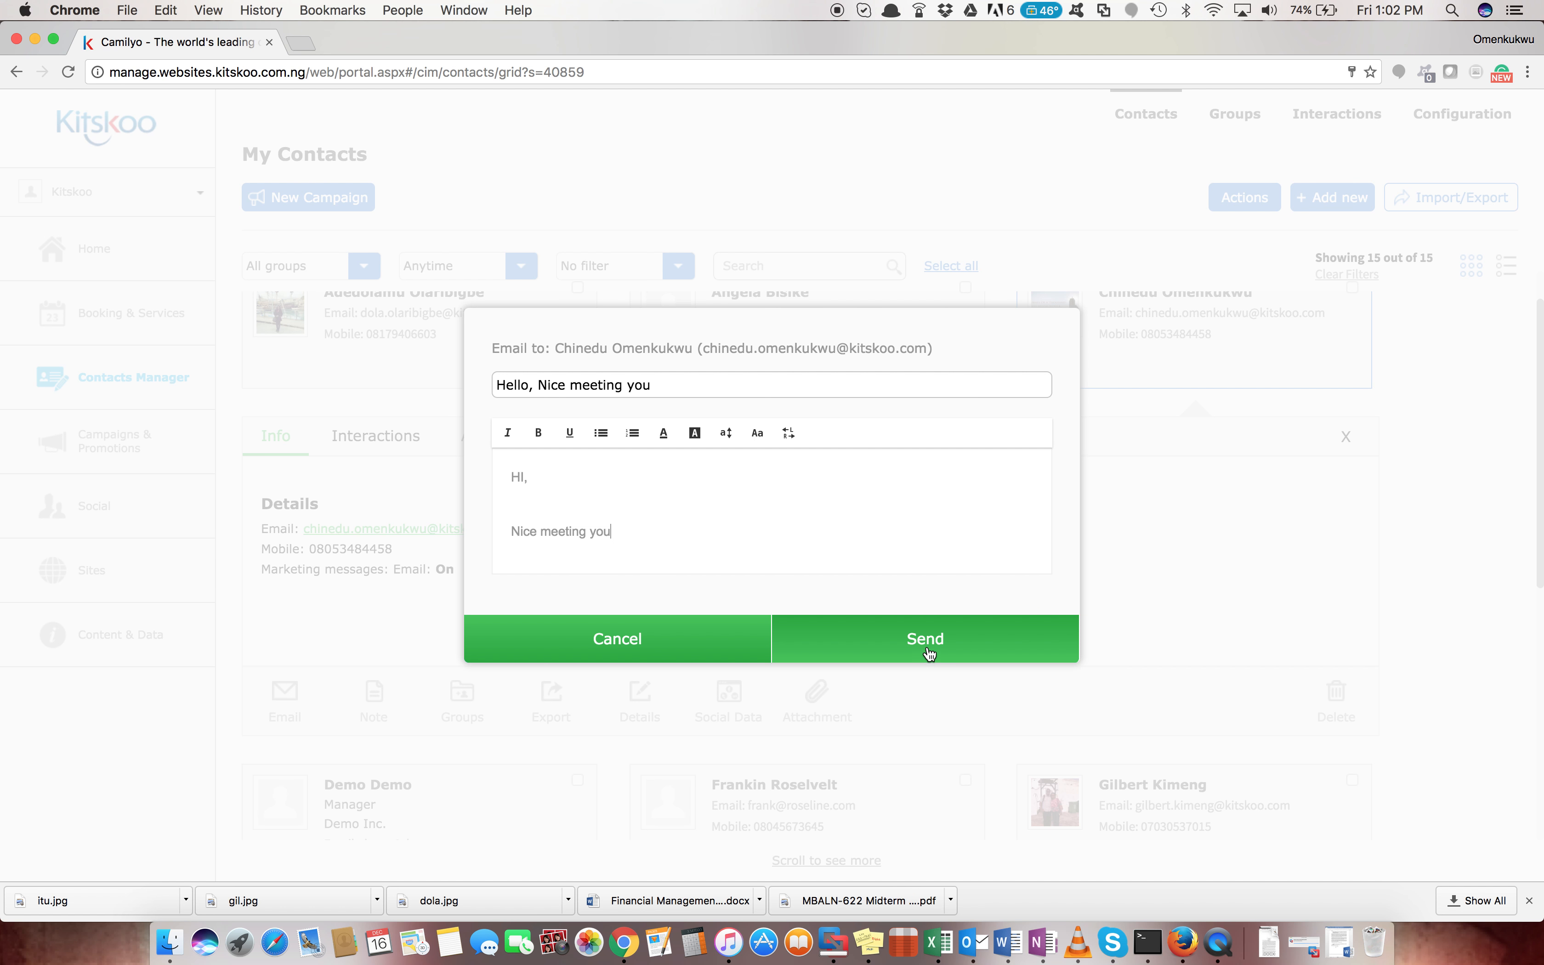
{"action": "left_click", "coordinate": [929, 653]}
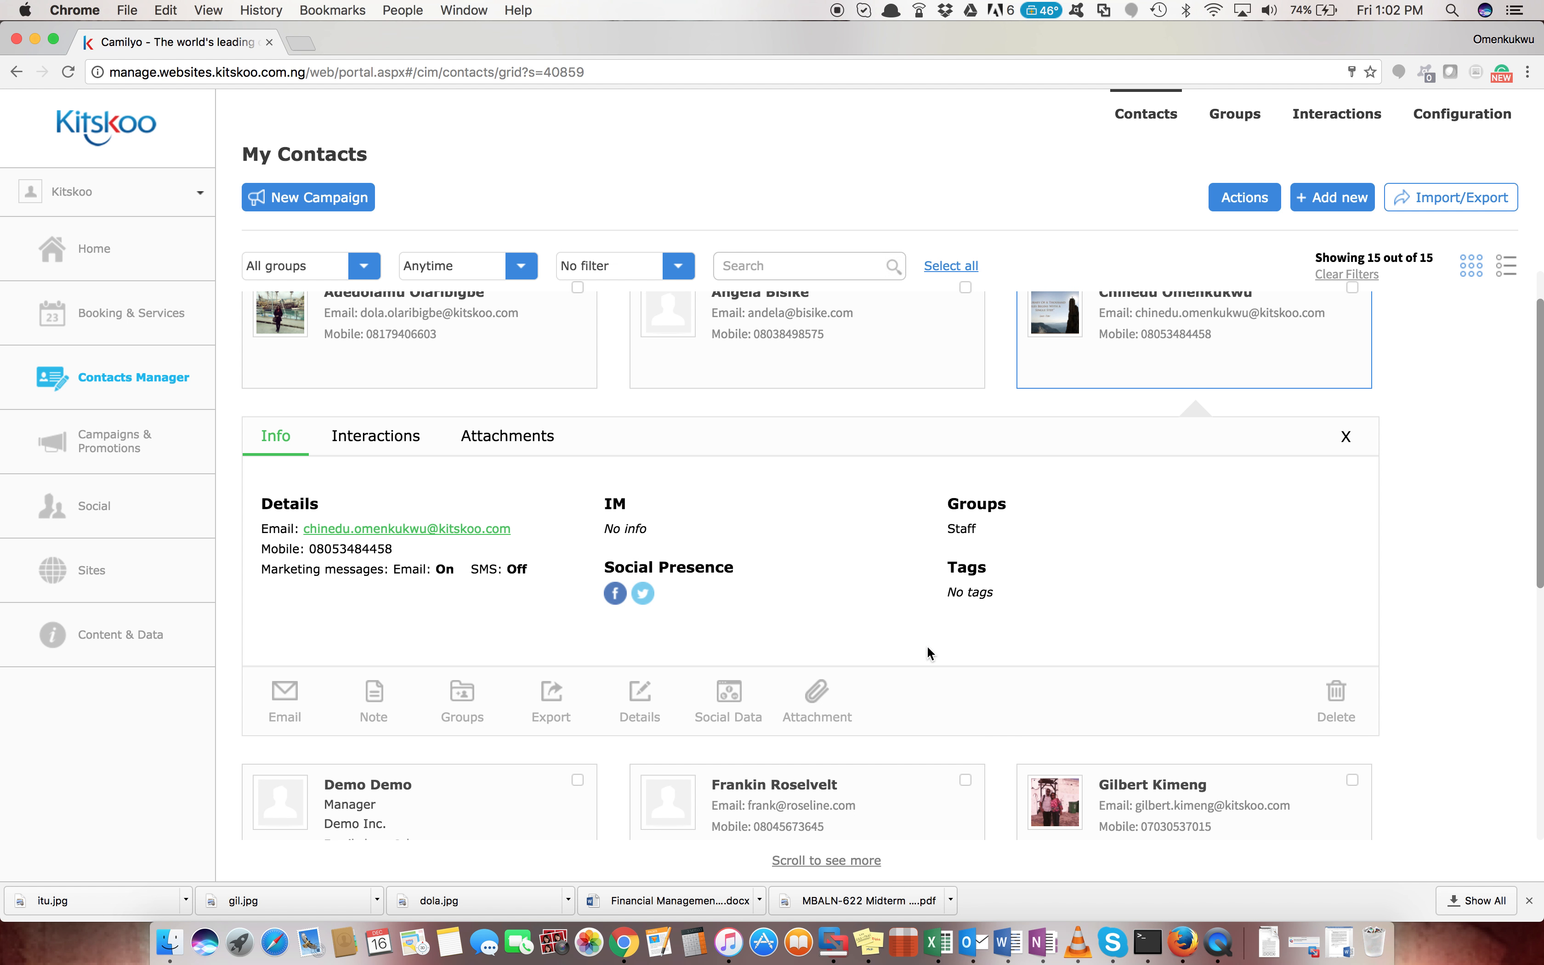
Add a Meeting-type note to the contact saying you met them on 21/12/2016
{"action": "left_click", "coordinate": [377, 703]}
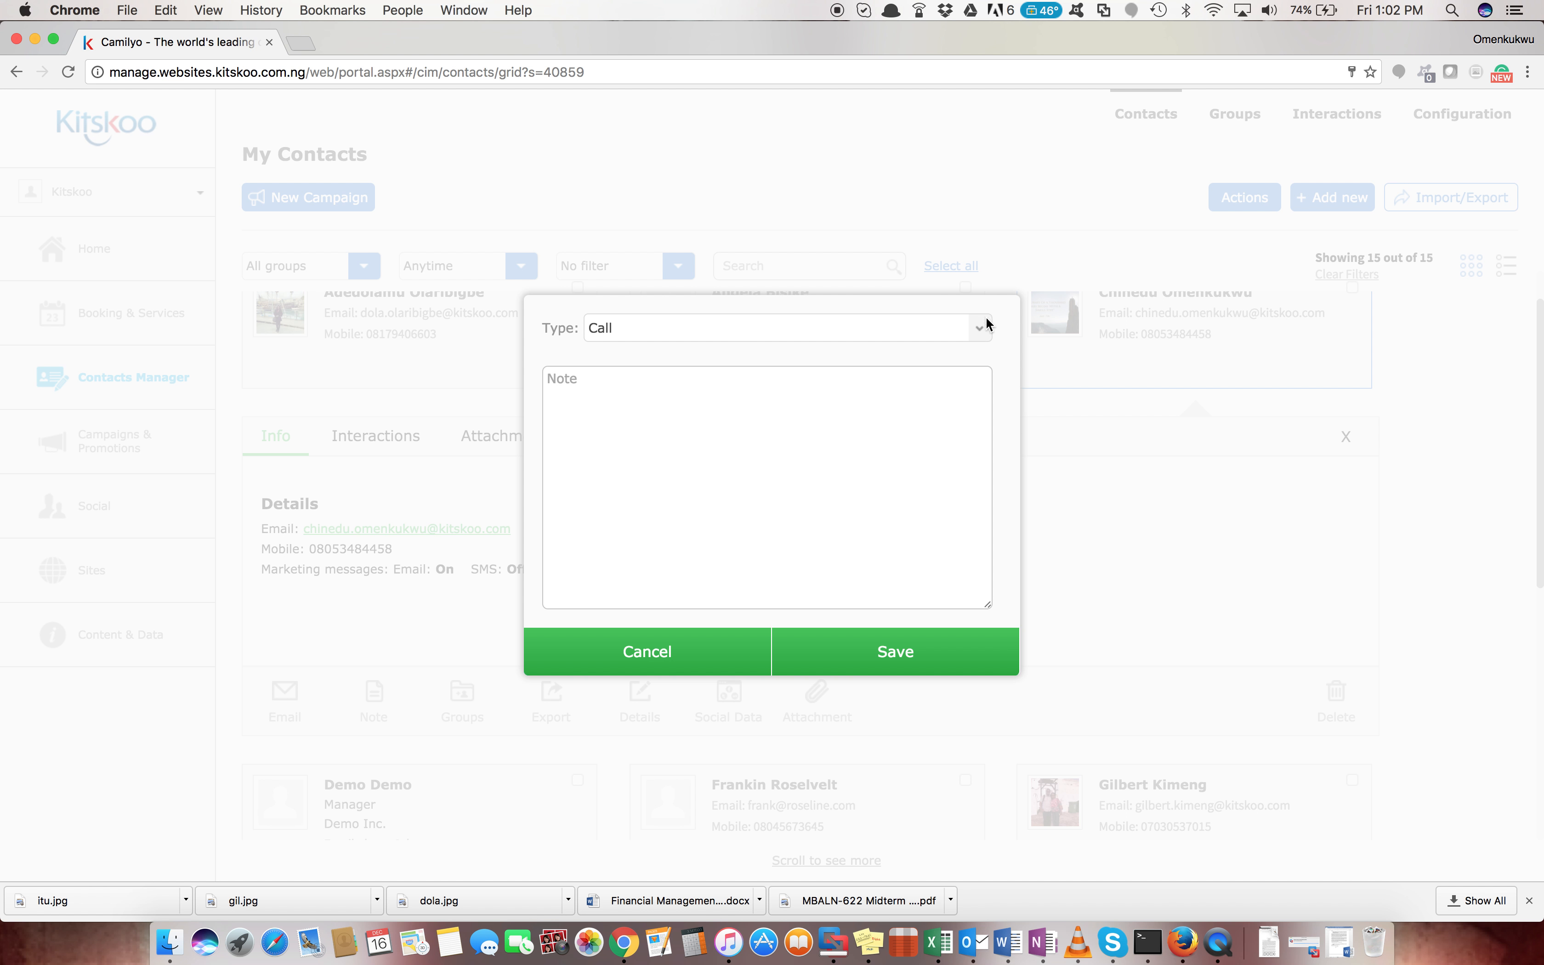
{"action": "left_click", "coordinate": [976, 330]}
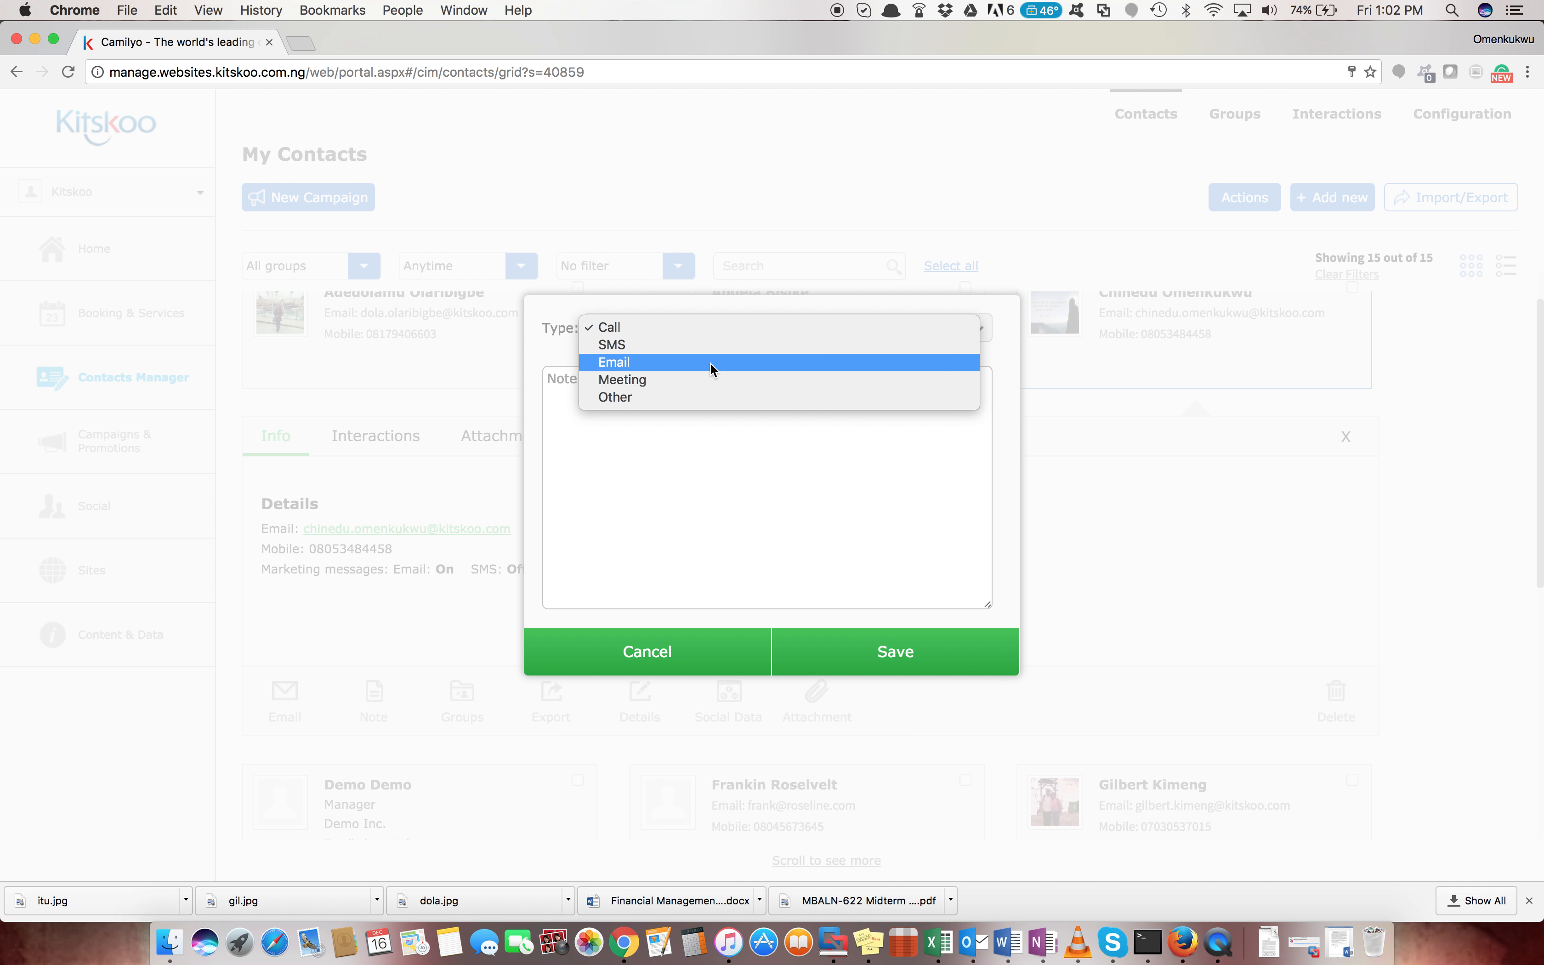
{"action": "left_click", "coordinate": [708, 379]}
{"action": "left_click", "coordinate": [670, 390]}
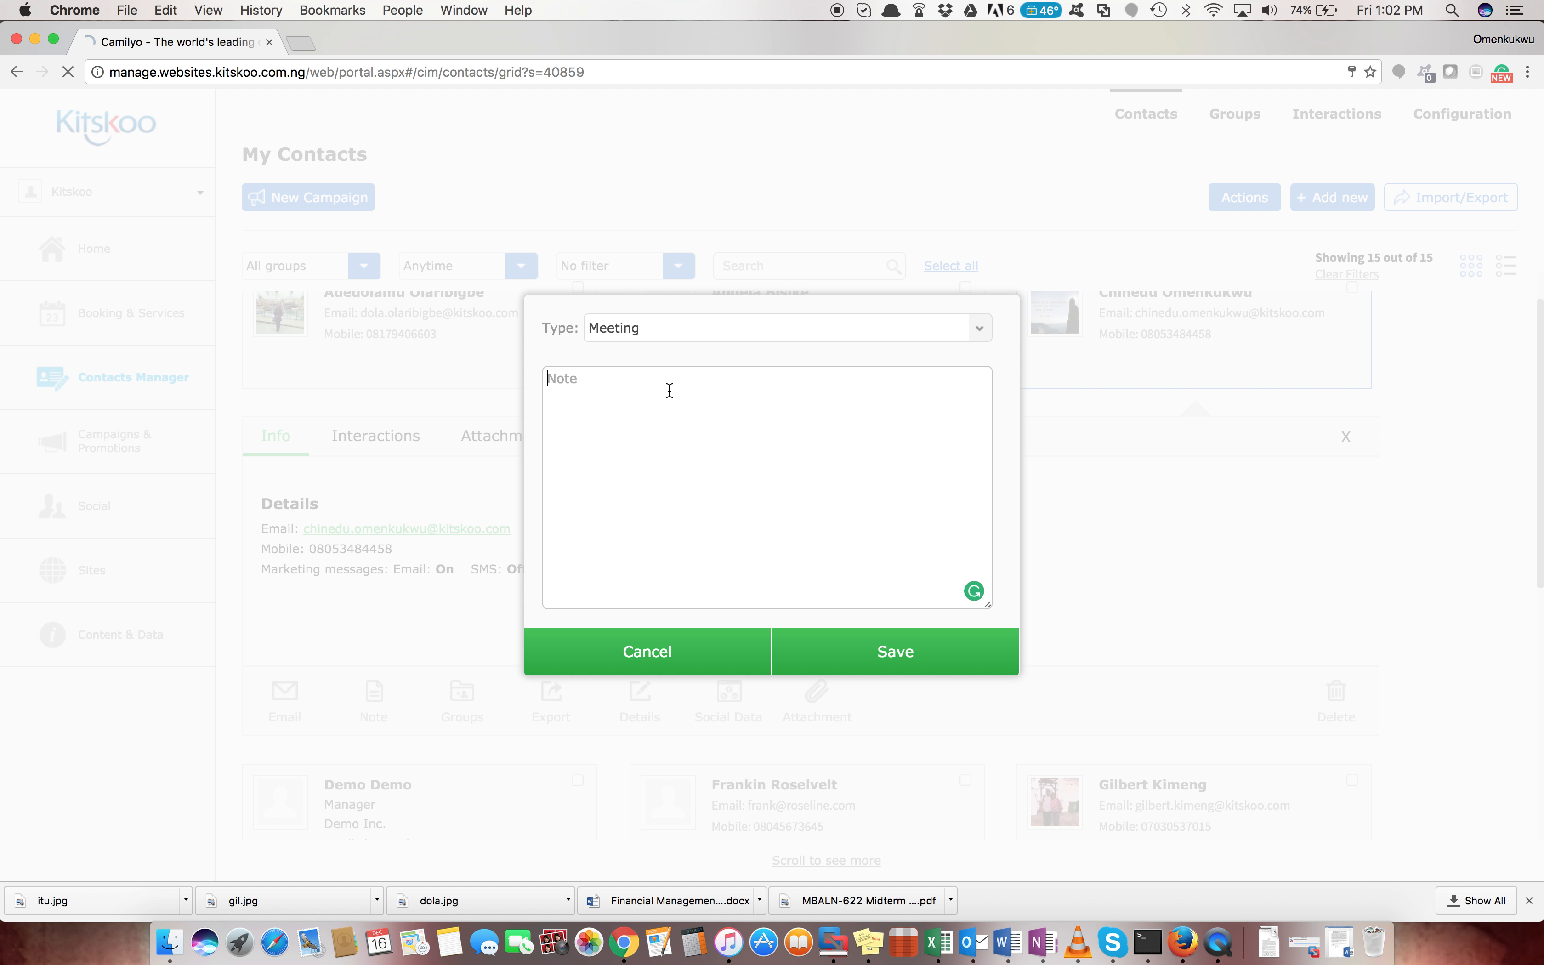
{"action": "type", "text": "Met CHinedu"}
{"action": "key", "text": "BackSpace"}
{"action": "key", "text": "BackSpace"}
{"action": "key", "text": "BackSpace"}
{"action": "key", "text": "BackSpace"}
{"action": "key", "text": "BackSpace"}
{"action": "key", "text": "BackSpace"}
{"action": "type", "text": "hine"}
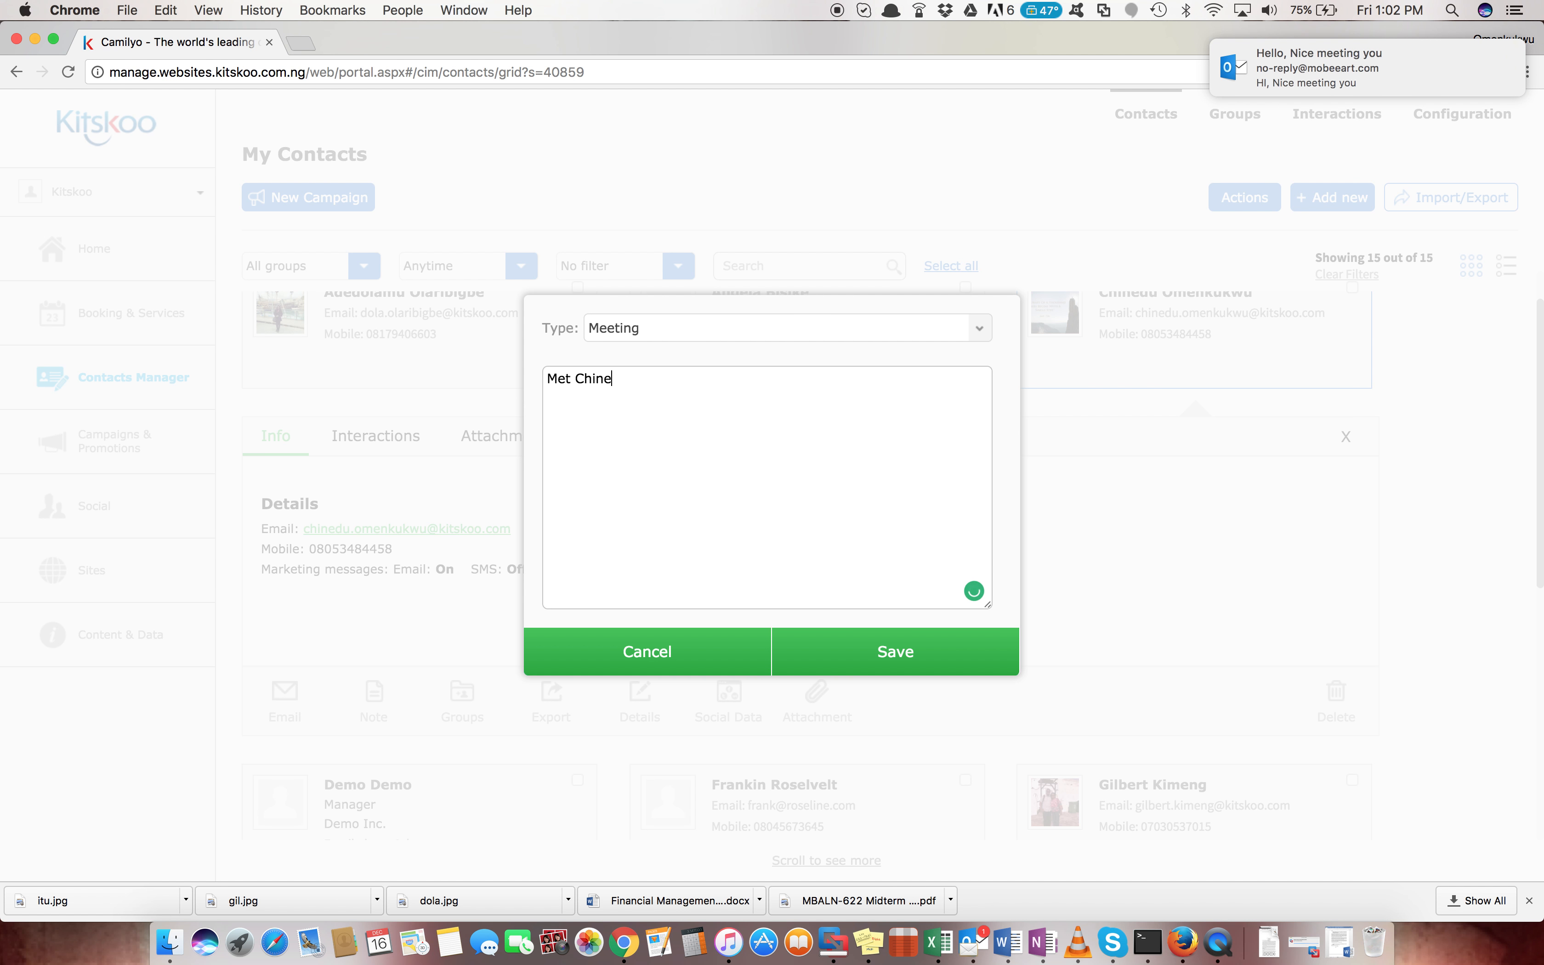
{"action": "type", "text": "dy"}
{"action": "key", "text": "BackSpace"}
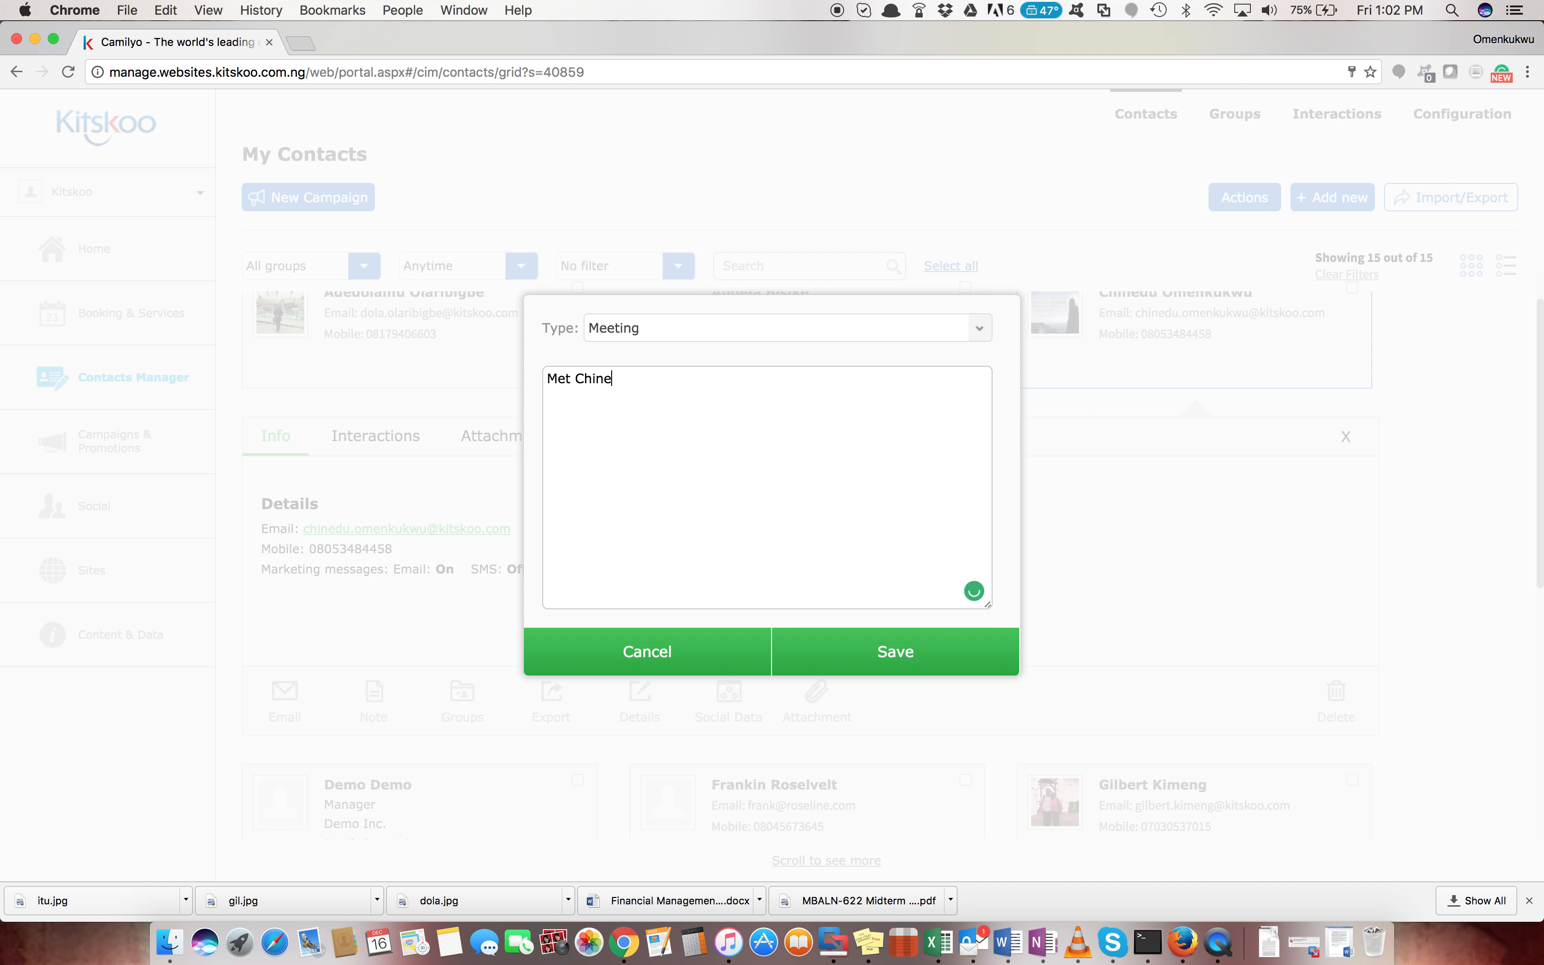
{"action": "type", "text": "du on 21/12/2016"}
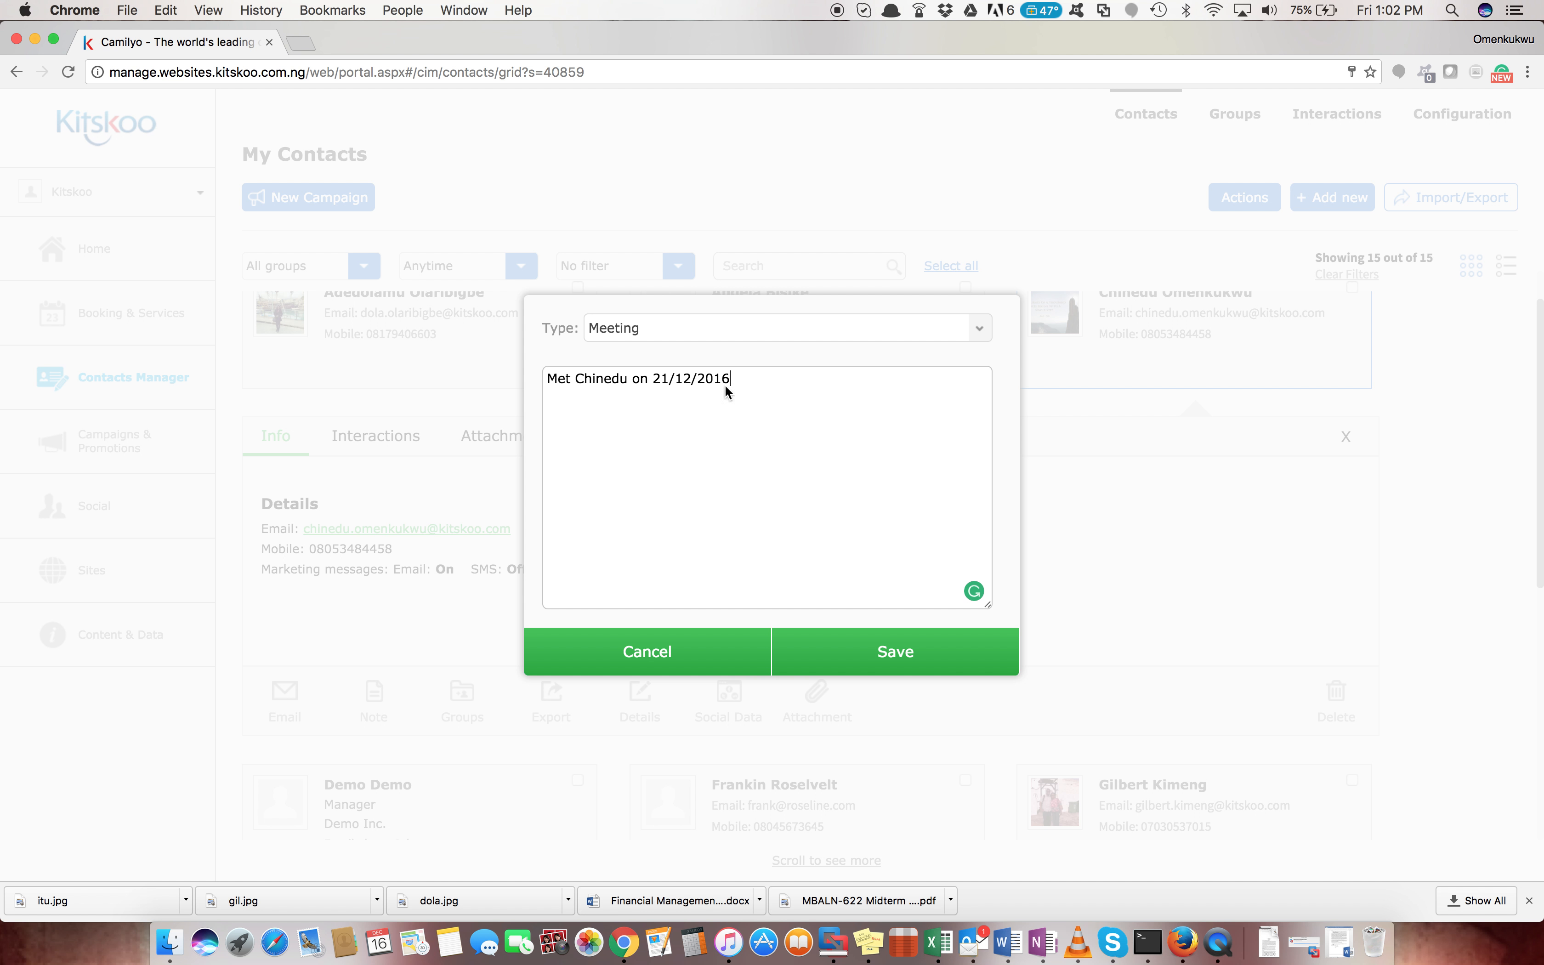
{"action": "left_click", "coordinate": [918, 645]}
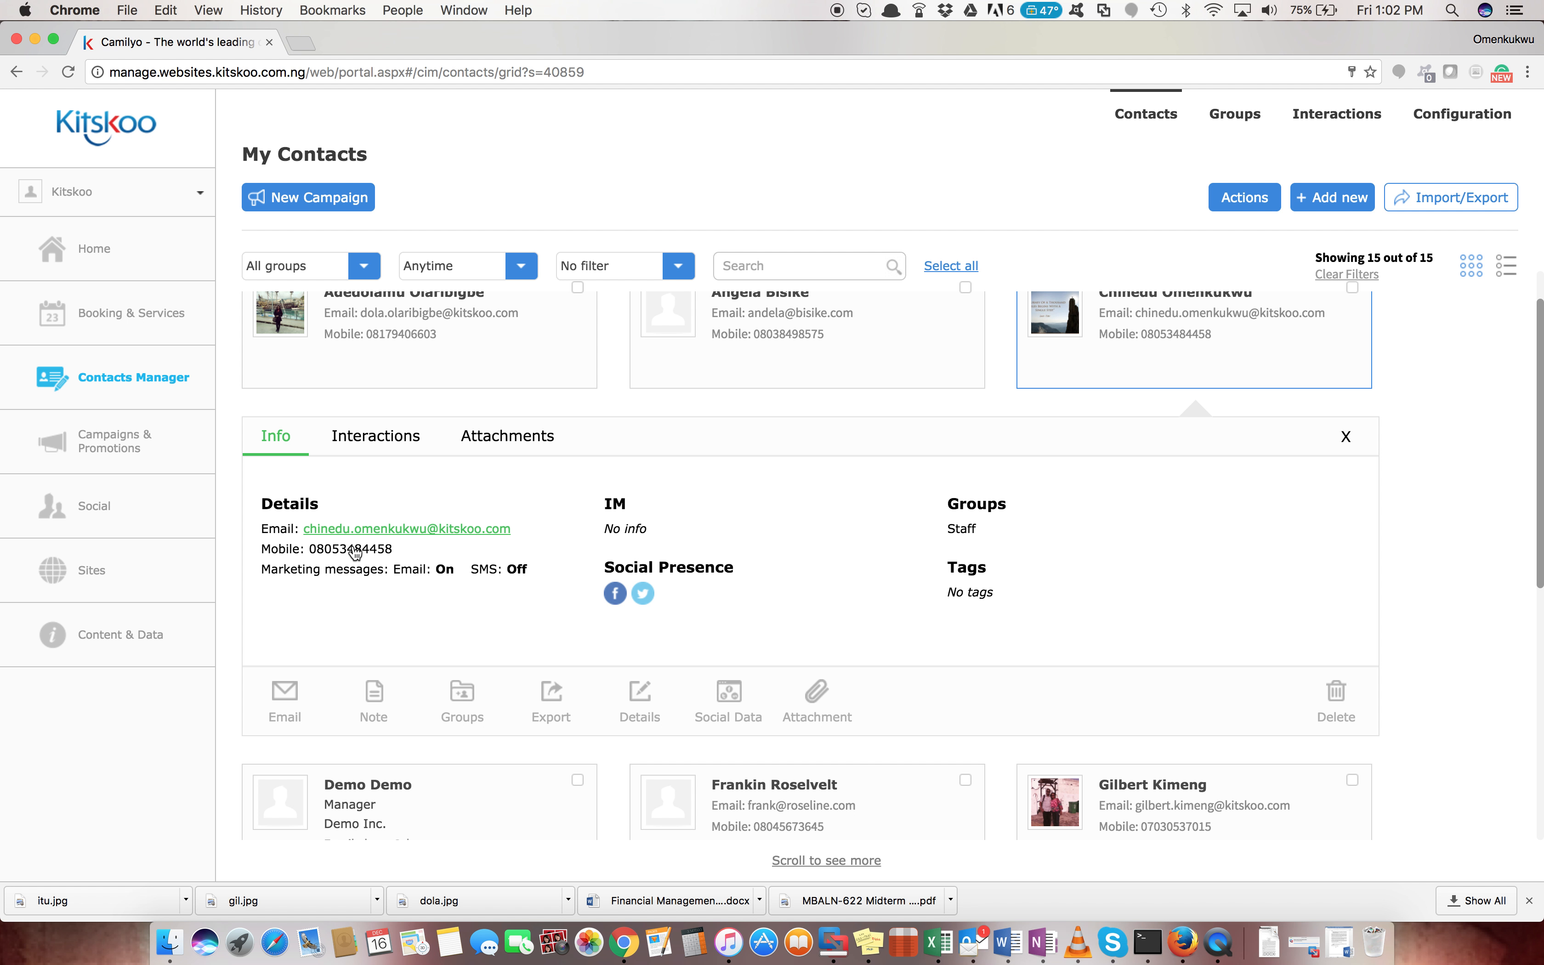
Add the contact to the Partners group alongside Staff and export their details as CSV
{"action": "left_click", "coordinate": [463, 702]}
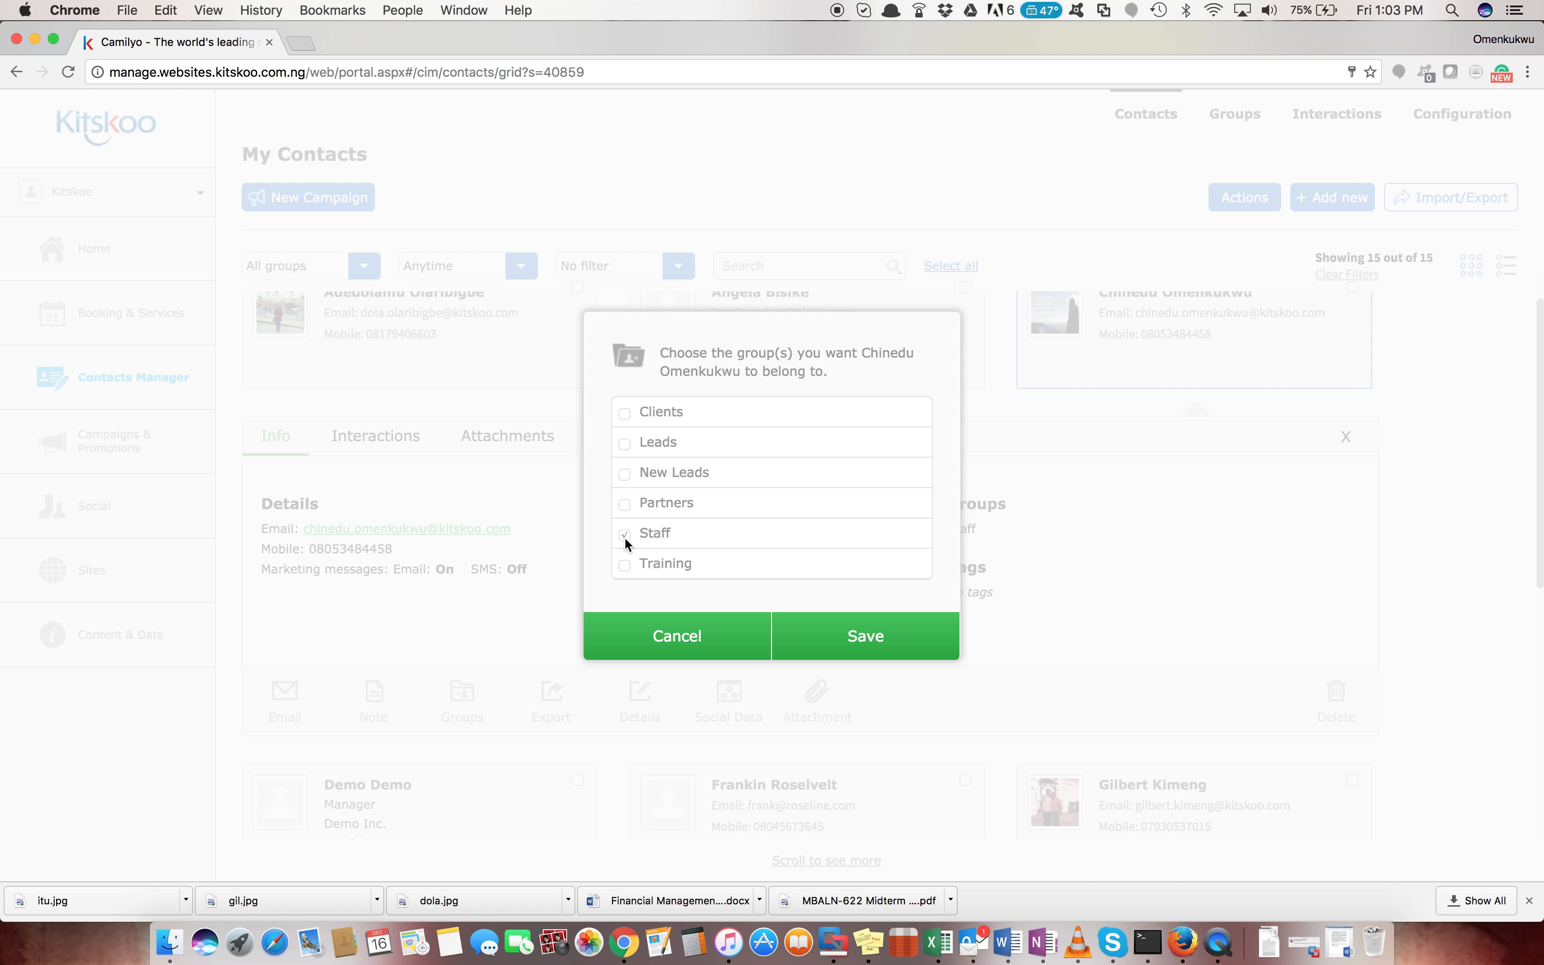
{"action": "left_click", "coordinate": [625, 506]}
{"action": "left_click", "coordinate": [853, 631]}
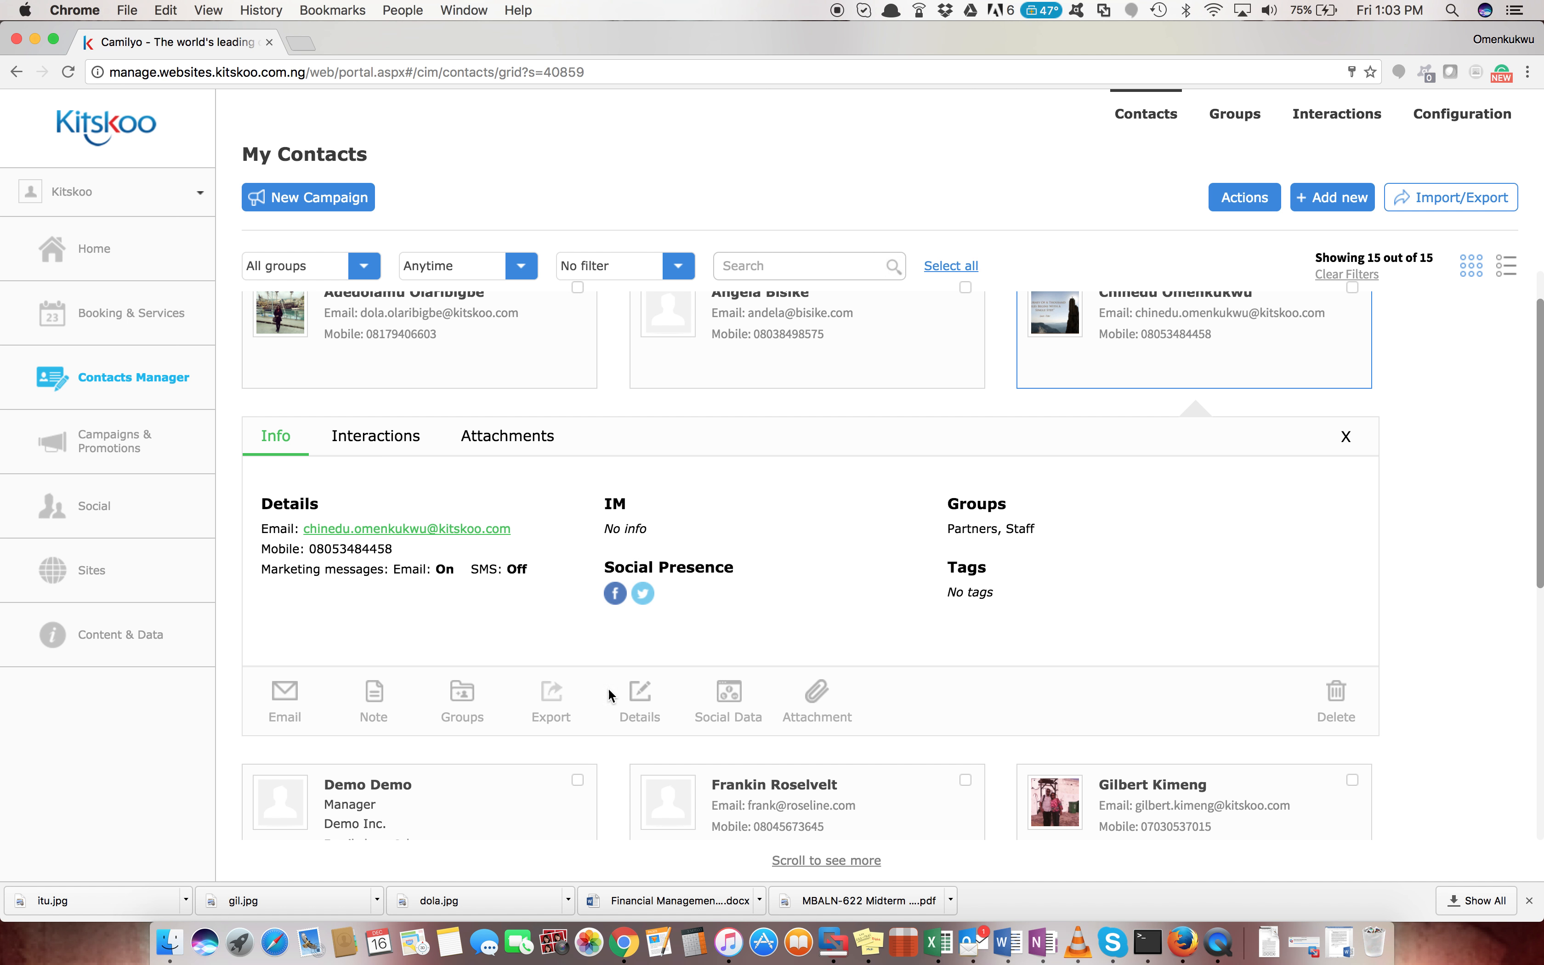
{"action": "left_click", "coordinate": [548, 699]}
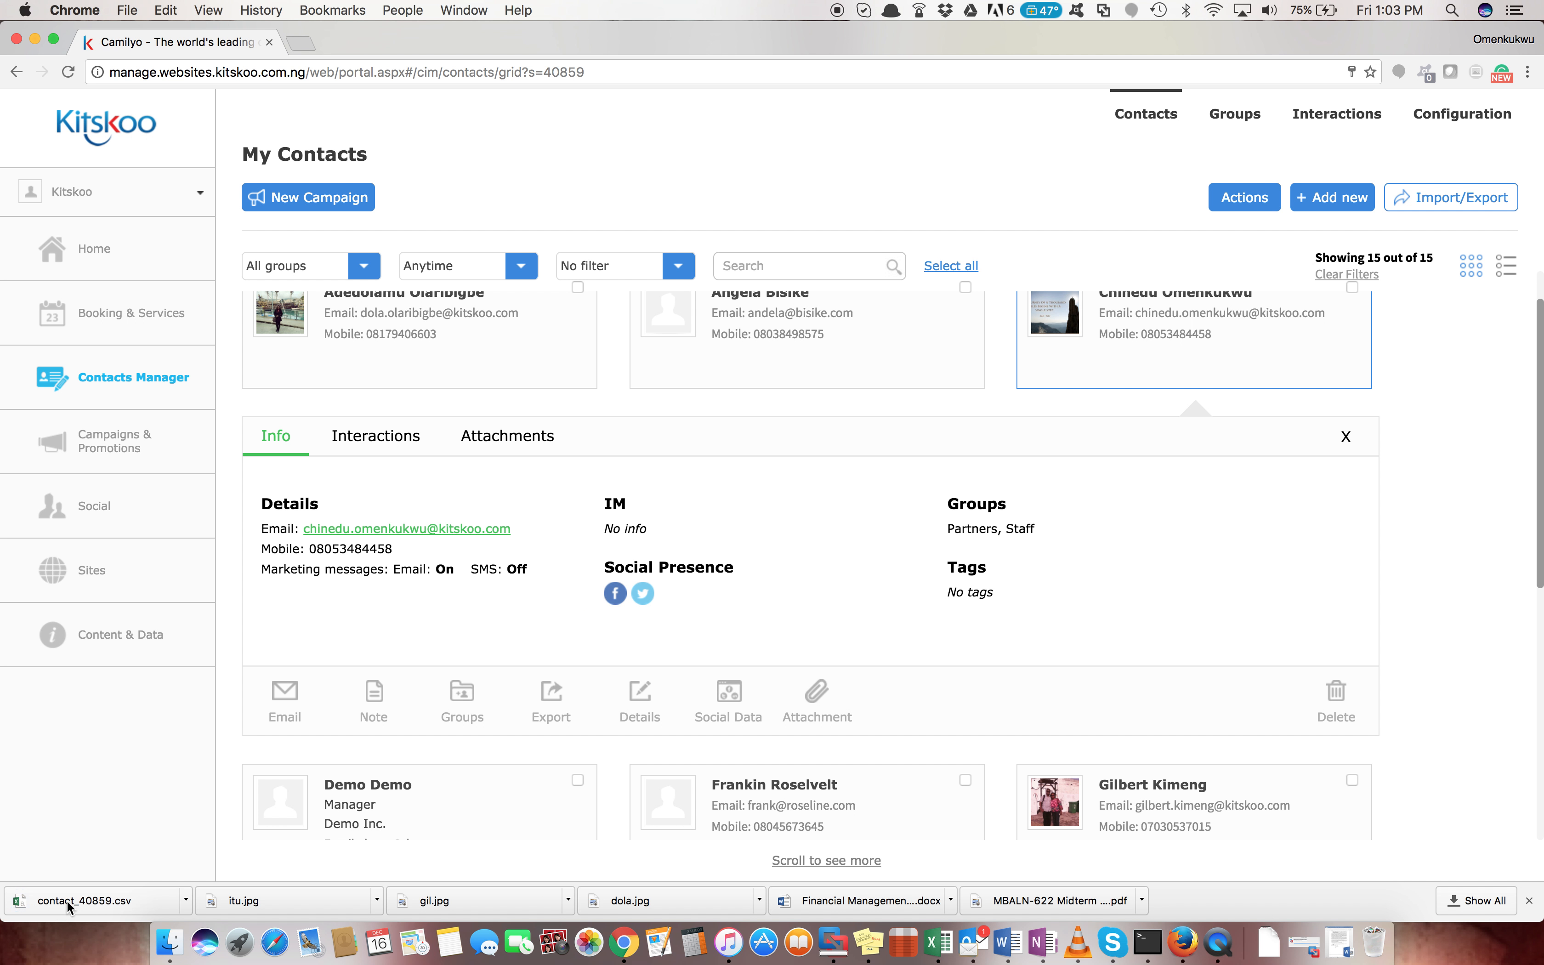
Review the contact's full edit form and save it, keeping Partners, Staff and email marketing
{"action": "left_click", "coordinate": [1530, 900]}
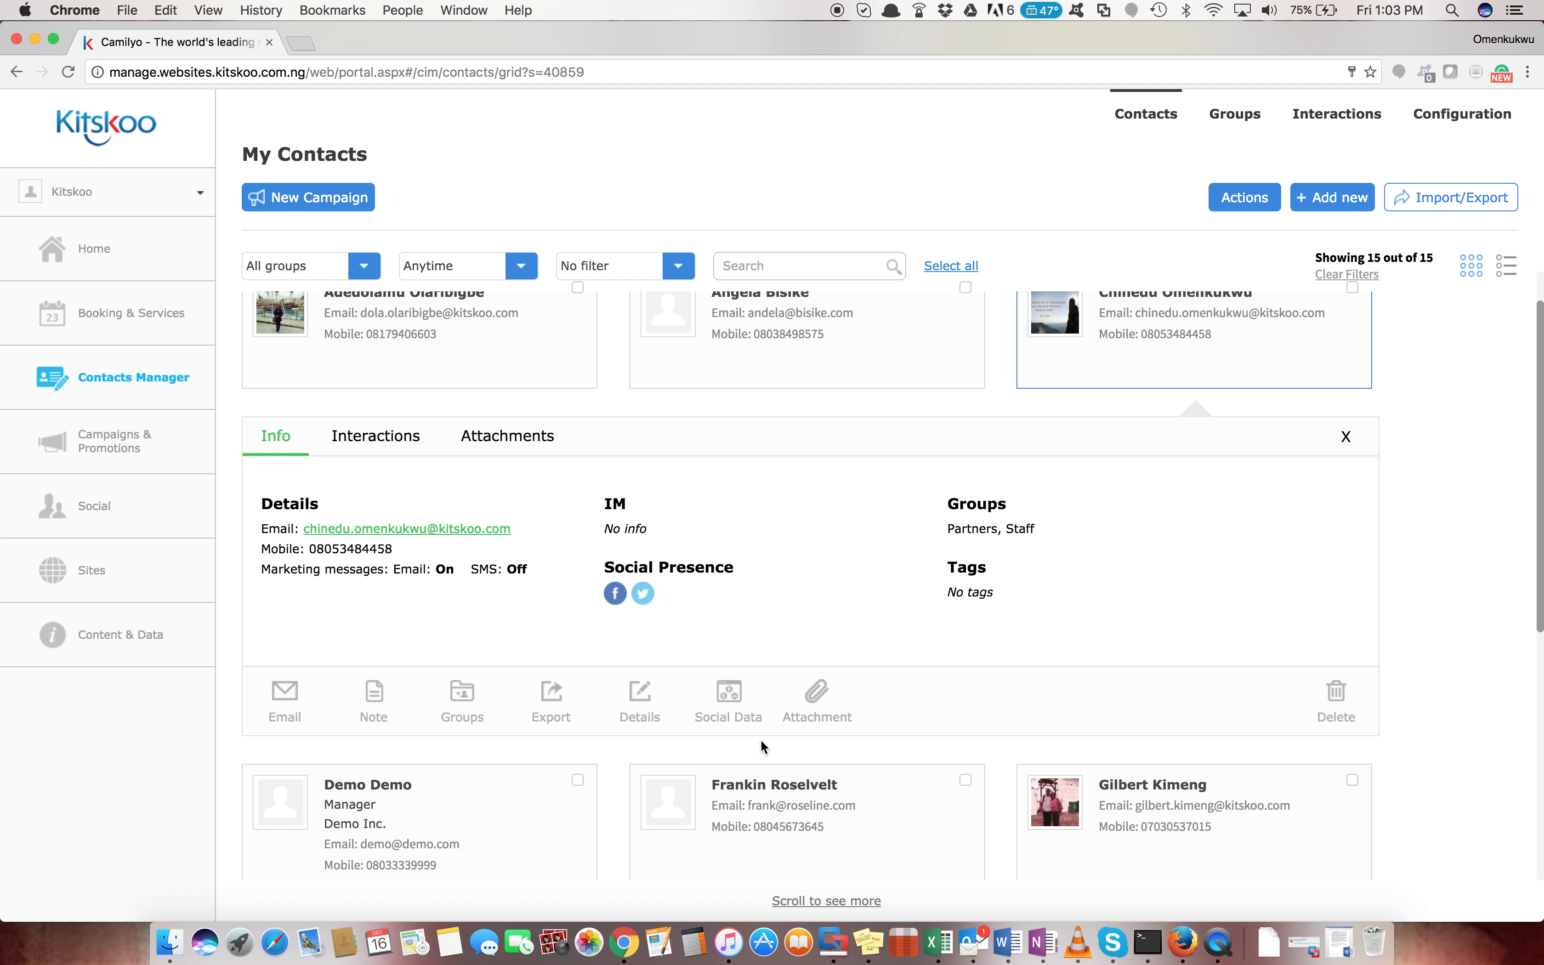
{"action": "left_click", "coordinate": [641, 702]}
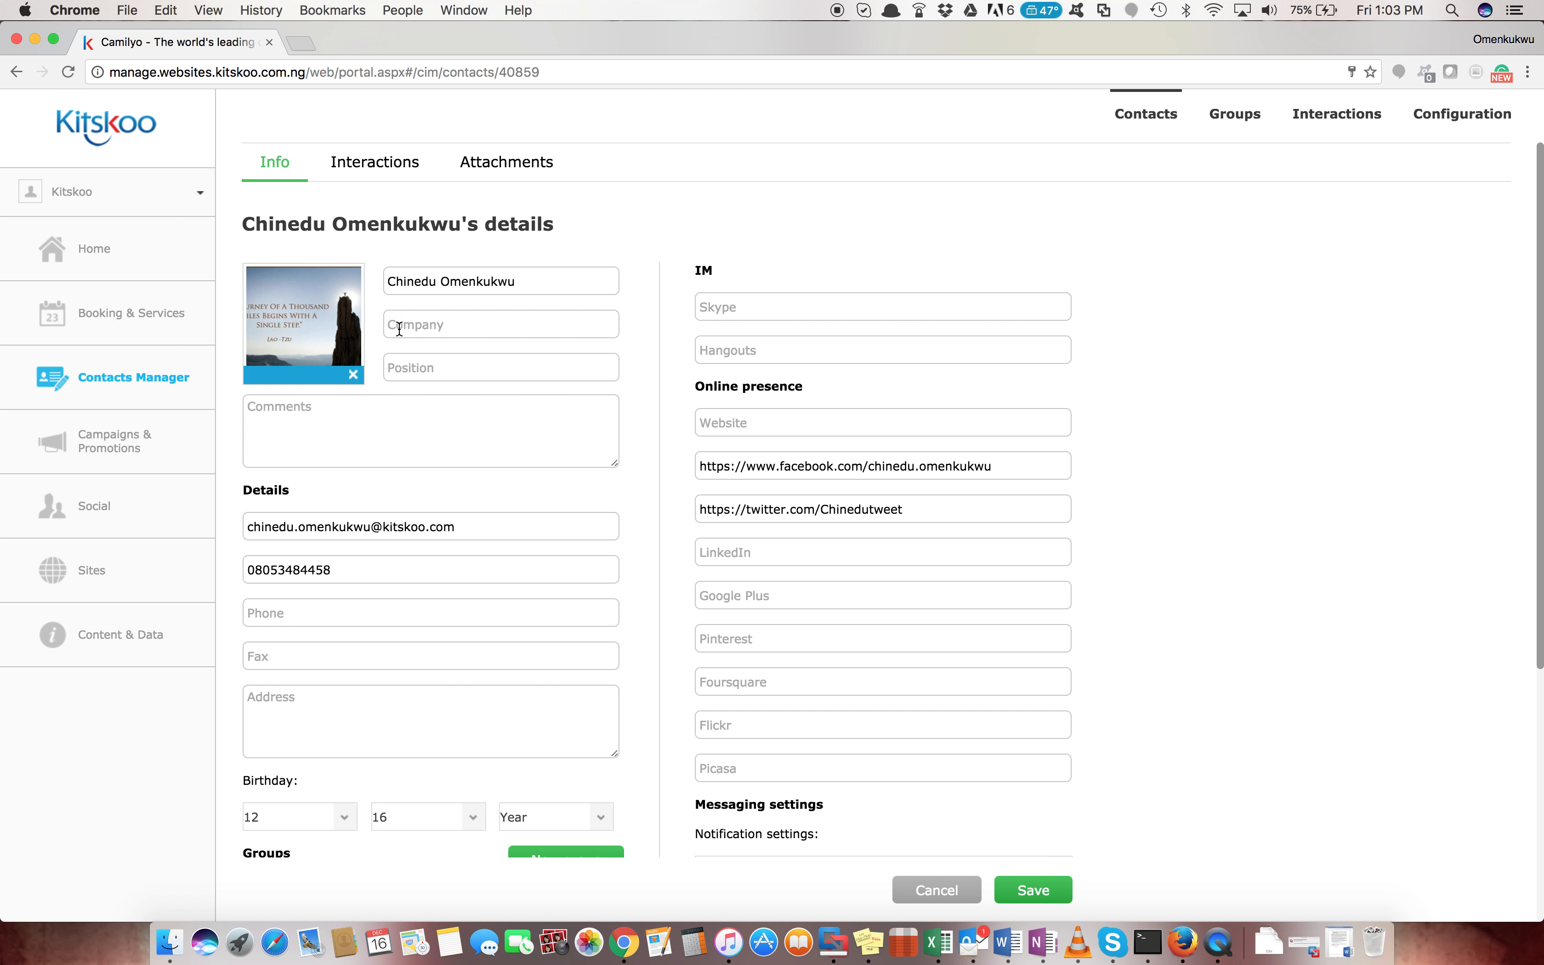
{"action": "scroll", "coordinate": [486, 445], "scroll_direction": "down", "scroll_amount": 5}
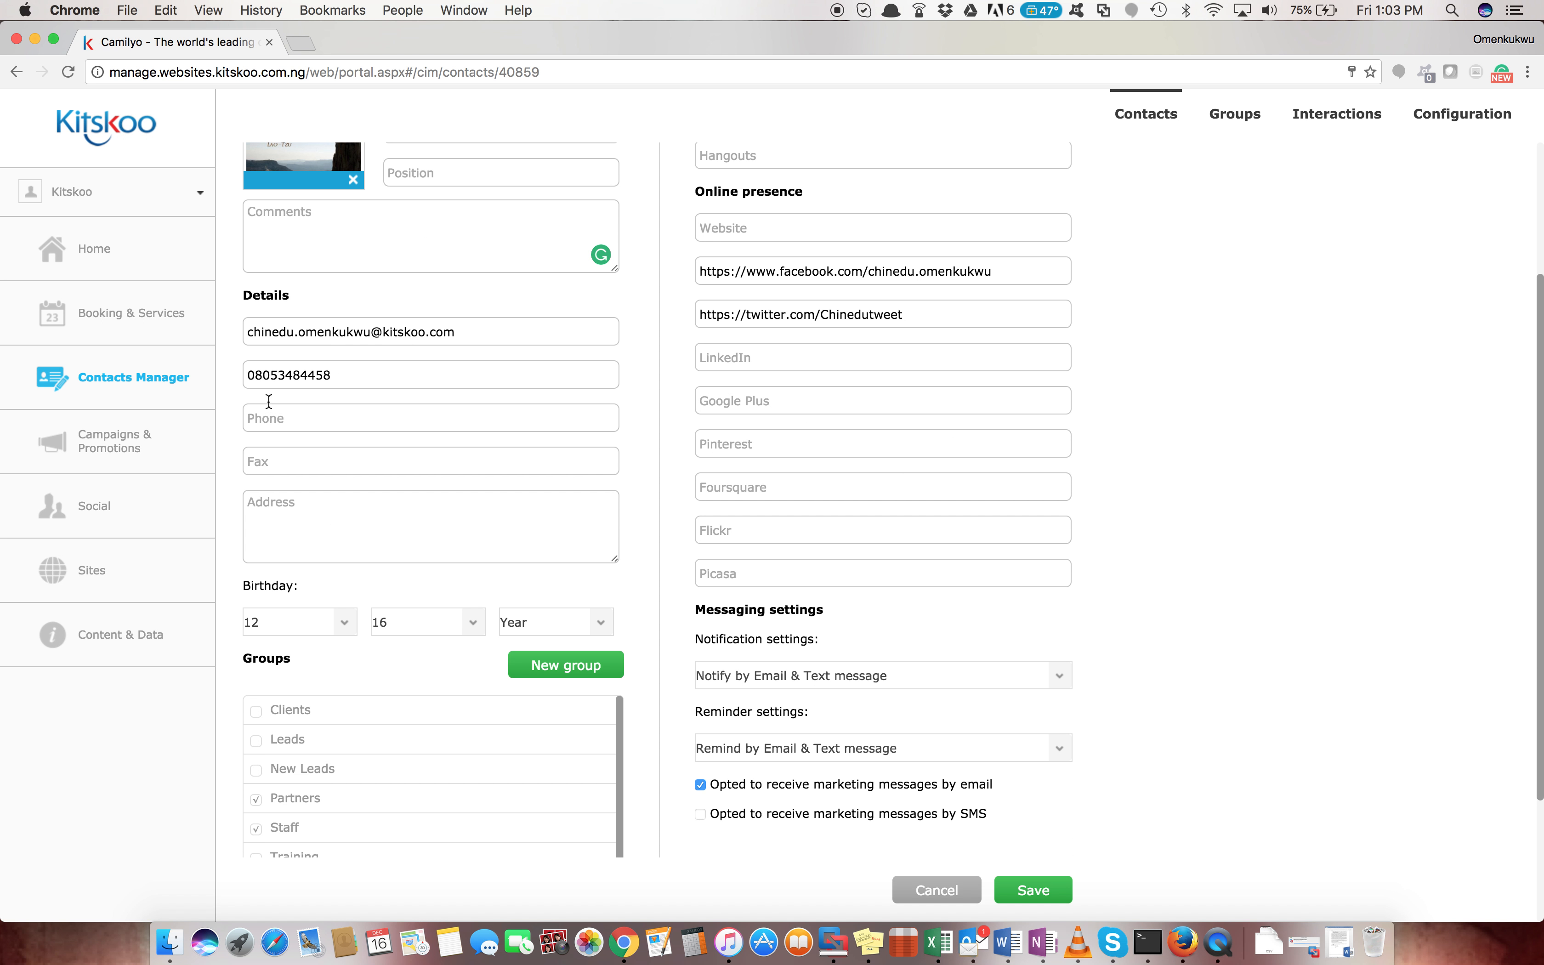
{"action": "scroll", "coordinate": [382, 534], "scroll_direction": "down", "scroll_amount": 3}
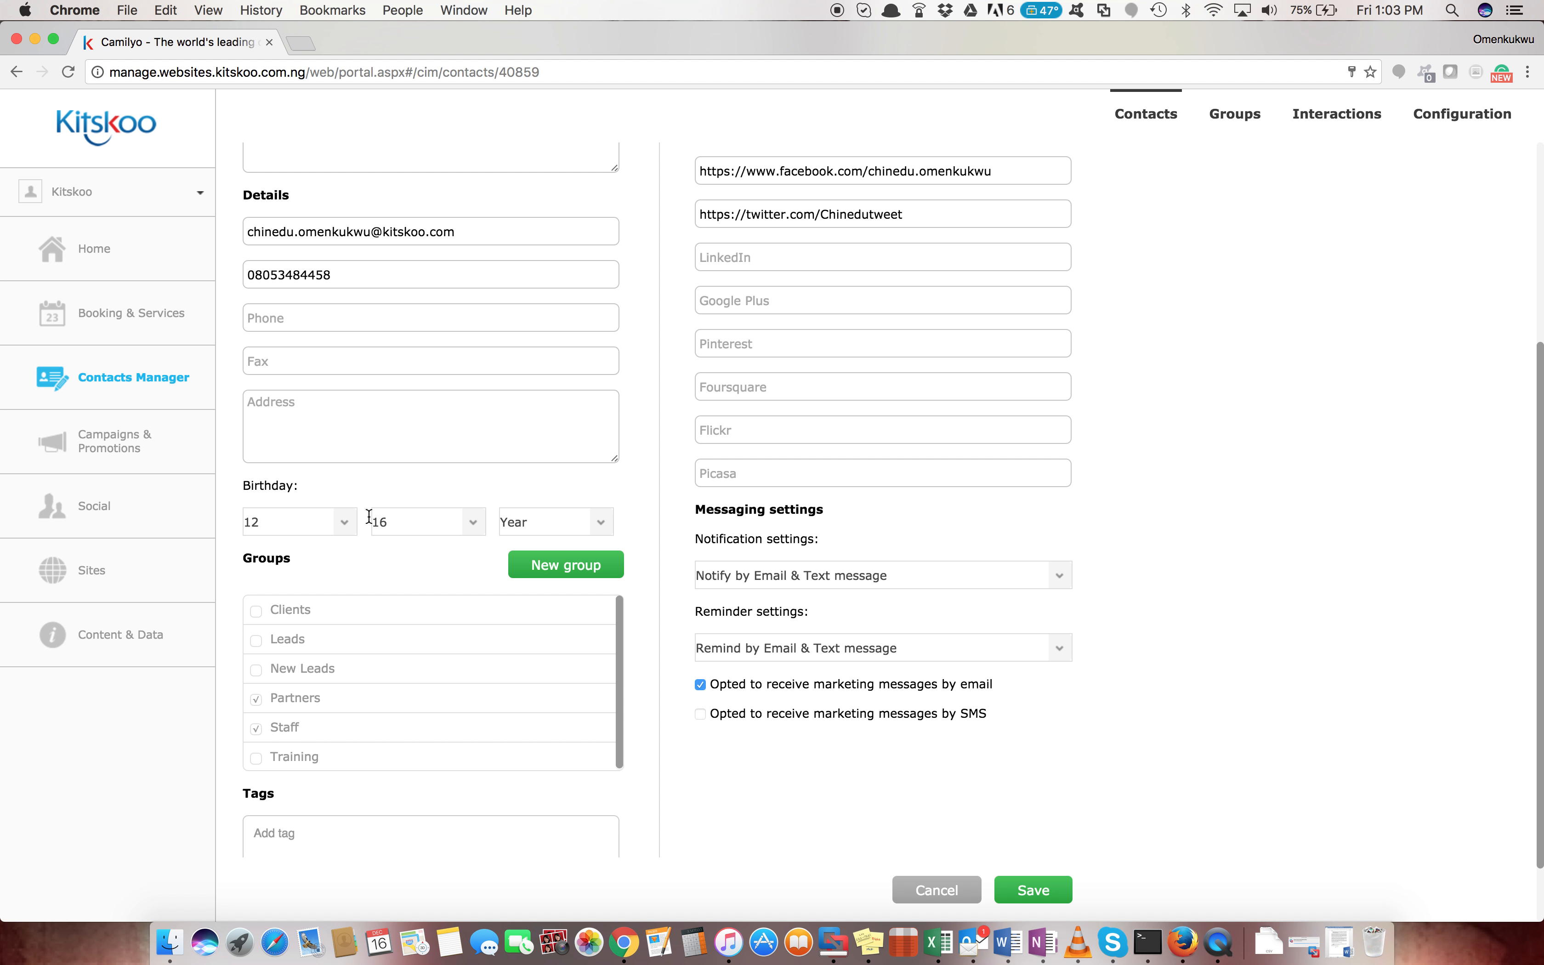
{"action": "scroll", "coordinate": [447, 600], "scroll_direction": "down", "scroll_amount": 2}
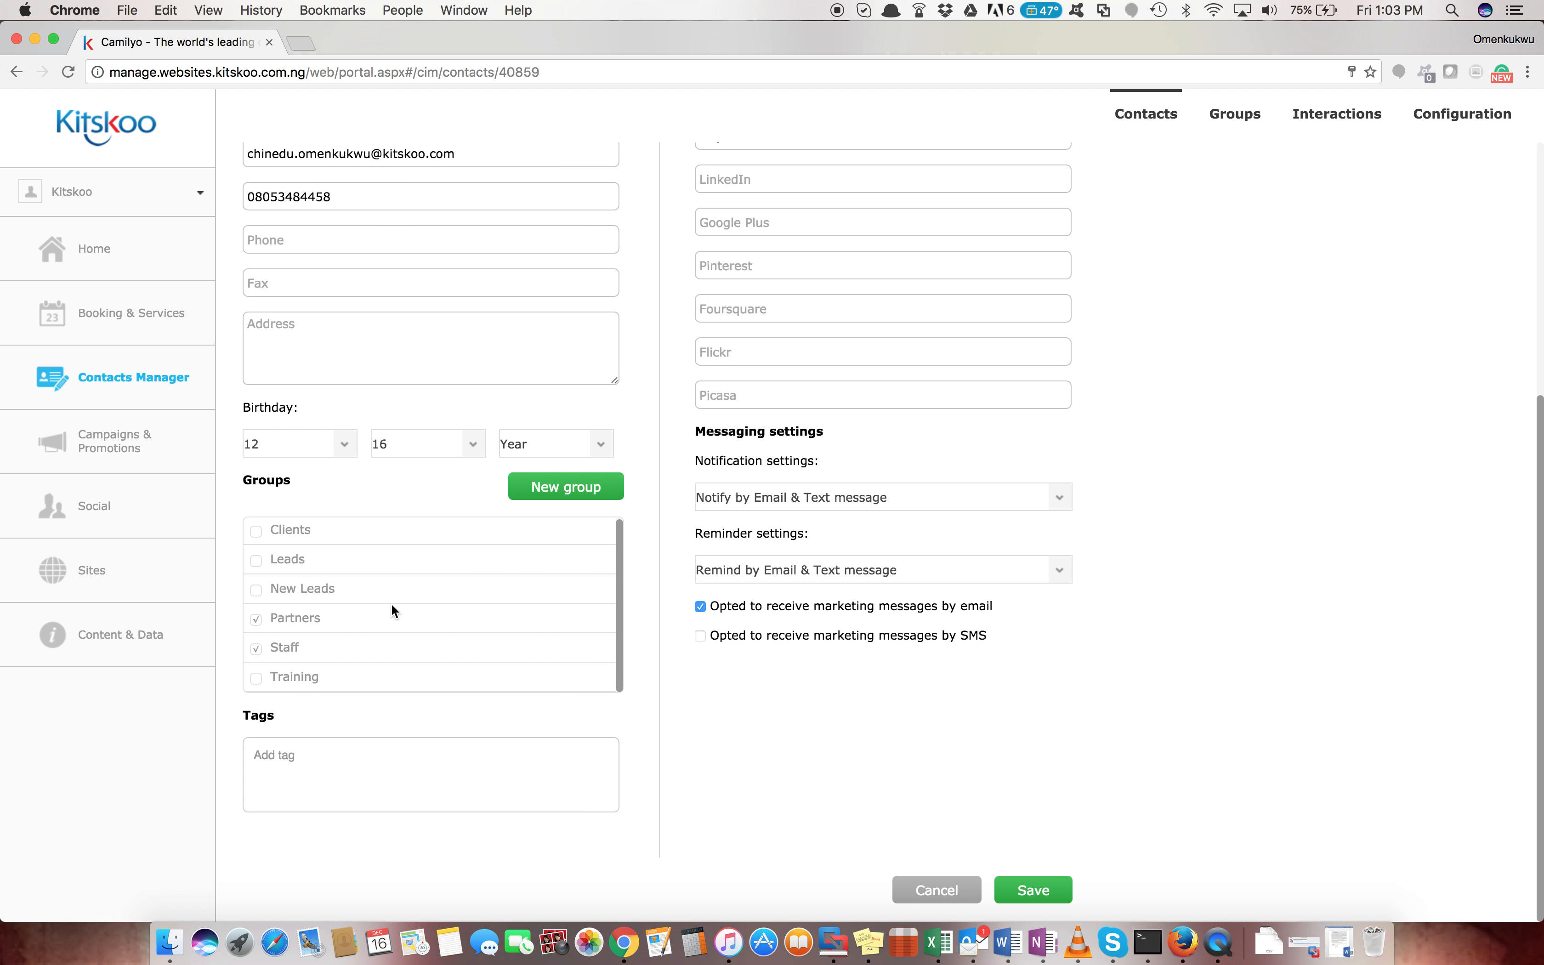
{"action": "scroll", "coordinate": [665, 452], "scroll_direction": "up", "scroll_amount": 10}
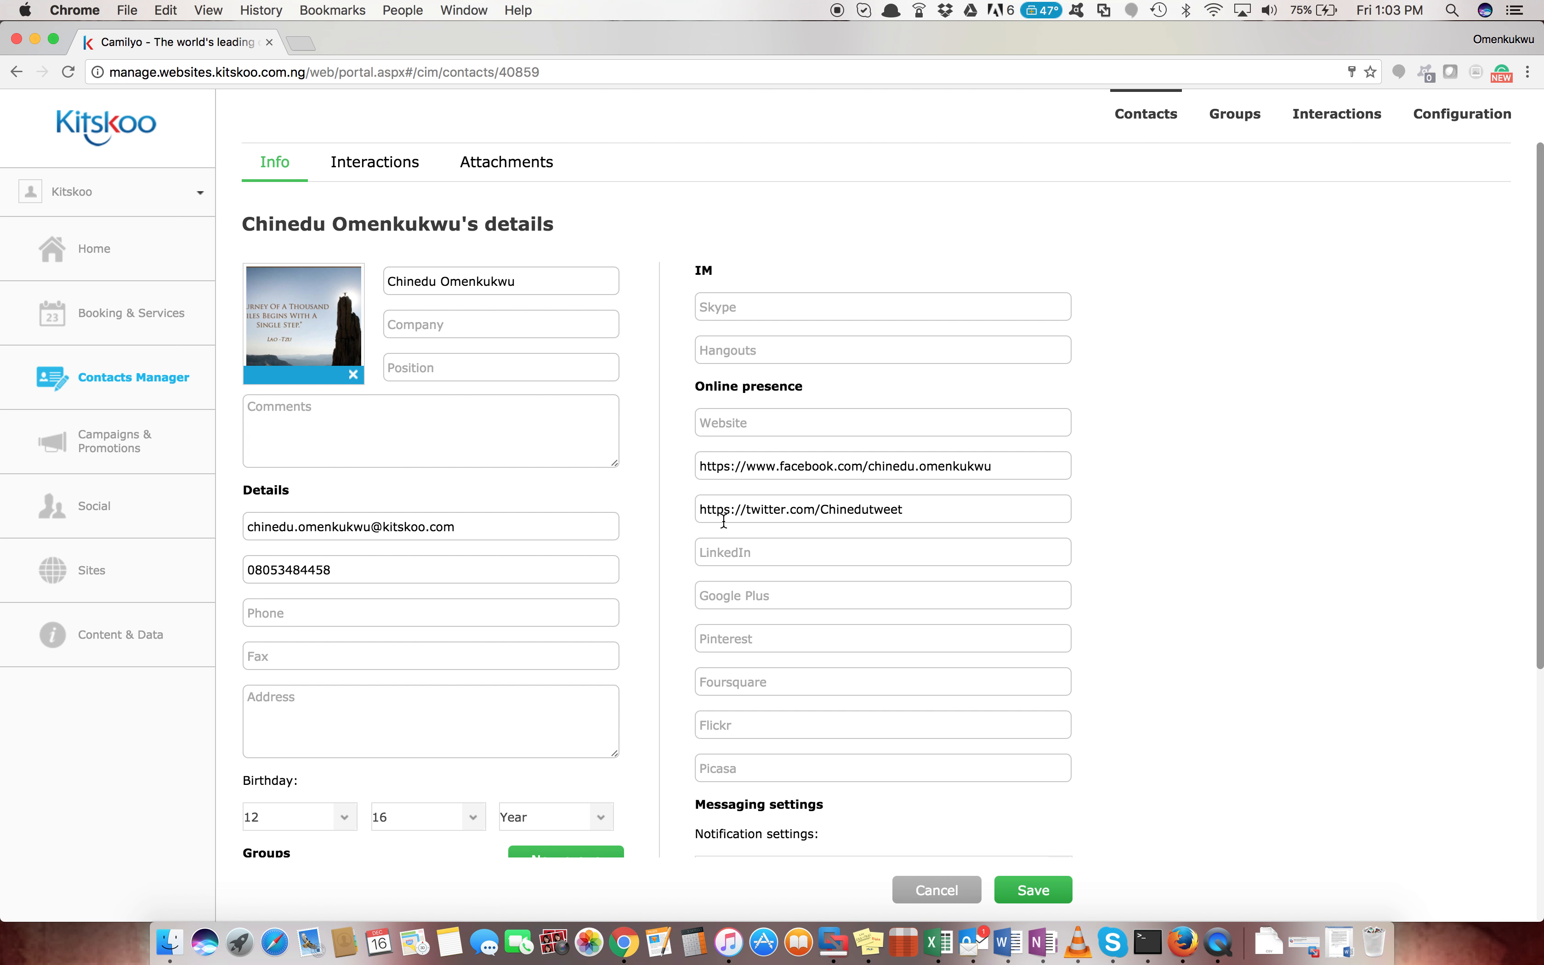
{"action": "left_click", "coordinate": [1035, 892]}
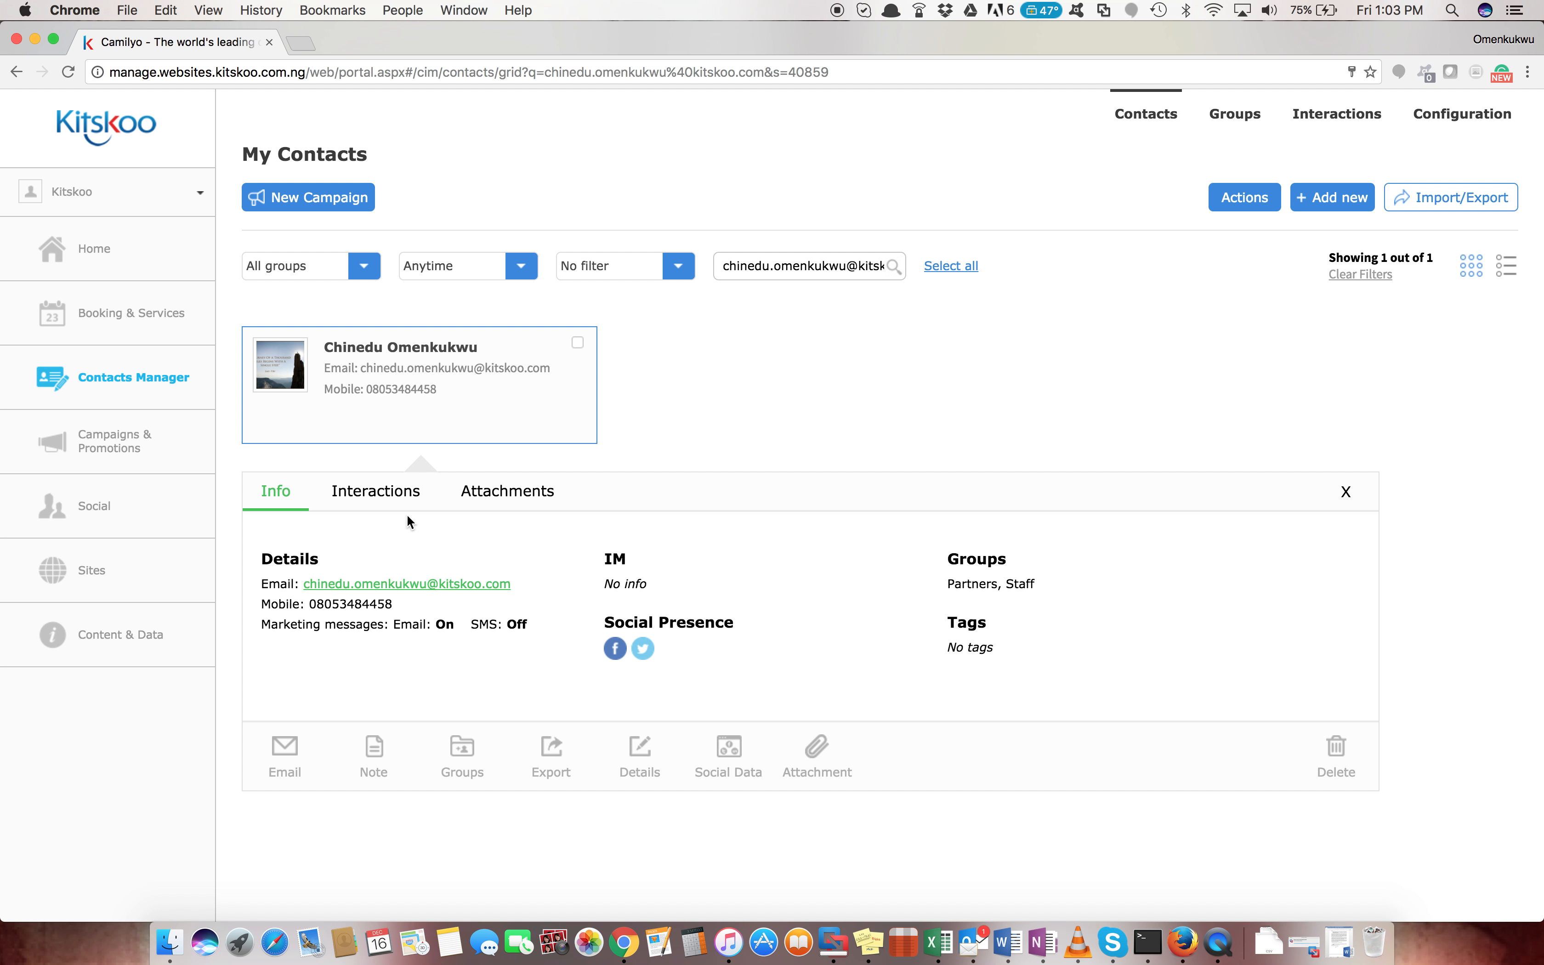
Open the contact's Interactions and view each entry: call, sent email, meeting and tracked items
{"action": "left_click", "coordinate": [383, 503]}
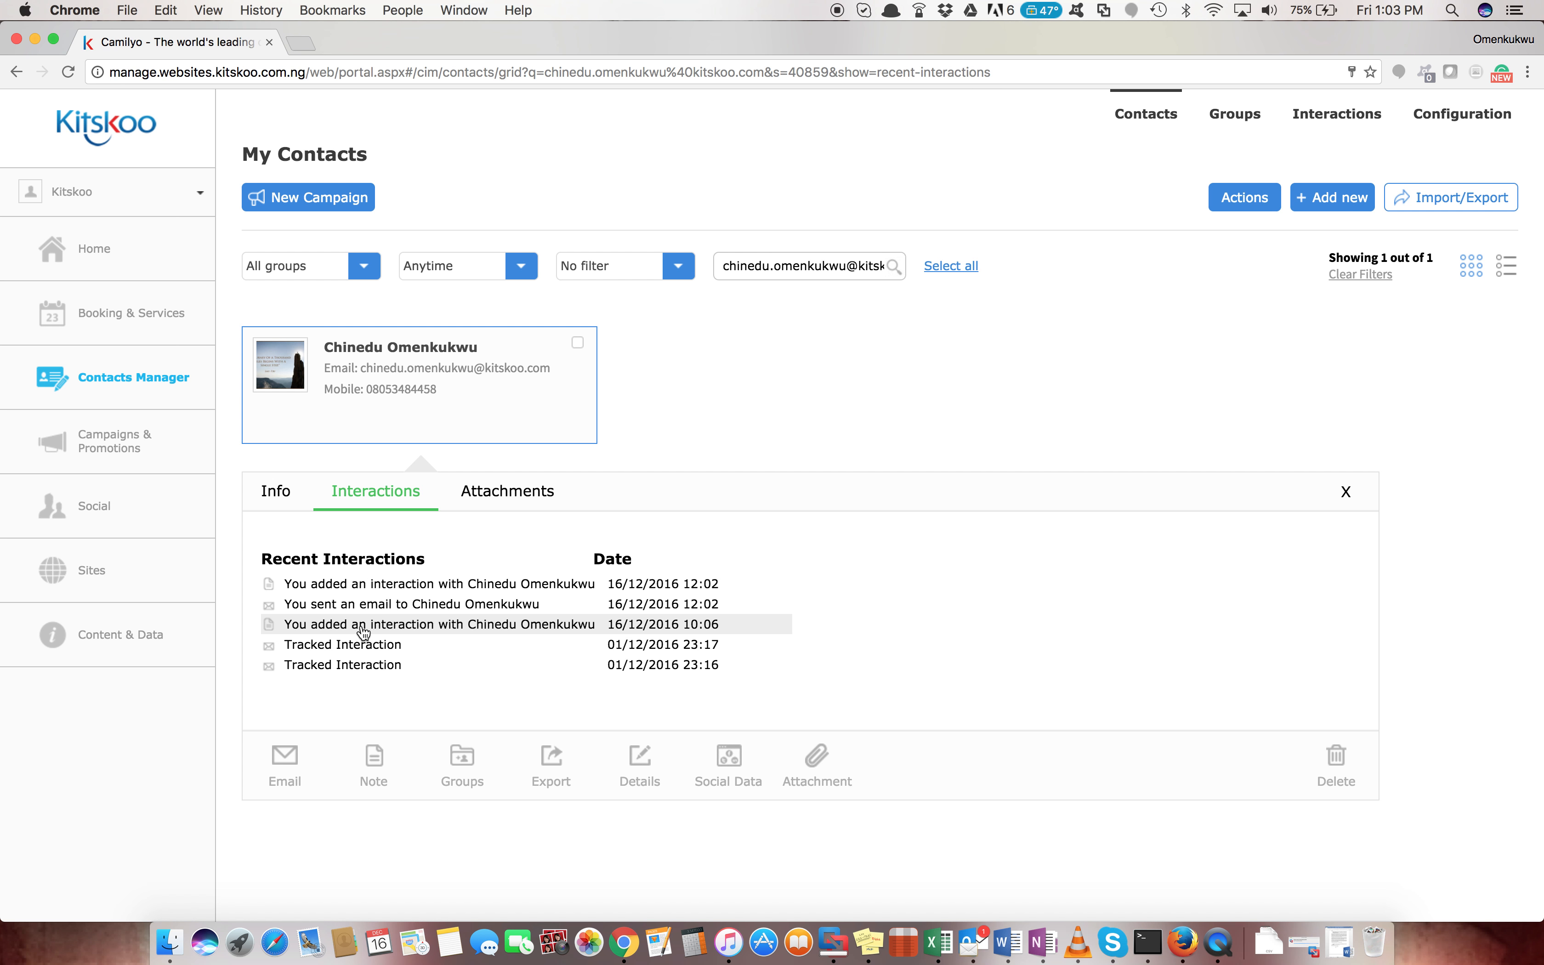
{"action": "left_click", "coordinate": [392, 630]}
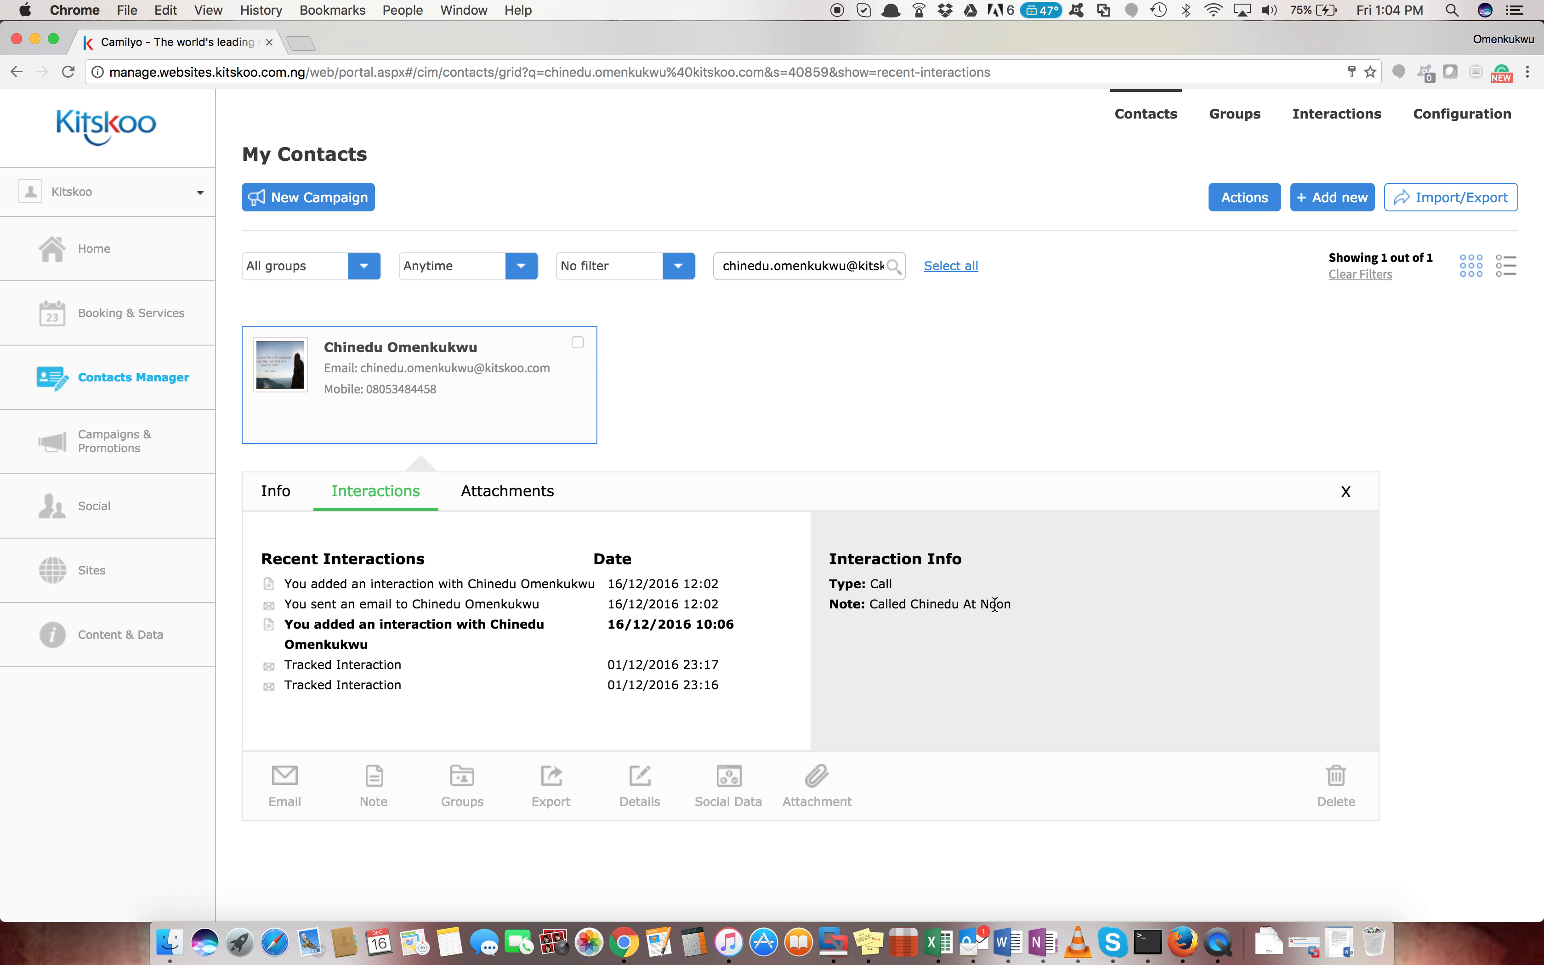
{"action": "left_click", "coordinate": [466, 603]}
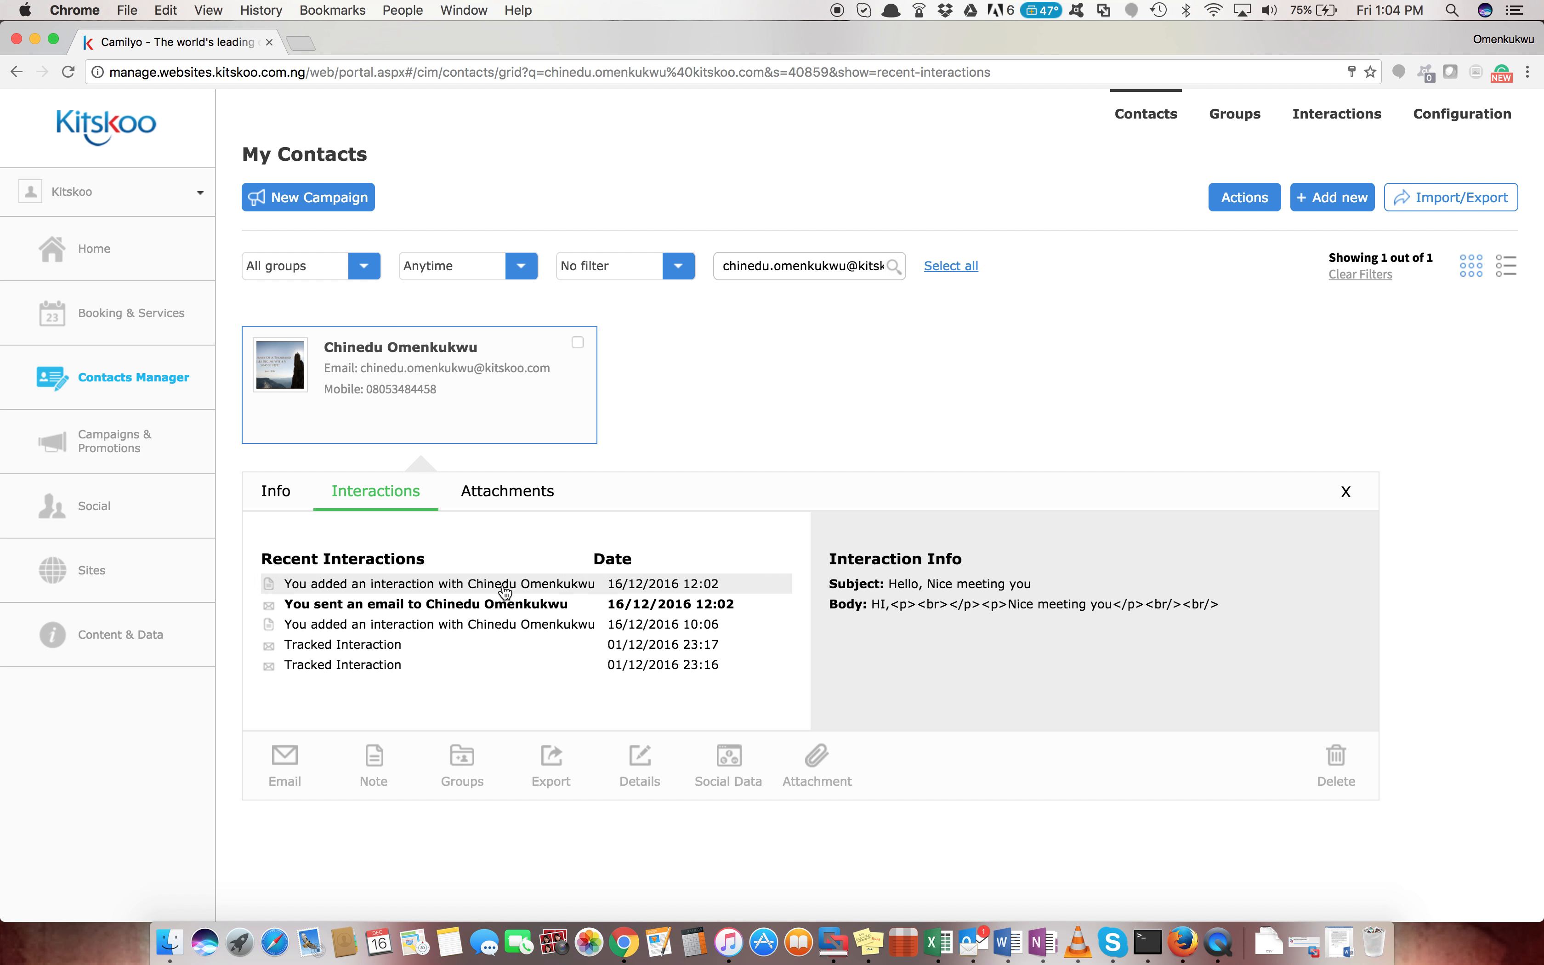
{"action": "left_click", "coordinate": [480, 593]}
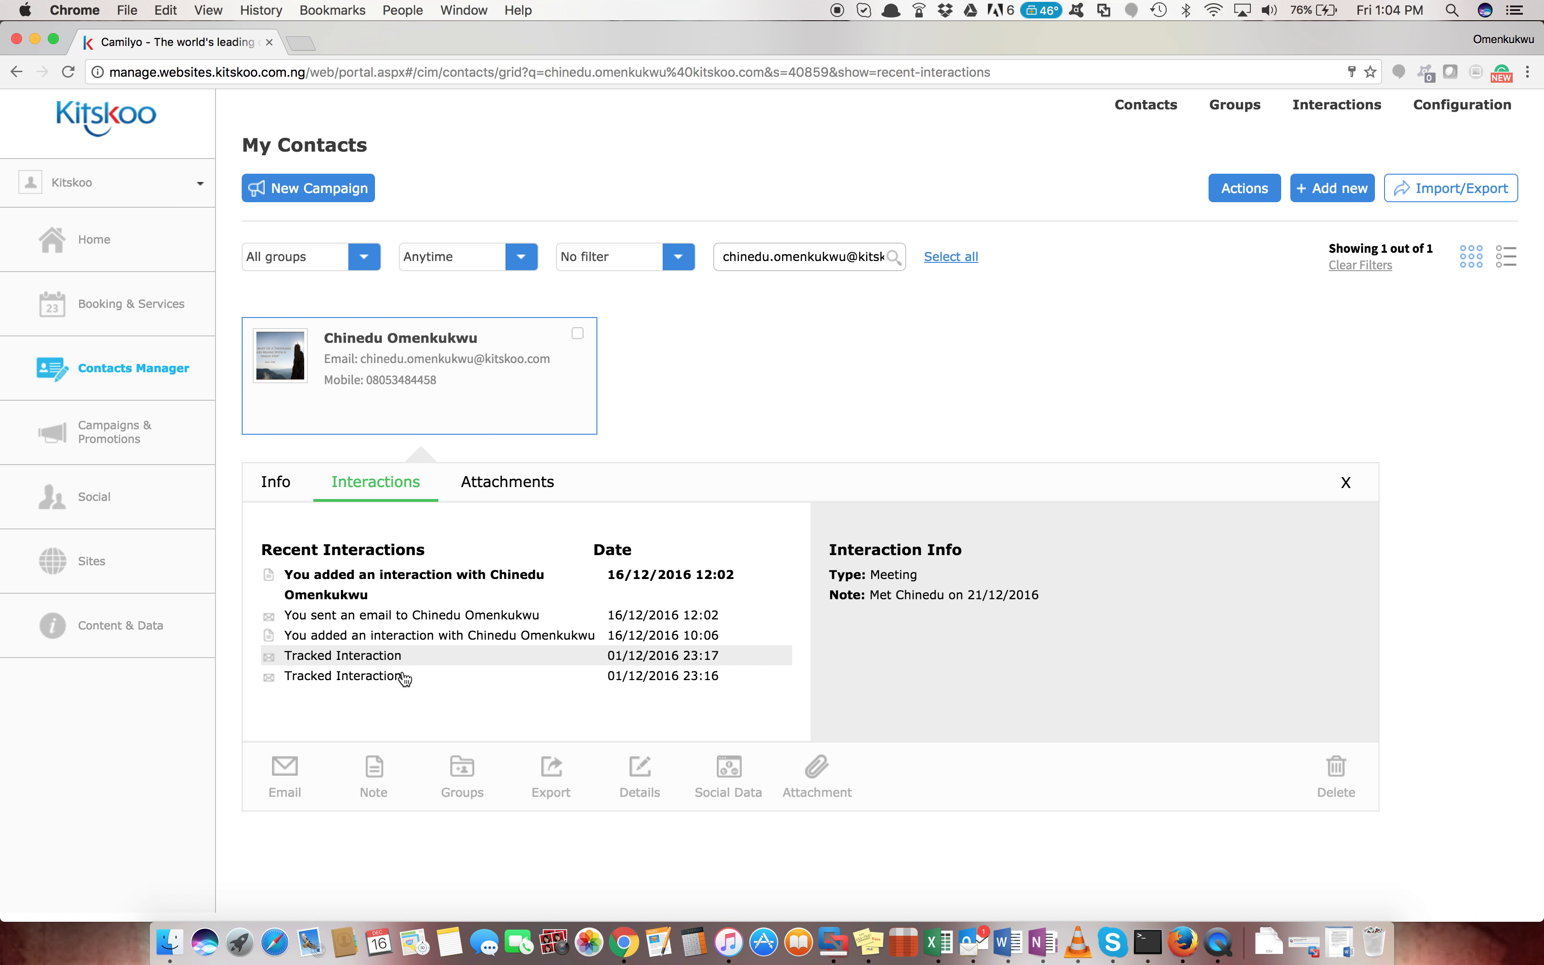
{"action": "left_click", "coordinate": [354, 684]}
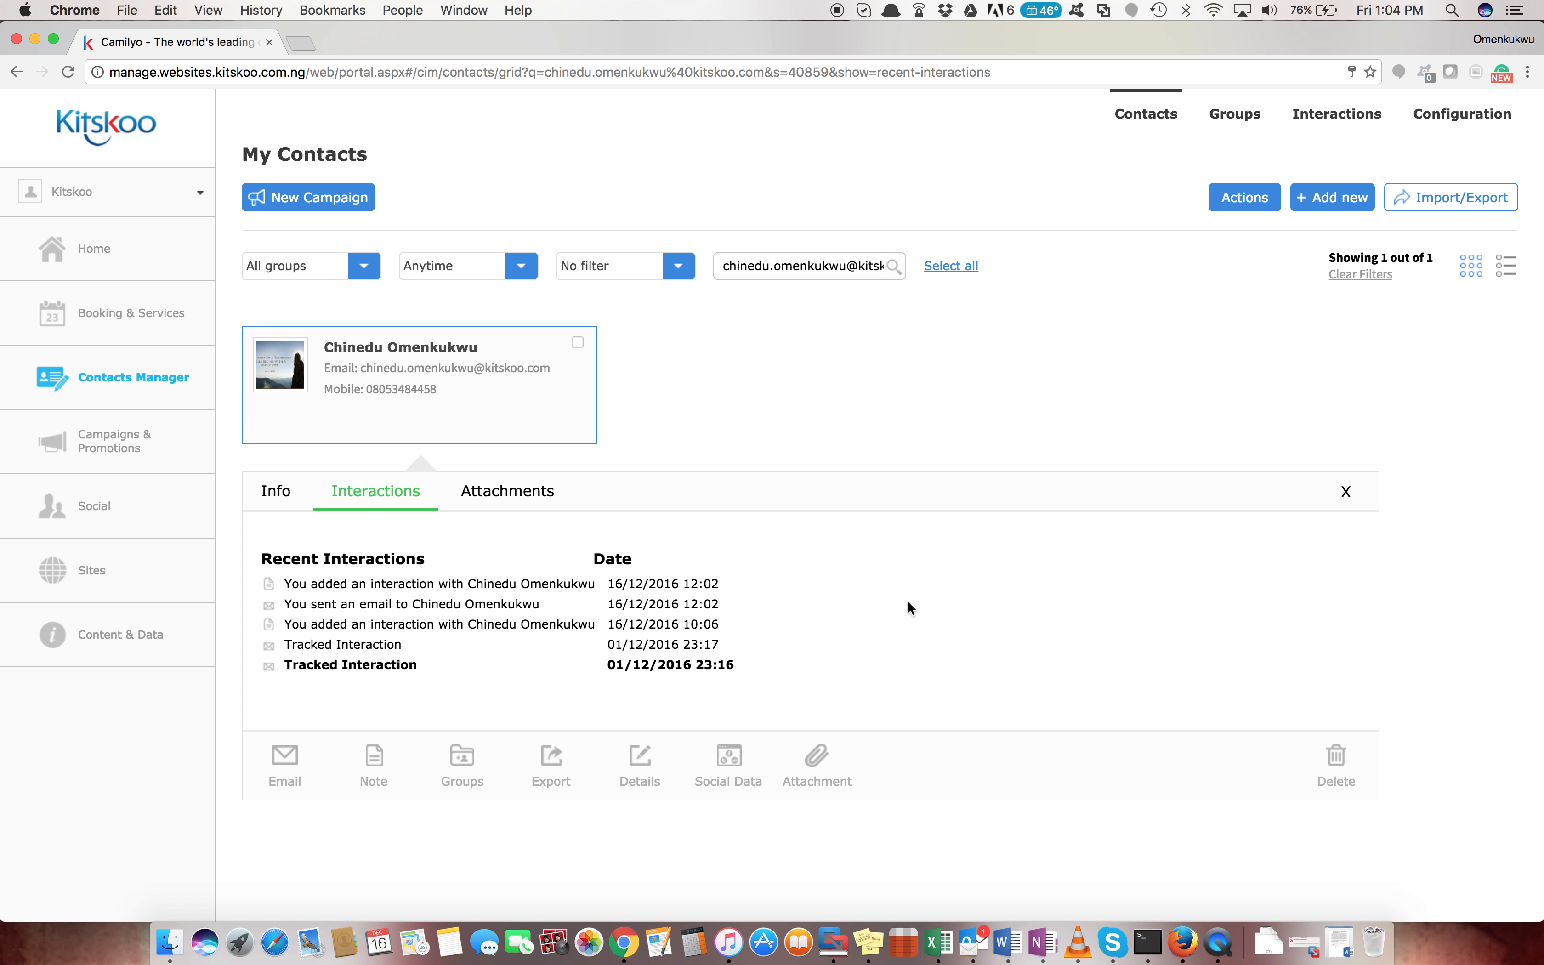
{"action": "left_click", "coordinate": [369, 647]}
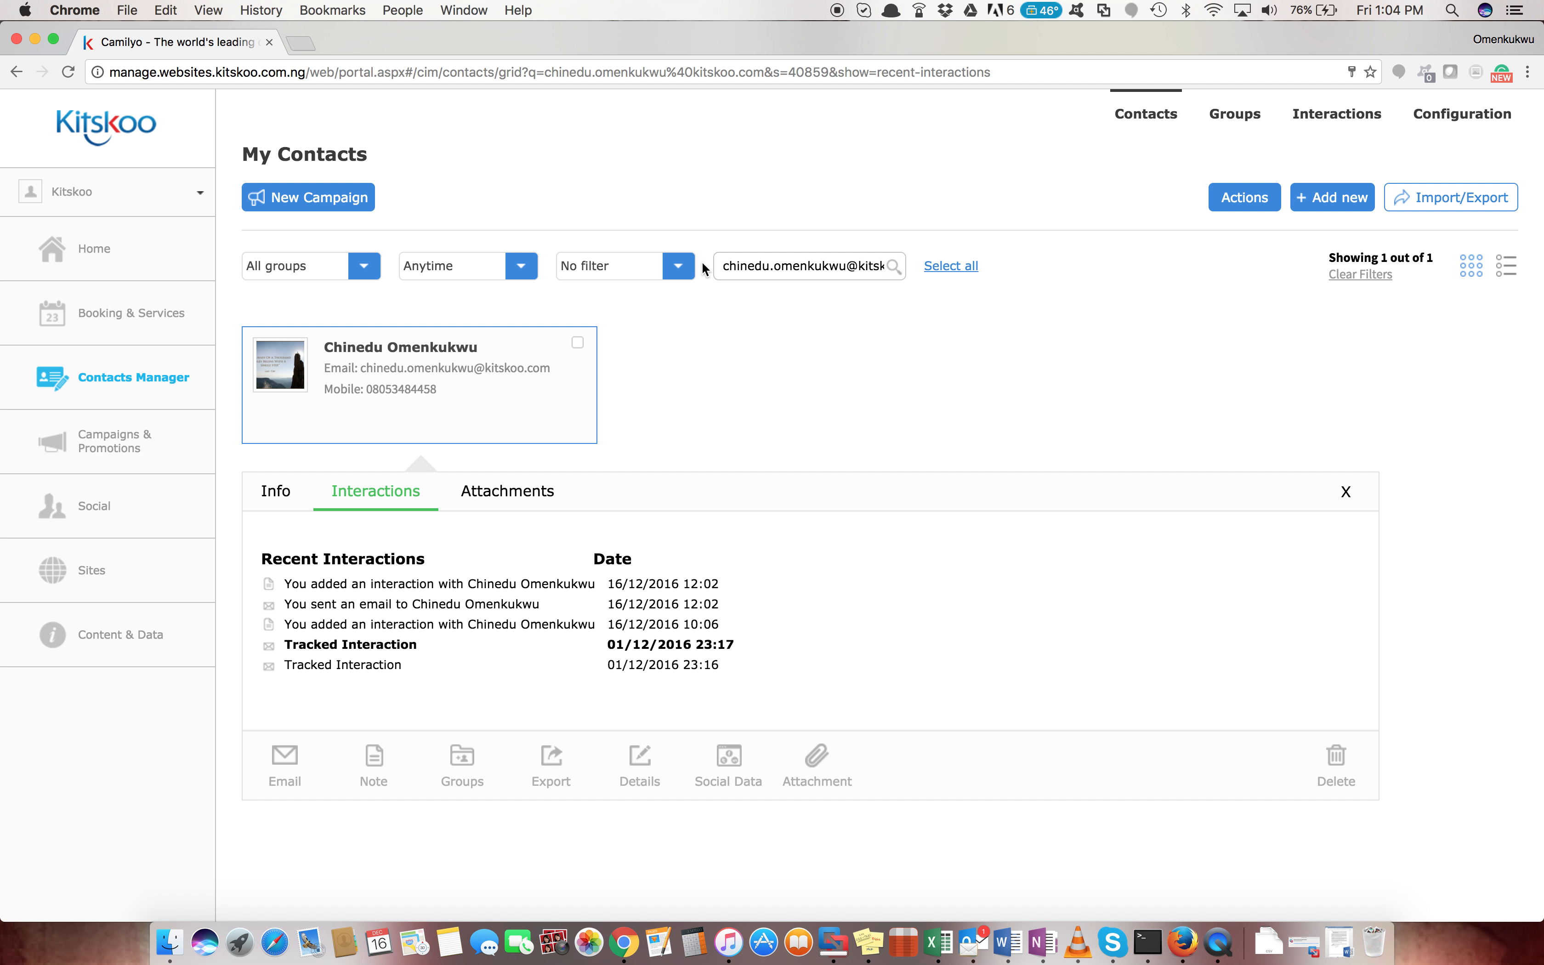
Clear the contact search filter to list all 15 contacts and close the interactions panel
{"action": "left_click", "coordinate": [160, 382]}
{"action": "left_click", "coordinate": [1369, 279]}
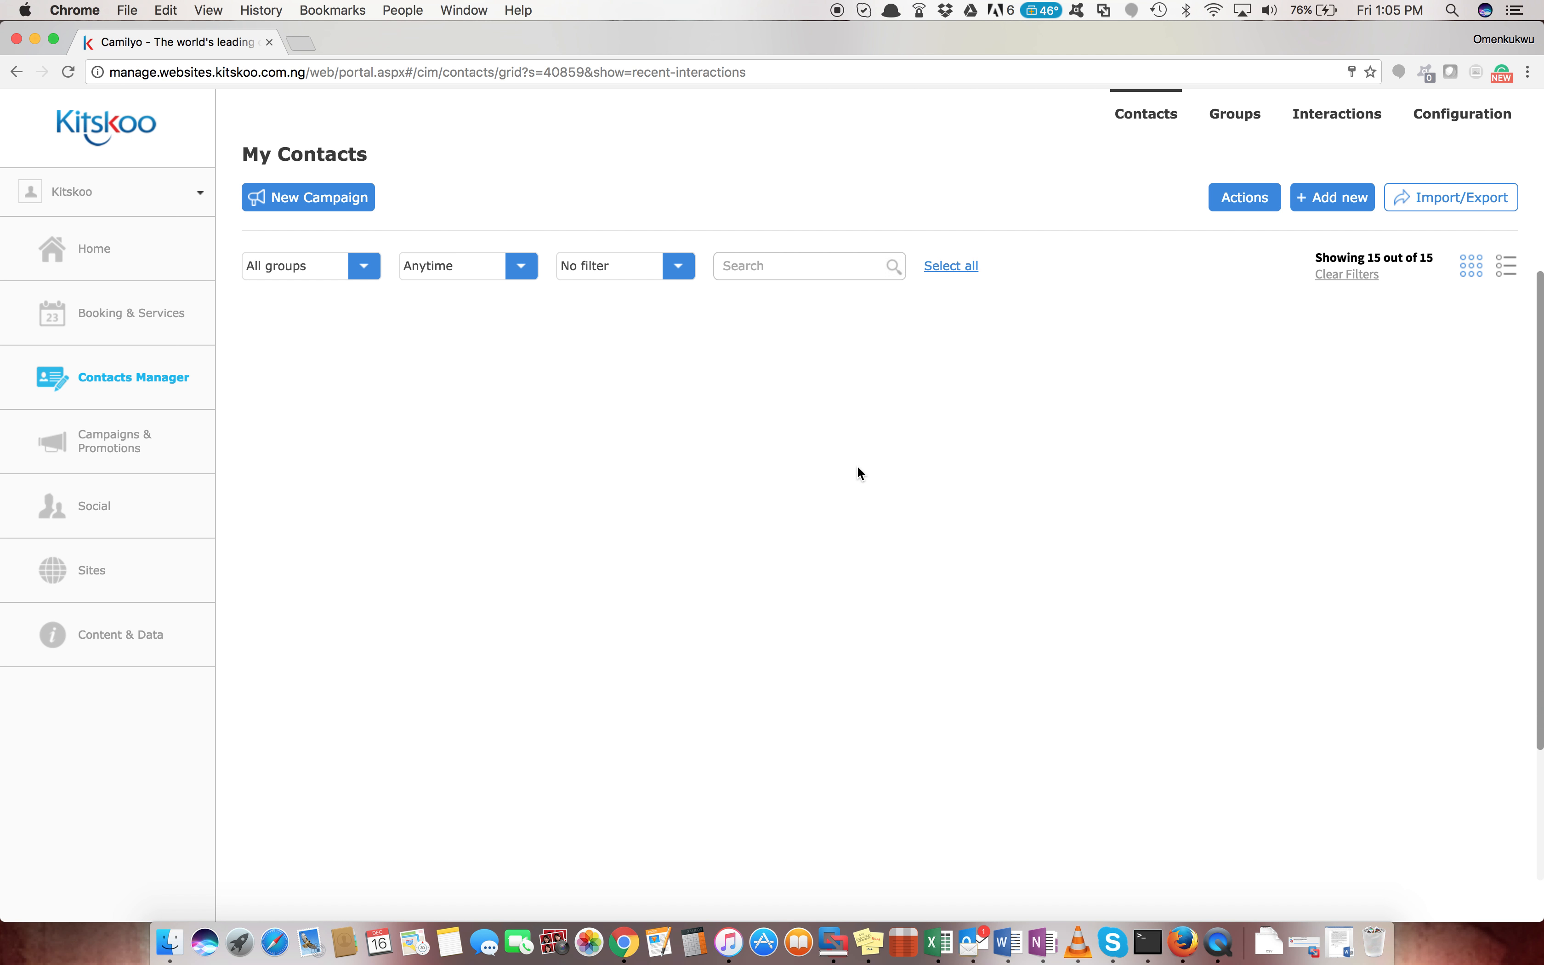
{"action": "scroll", "coordinate": [823, 547], "scroll_direction": "up", "scroll_amount": 2}
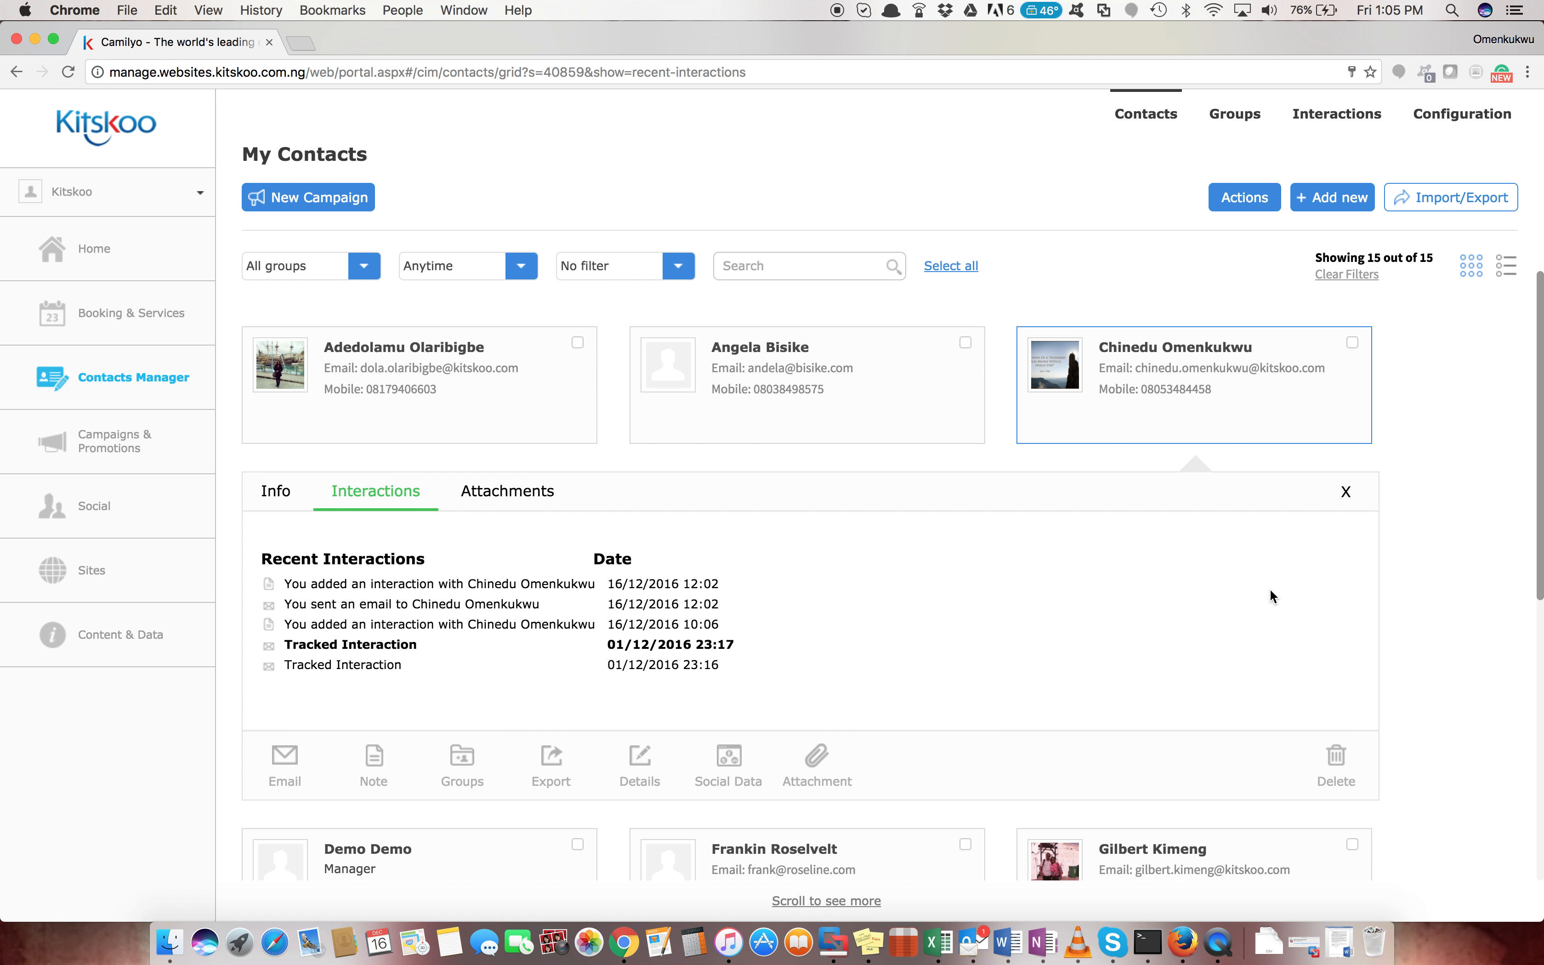
{"action": "left_click", "coordinate": [1345, 497]}
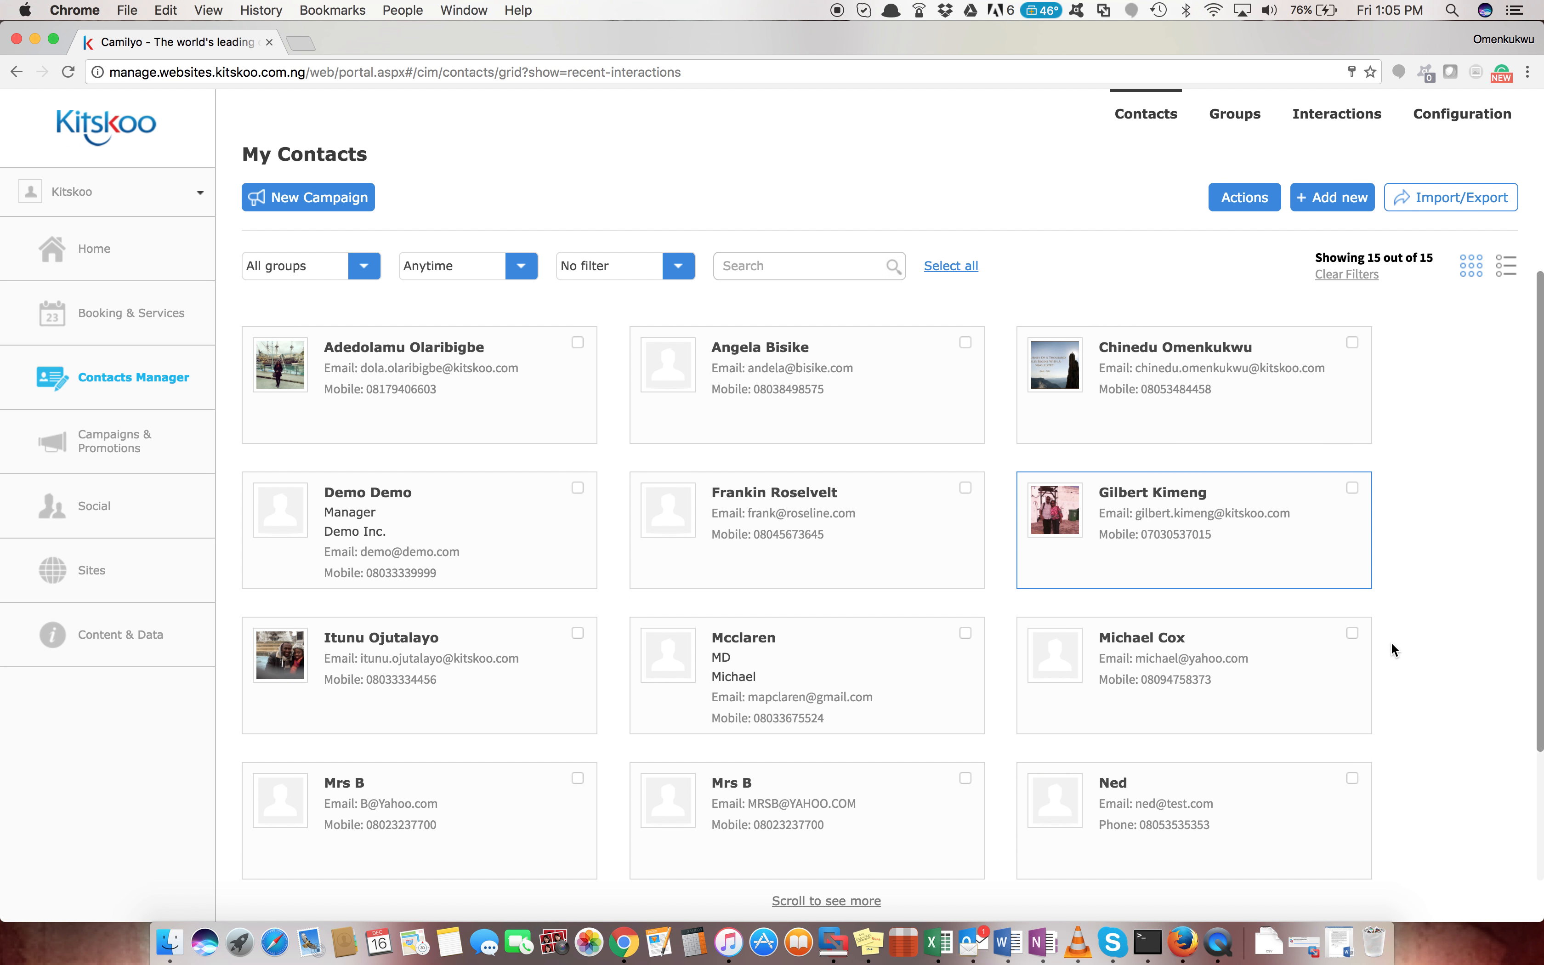
{"action": "scroll", "coordinate": [1393, 652], "scroll_direction": "down", "scroll_amount": 1}
{"action": "scroll", "coordinate": [1393, 652], "scroll_direction": "down", "scroll_amount": 3}
{"action": "scroll", "coordinate": [1393, 652], "scroll_direction": "up", "scroll_amount": 5}
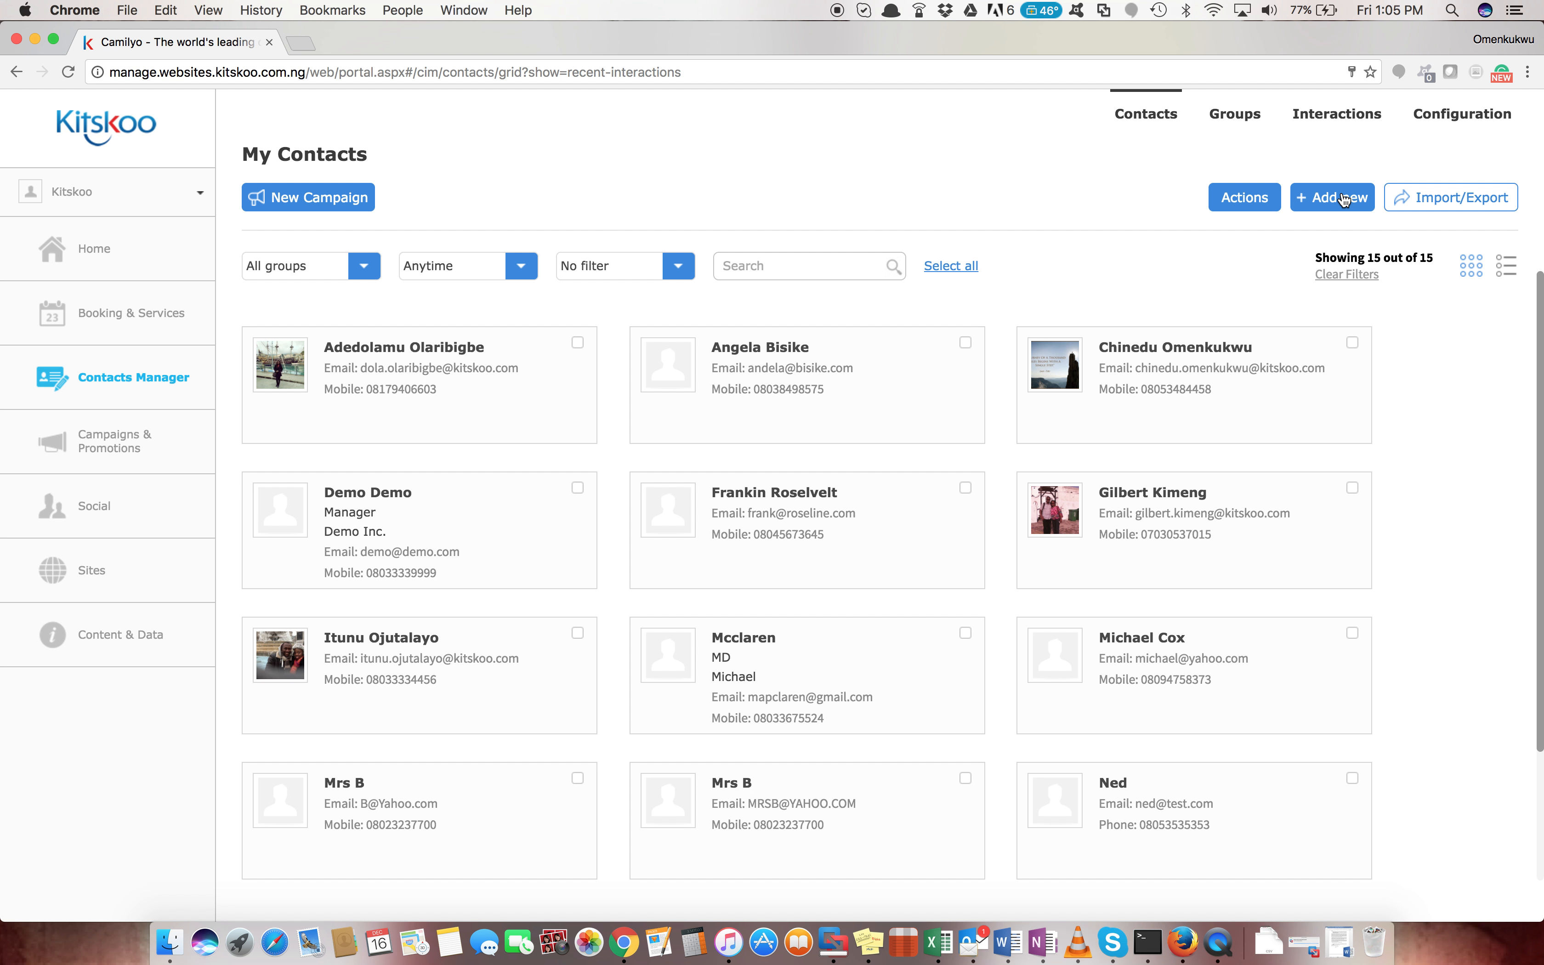
Open the Sites list and highlight the Kitskoo Store address shop.duntro.com
{"action": "left_click", "coordinate": [97, 575]}
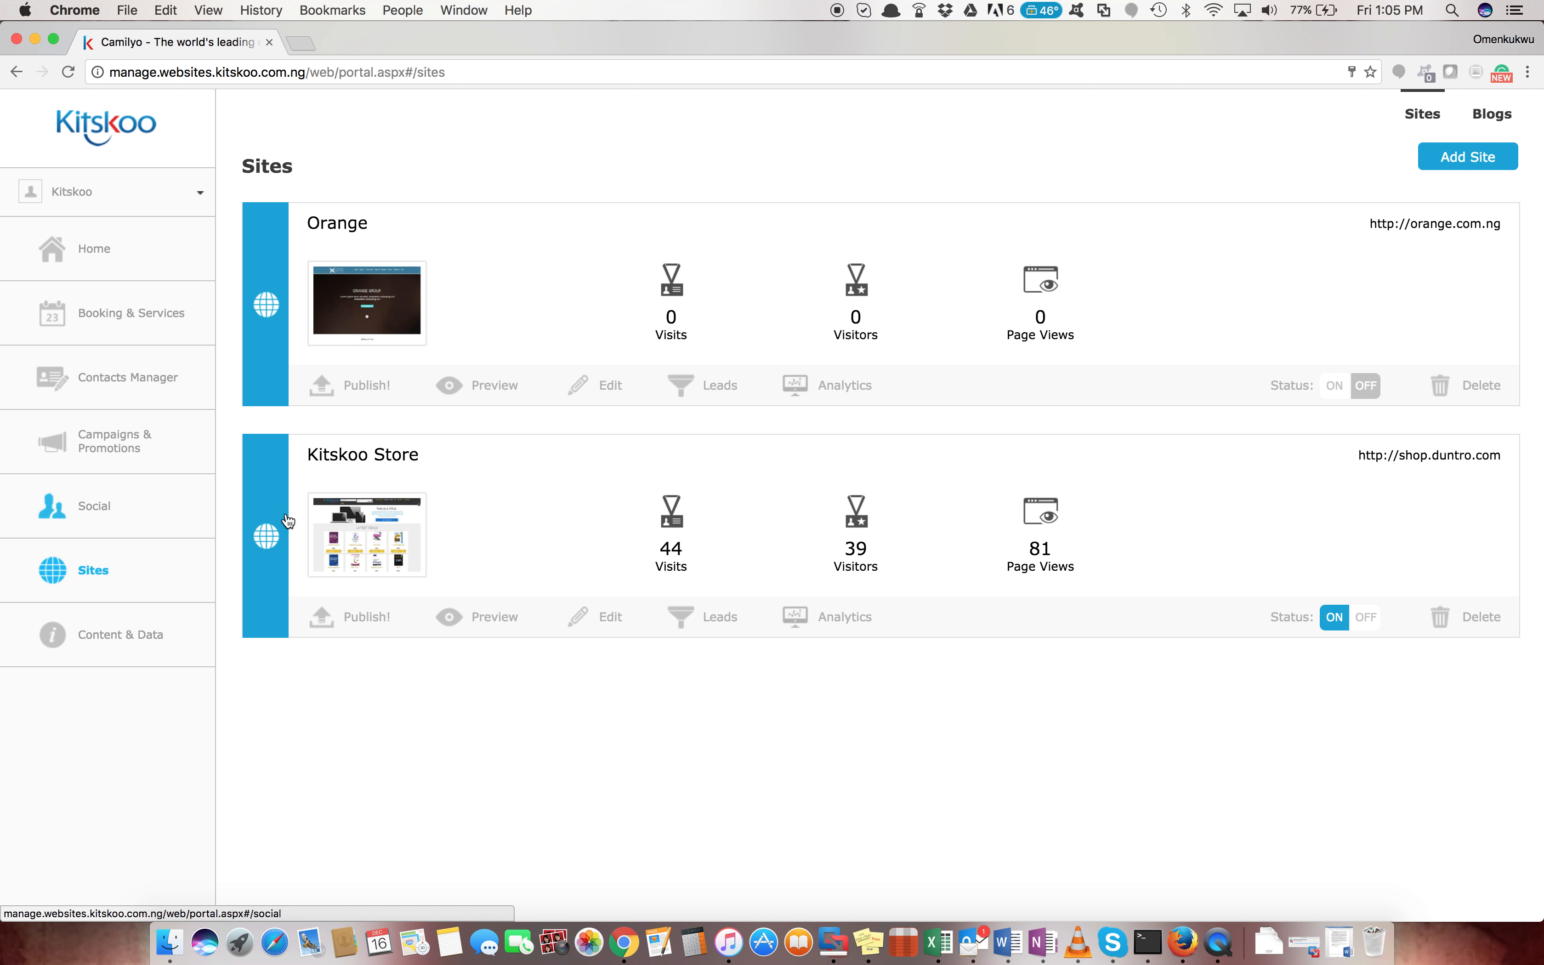
{"action": "left_click", "coordinate": [1493, 454]}
{"action": "mouse_move", "coordinate": [1494, 455]}
{"action": "left_mouse_down"}
{"action": "mouse_move", "coordinate": [1370, 454]}
{"action": "mouse_move", "coordinate": [1502, 457]}
{"action": "left_mouse_up"}
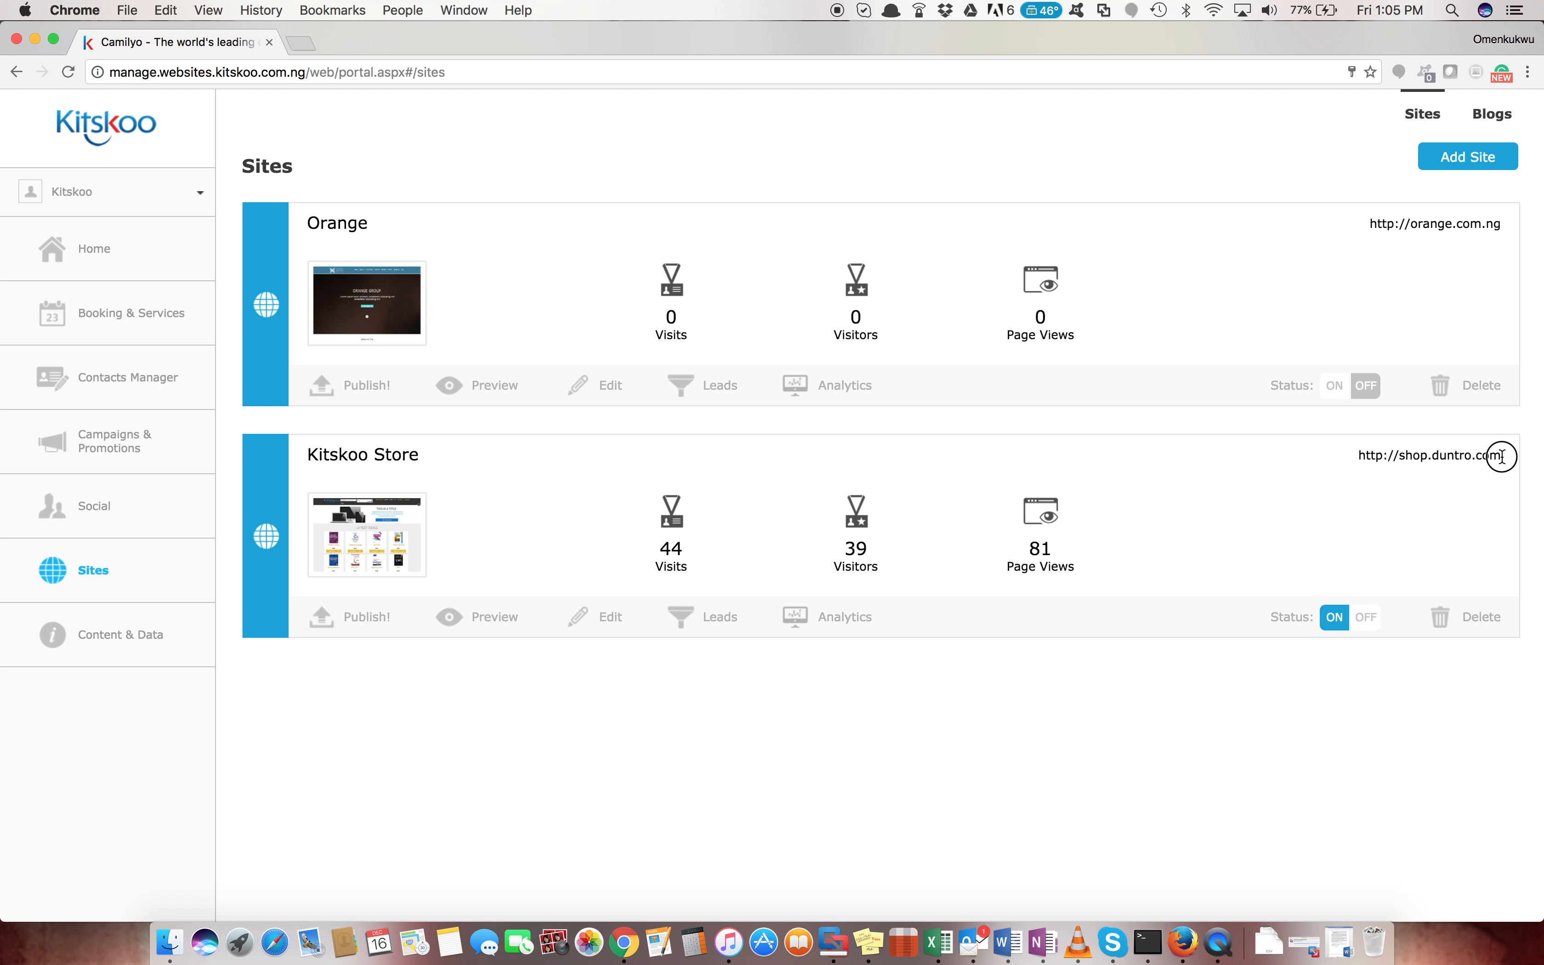
{"action": "left_click_drag", "start_coordinate": [1359, 455], "coordinate": [1404, 455]}
Load shop.duntro.com in Firefox and bring up the store's Lets talk contact options
{"action": "left_click", "coordinate": [1180, 944]}
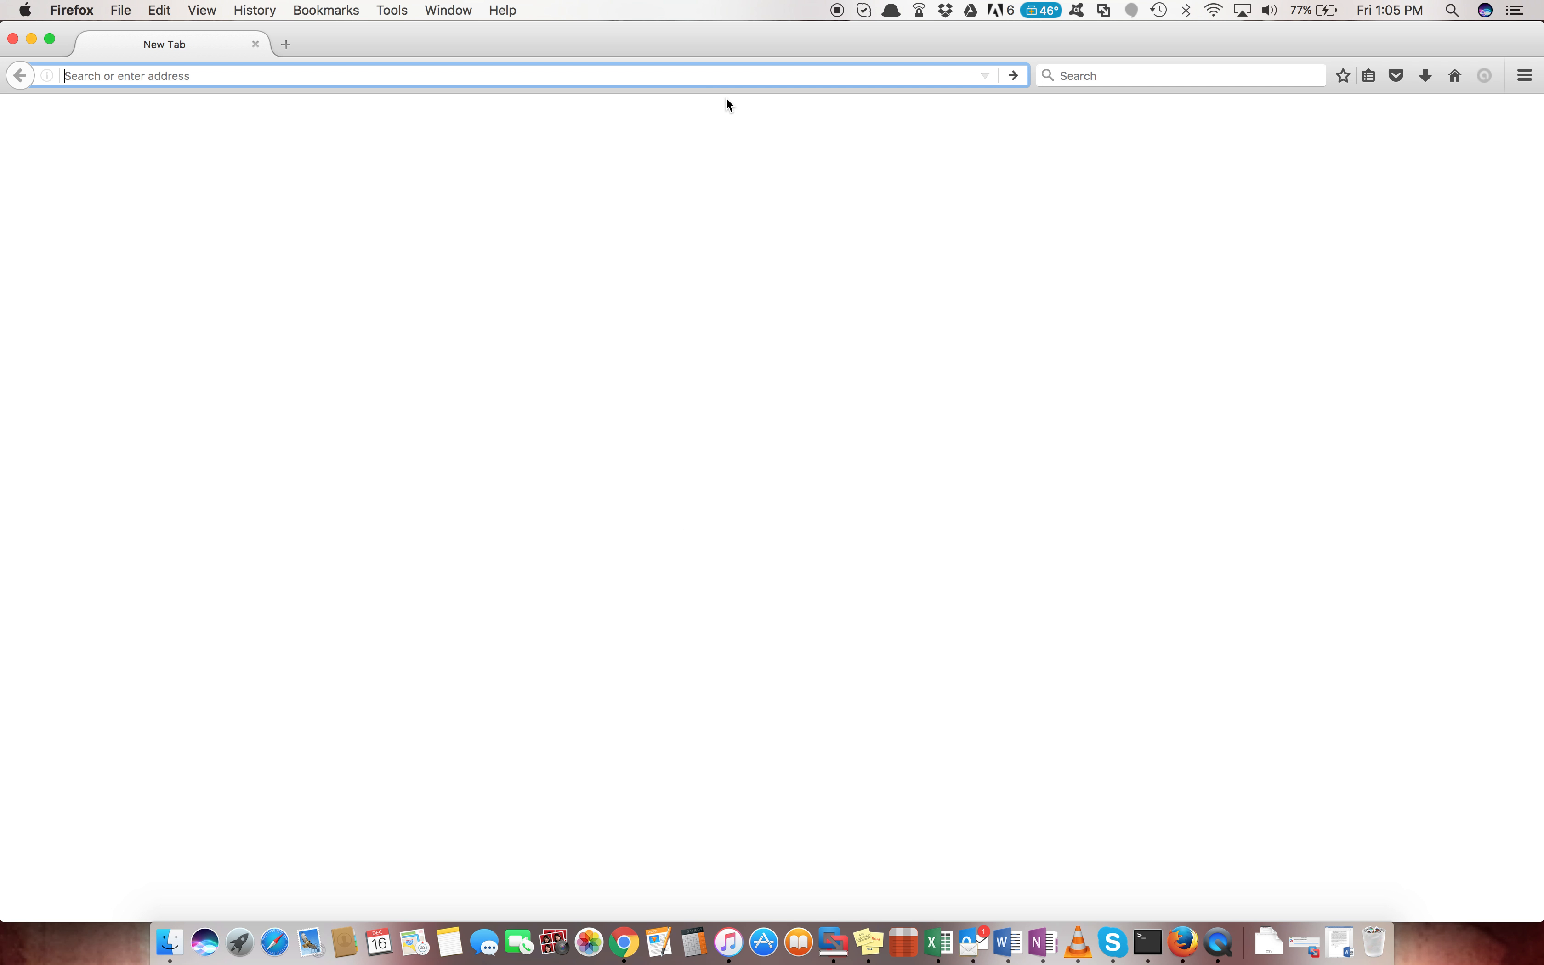
{"action": "type", "text": "shop.duntro.com/"}
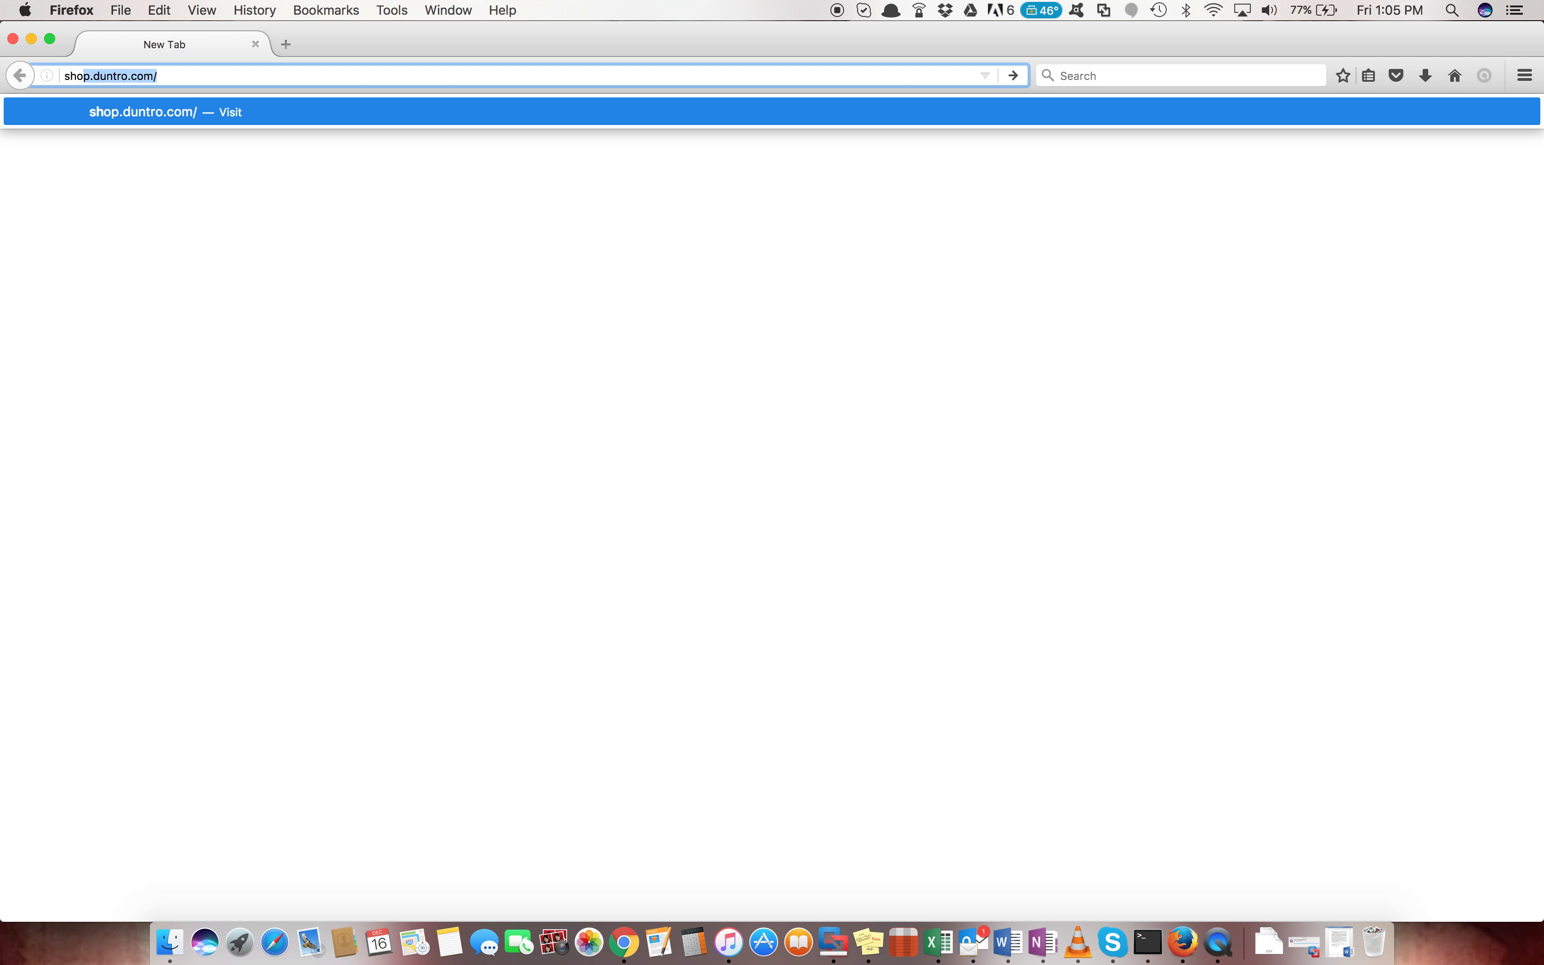
{"action": "key", "text": "Return"}
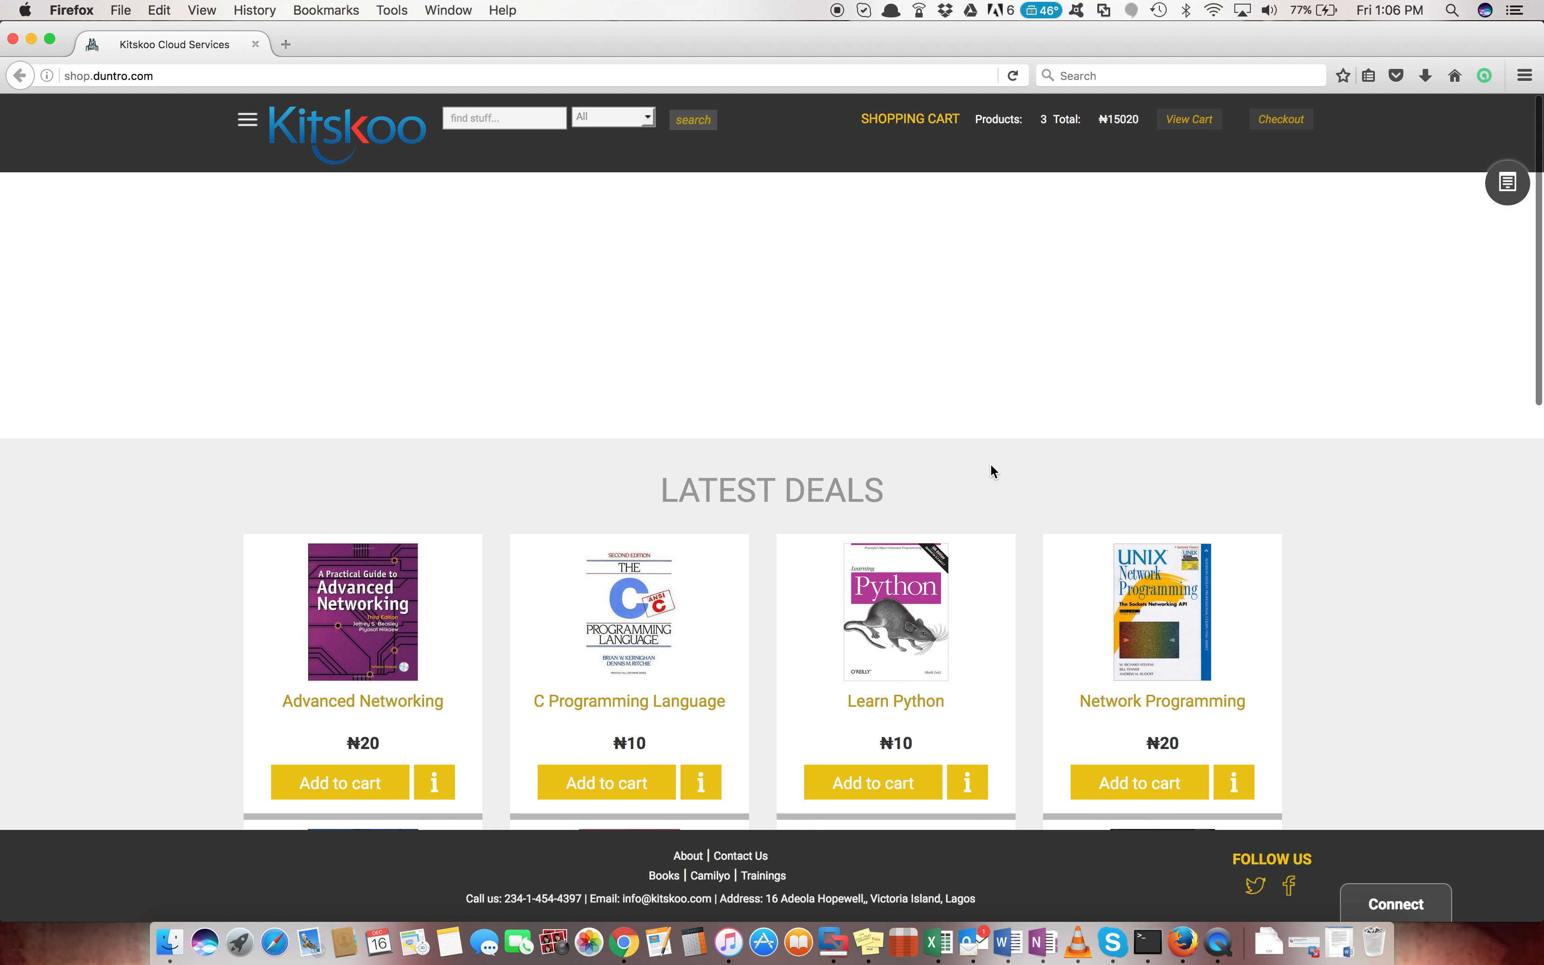
{"action": "left_click", "coordinate": [1395, 905]}
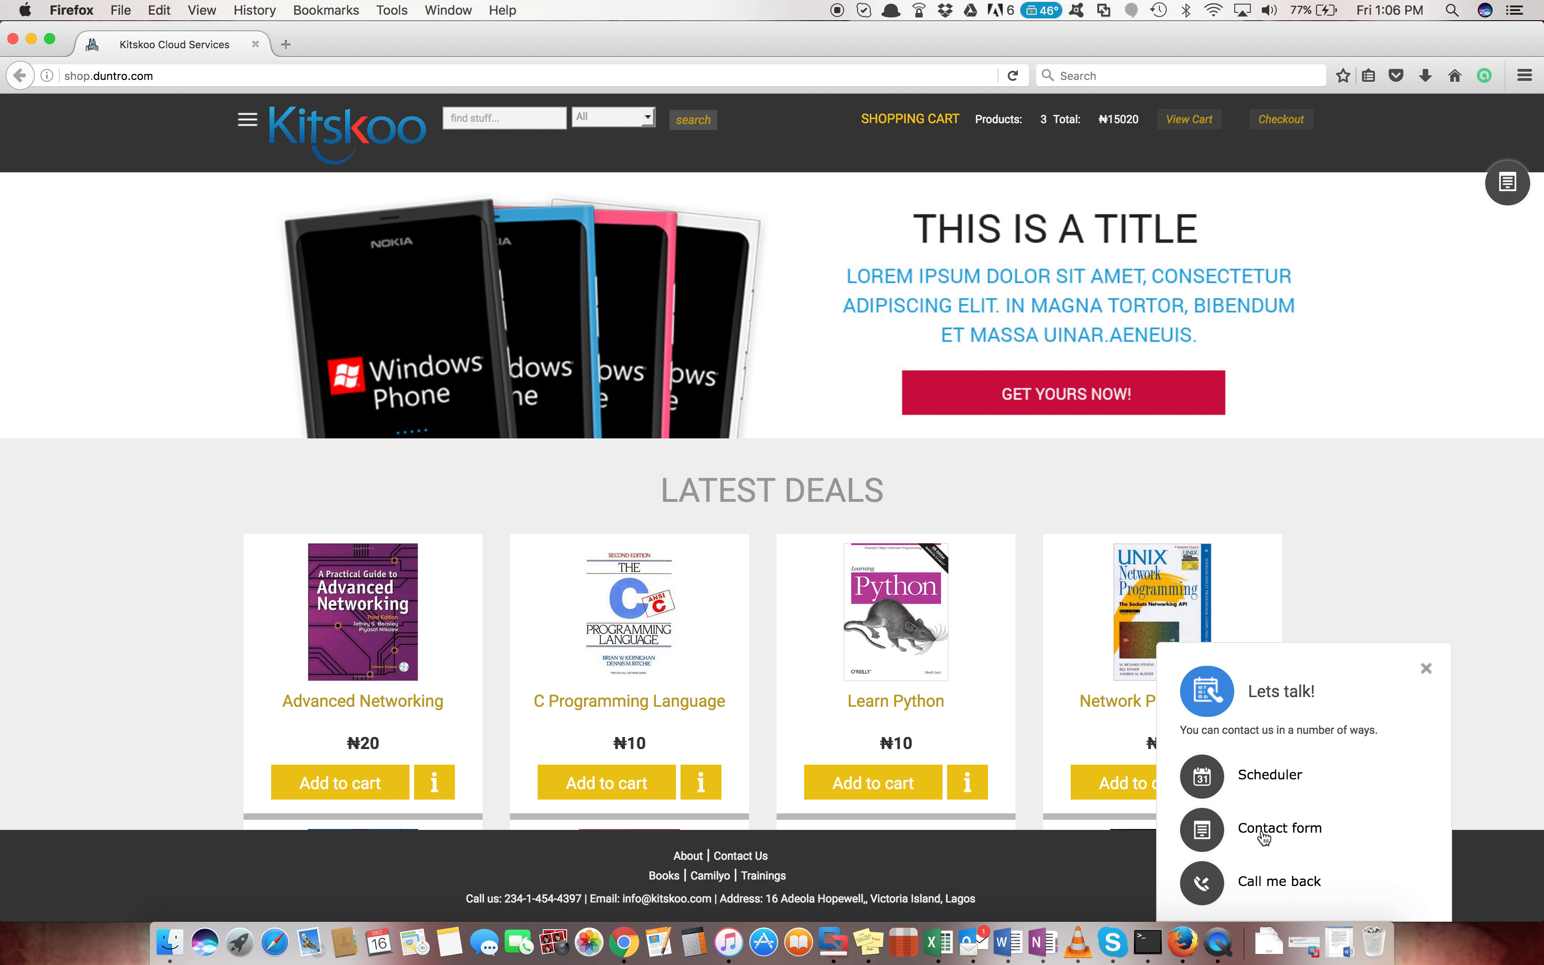
Open the store's contact form and fill in the visitor's name, phone number and e-mail
{"action": "left_click", "coordinate": [1261, 831]}
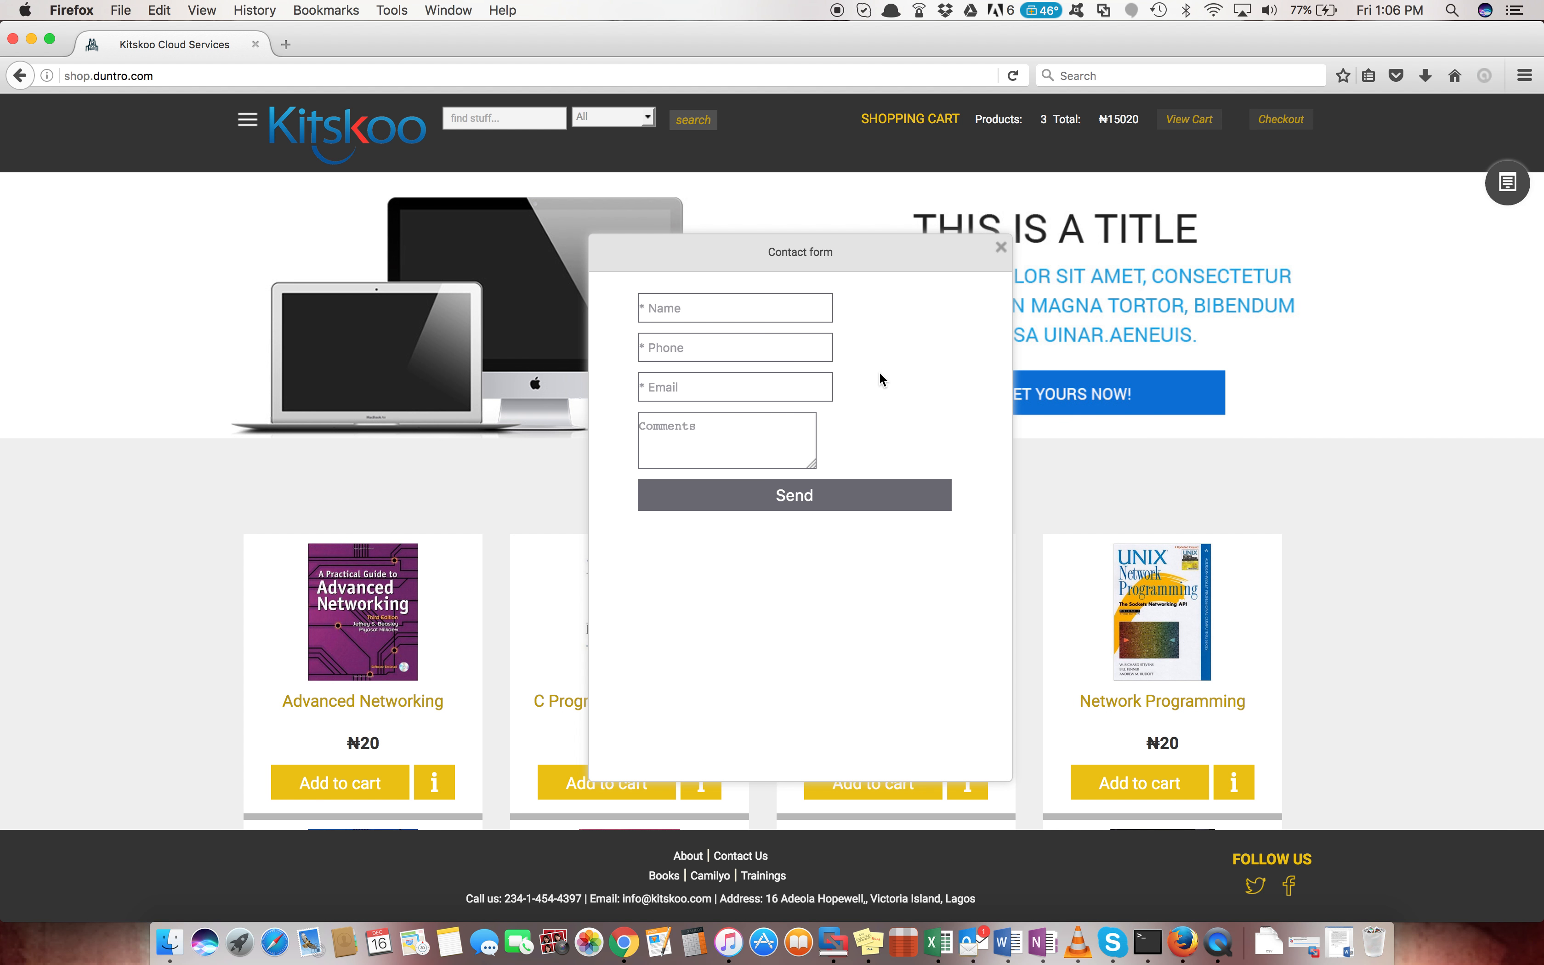
{"action": "left_click", "coordinate": [713, 303]}
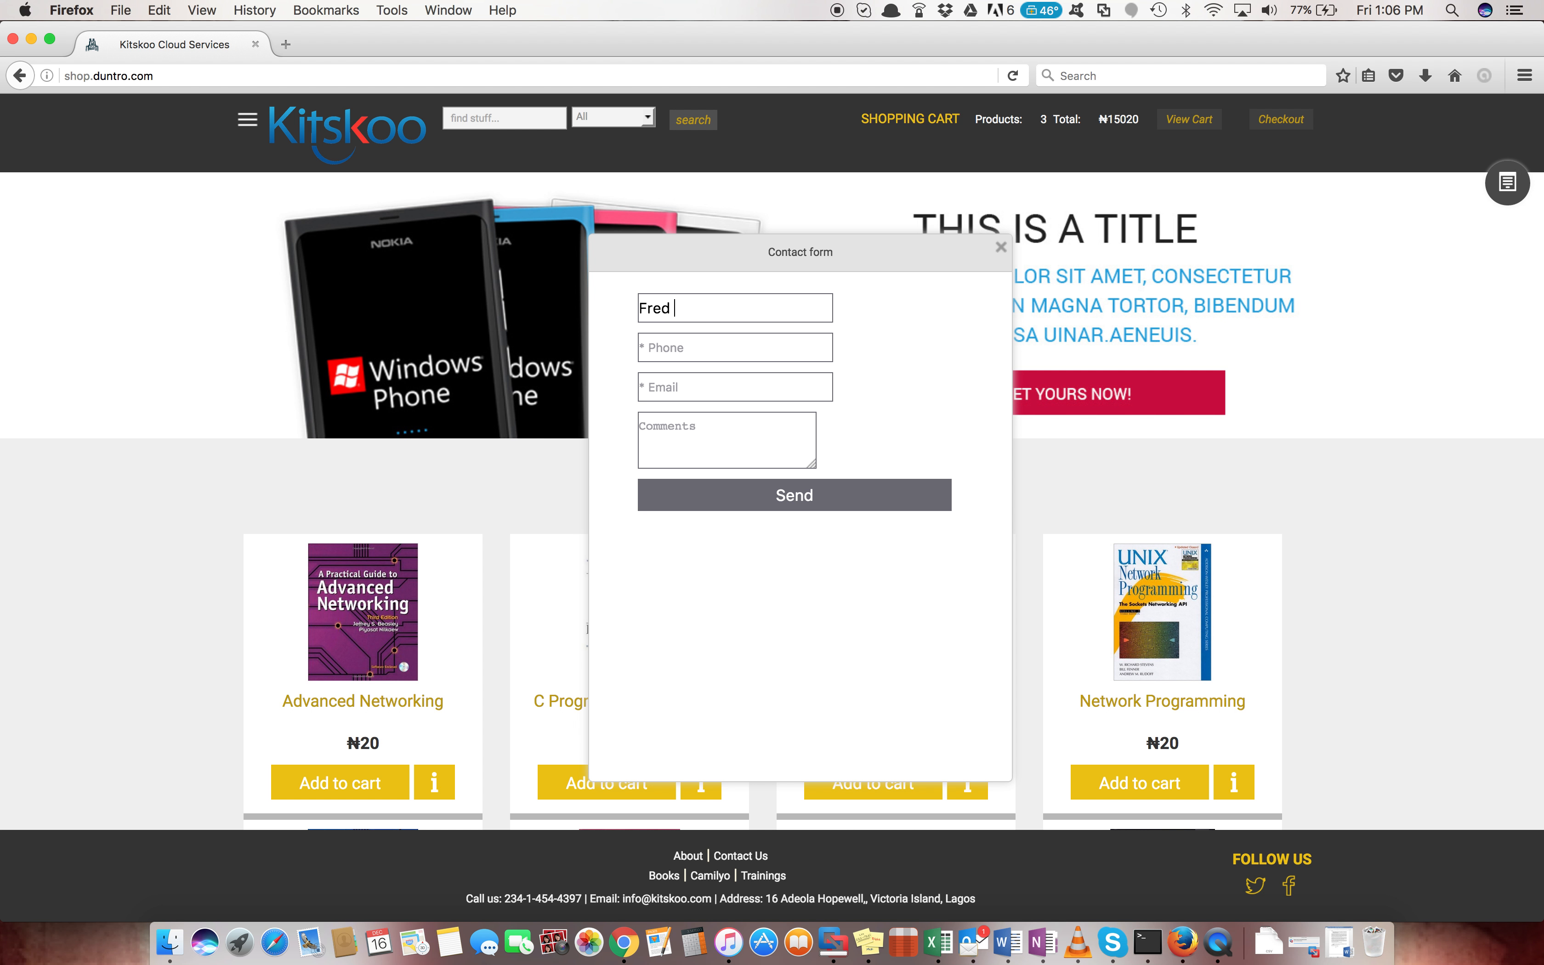
{"action": "key", "text": "Tab"}
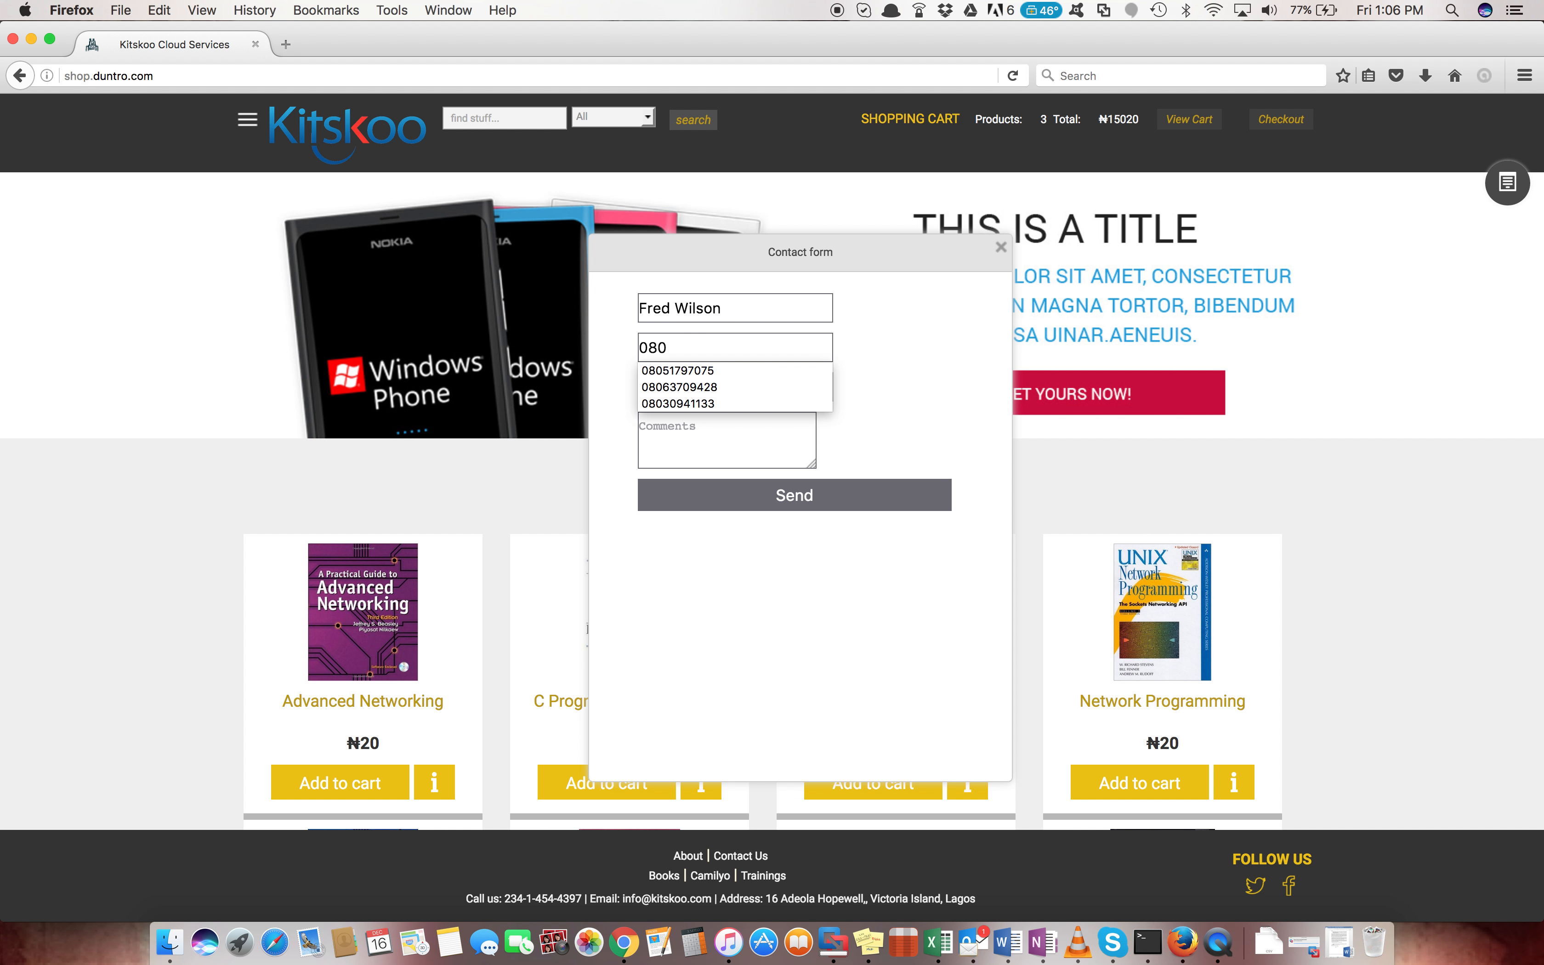
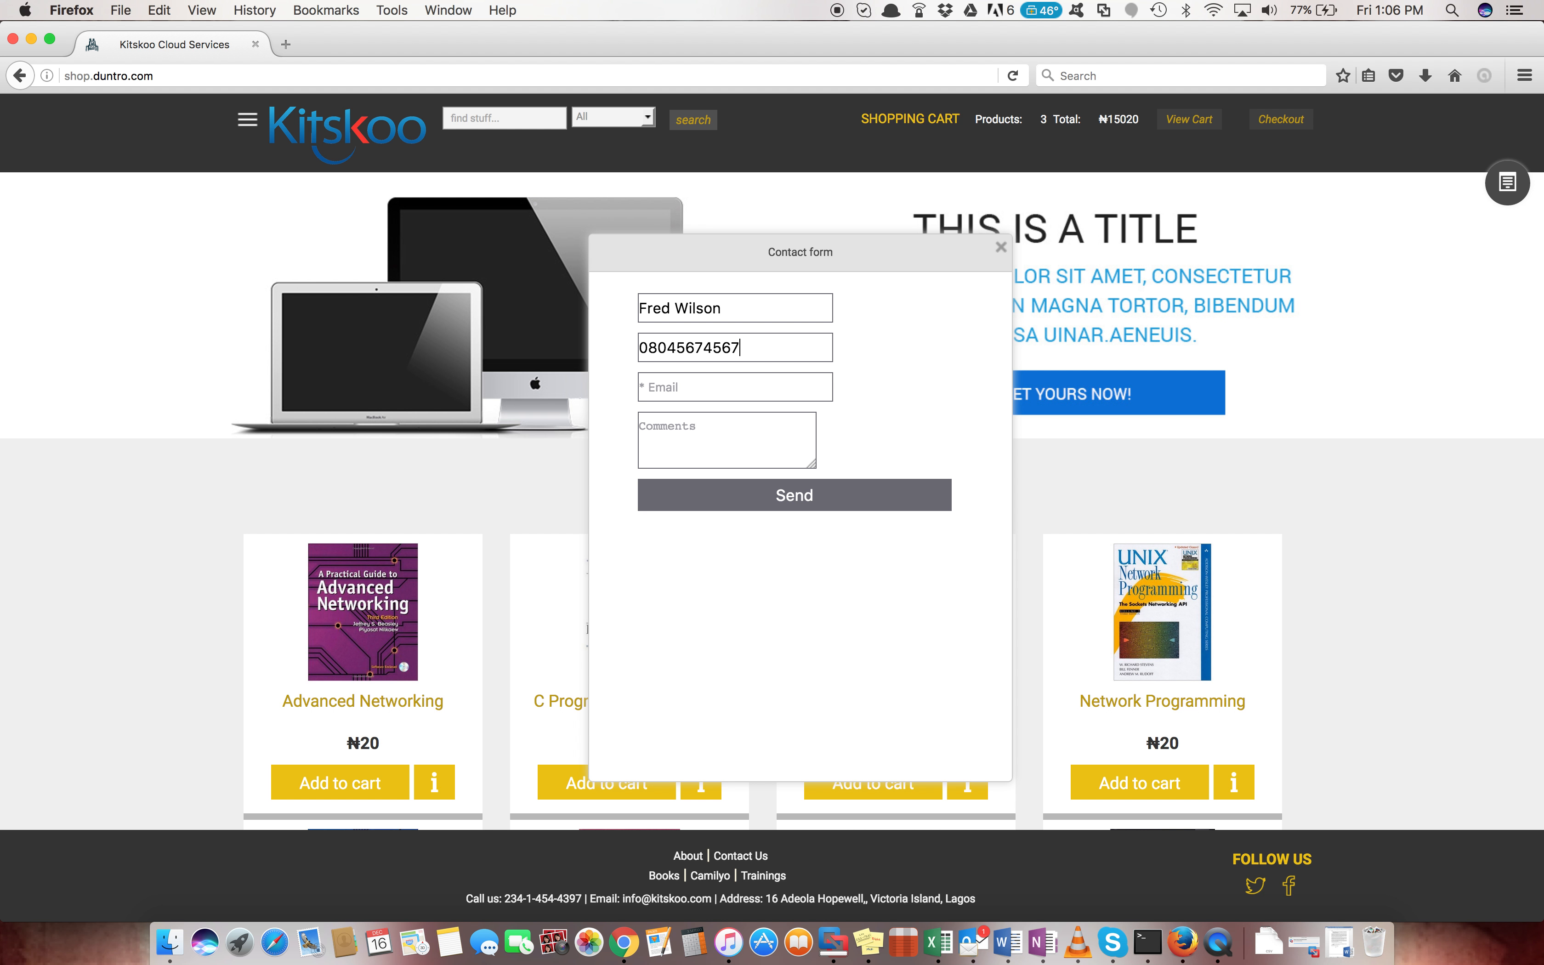
{"action": "left_click", "coordinate": [710, 389]}
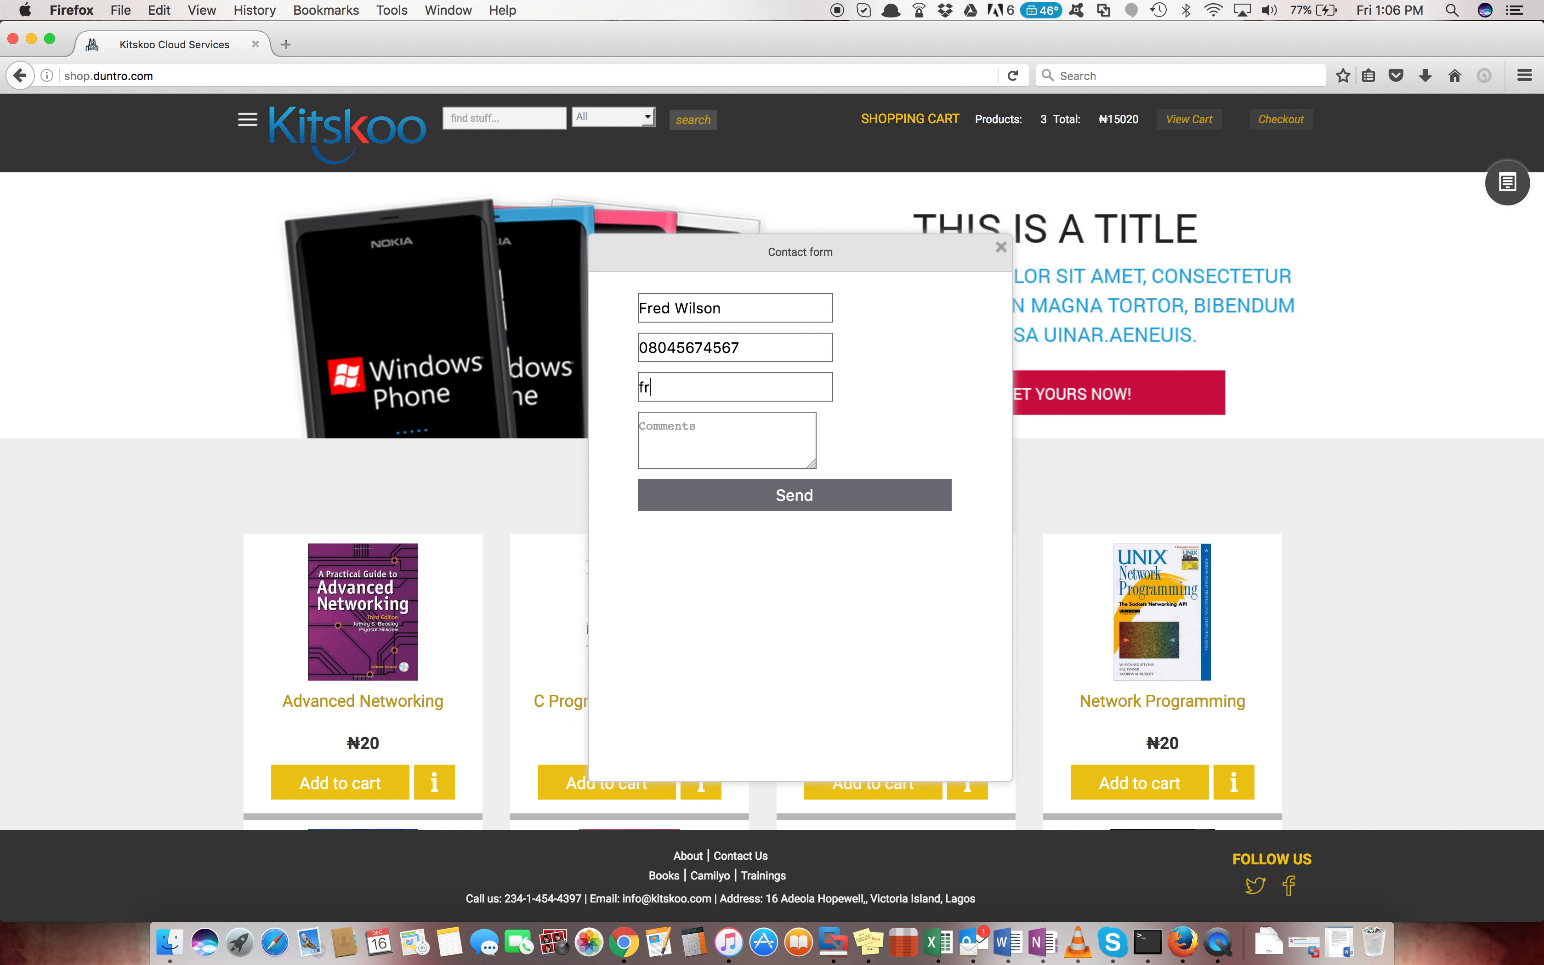
{"action": "key", "text": "Tab"}
Enter the message 'Hi, I like to get more prices from you.', send it, and dismiss the thank-you
{"action": "type", "text": "Hi, I lik"}
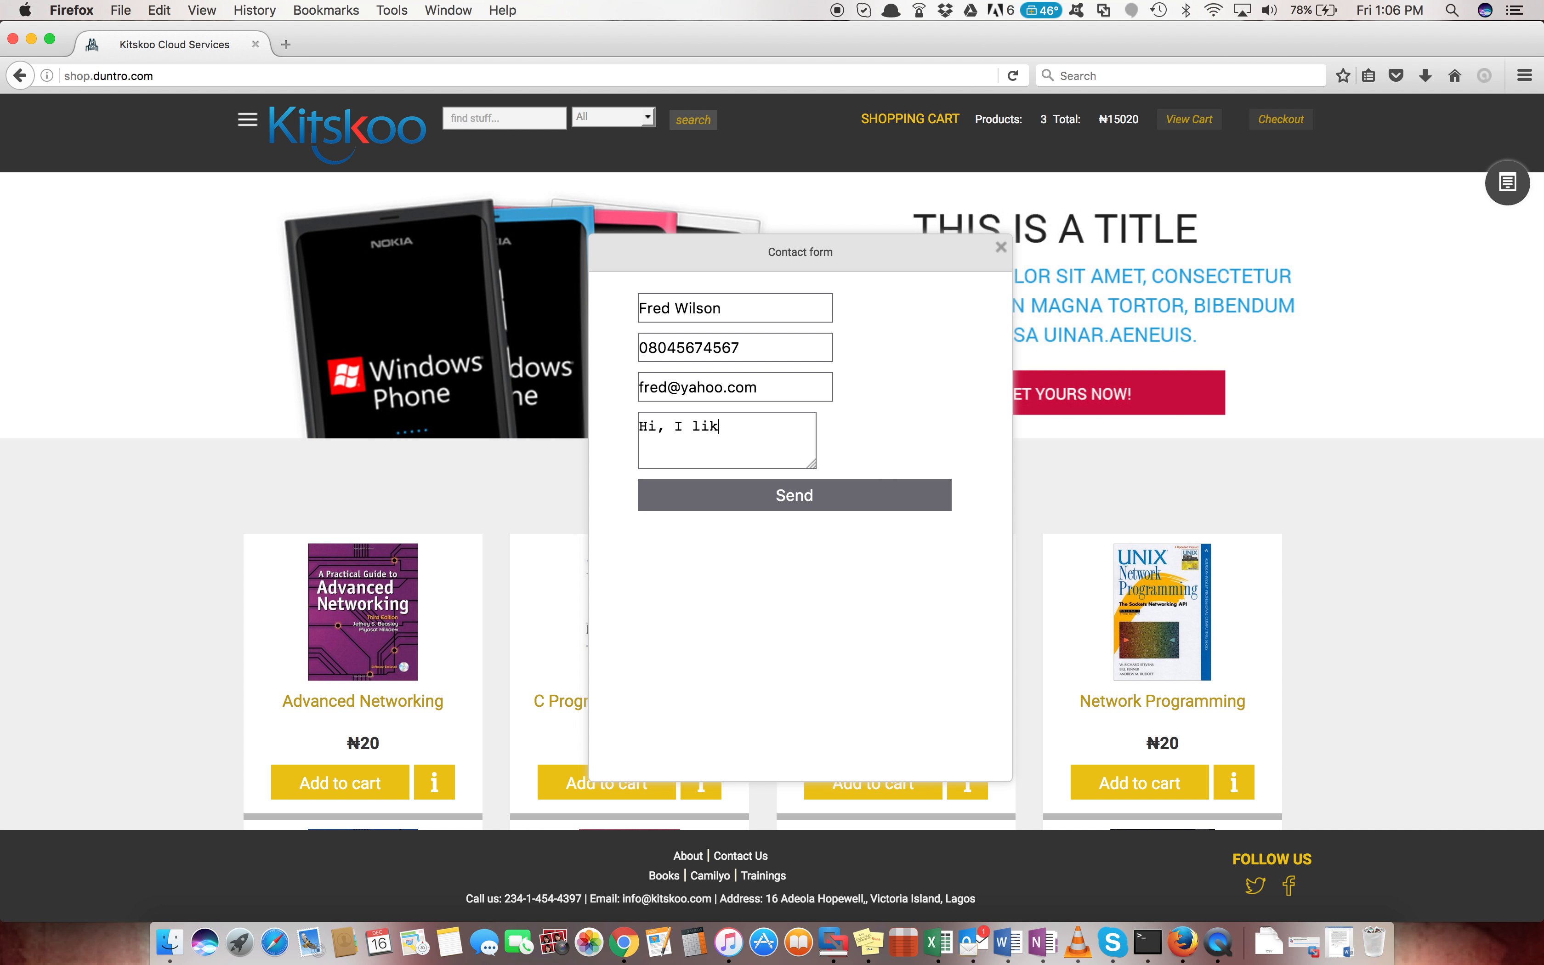
{"action": "type", "text": "e to get mor"}
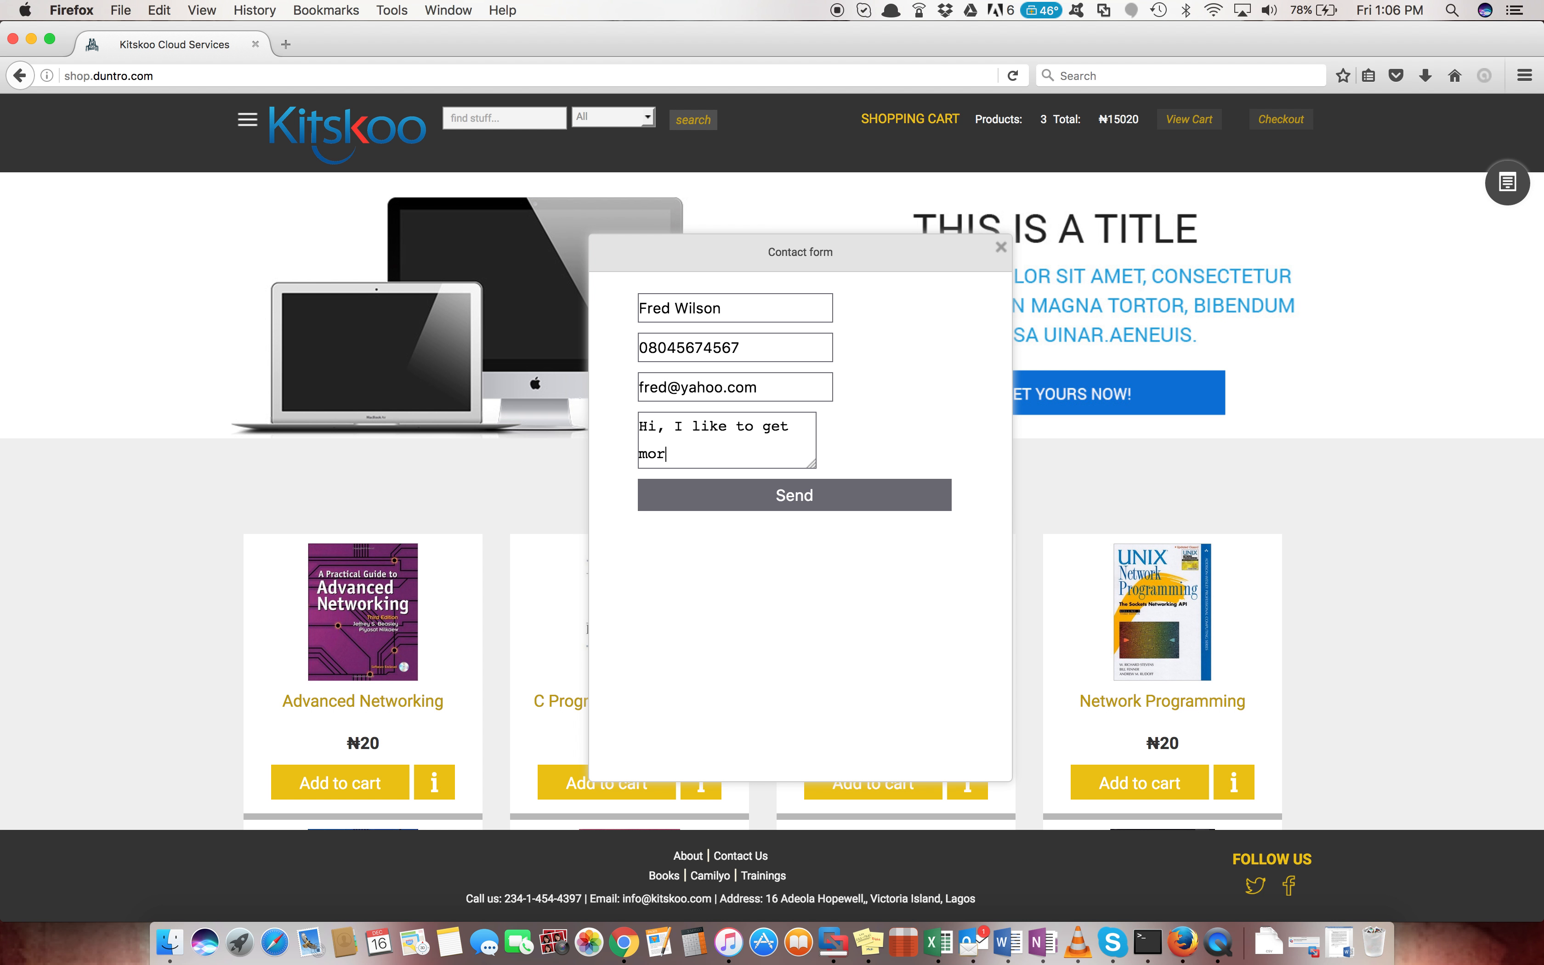
{"action": "type", "text": "e prices from"}
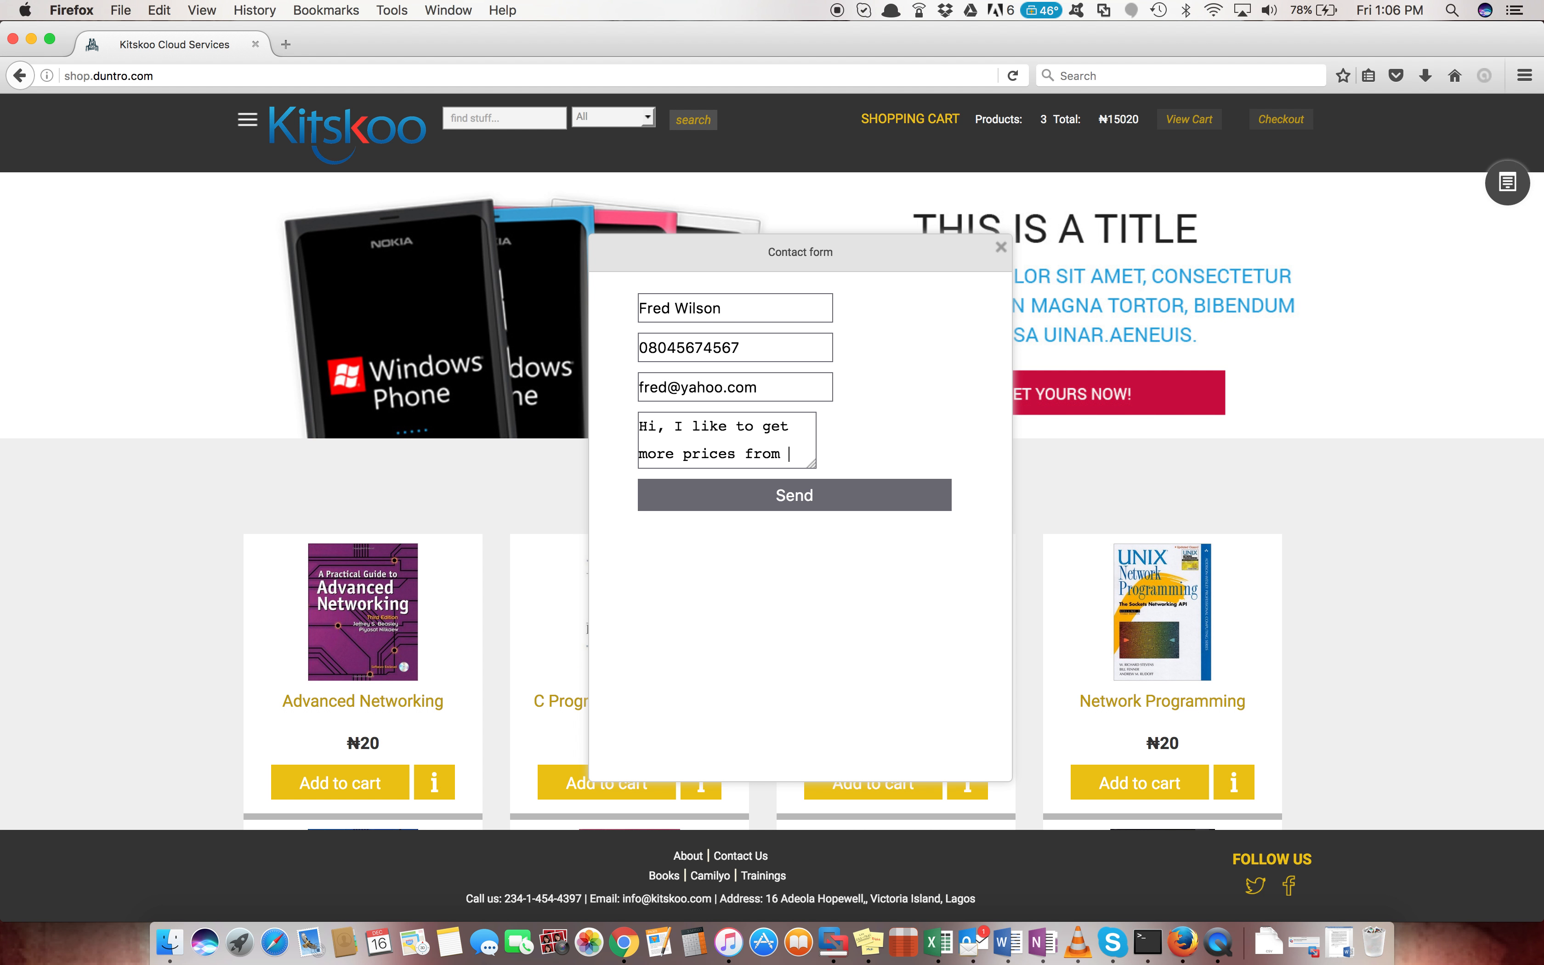
{"action": "type", "text": " your"}
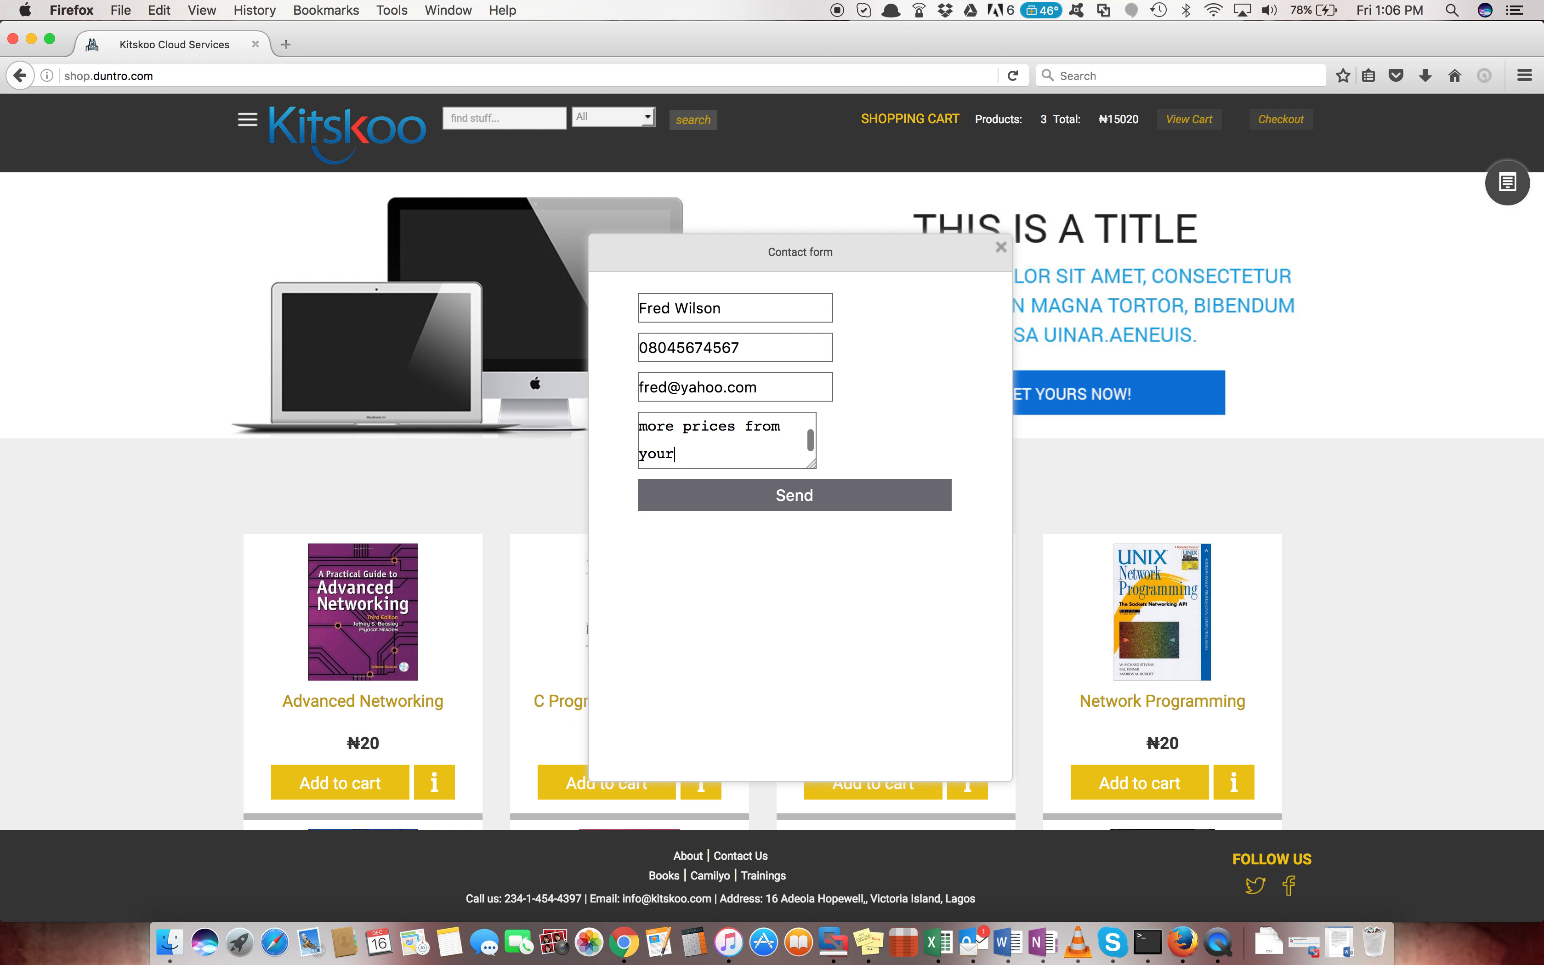
{"action": "key", "text": "BackSpace"}
{"action": "key", "text": "BackSpace"}
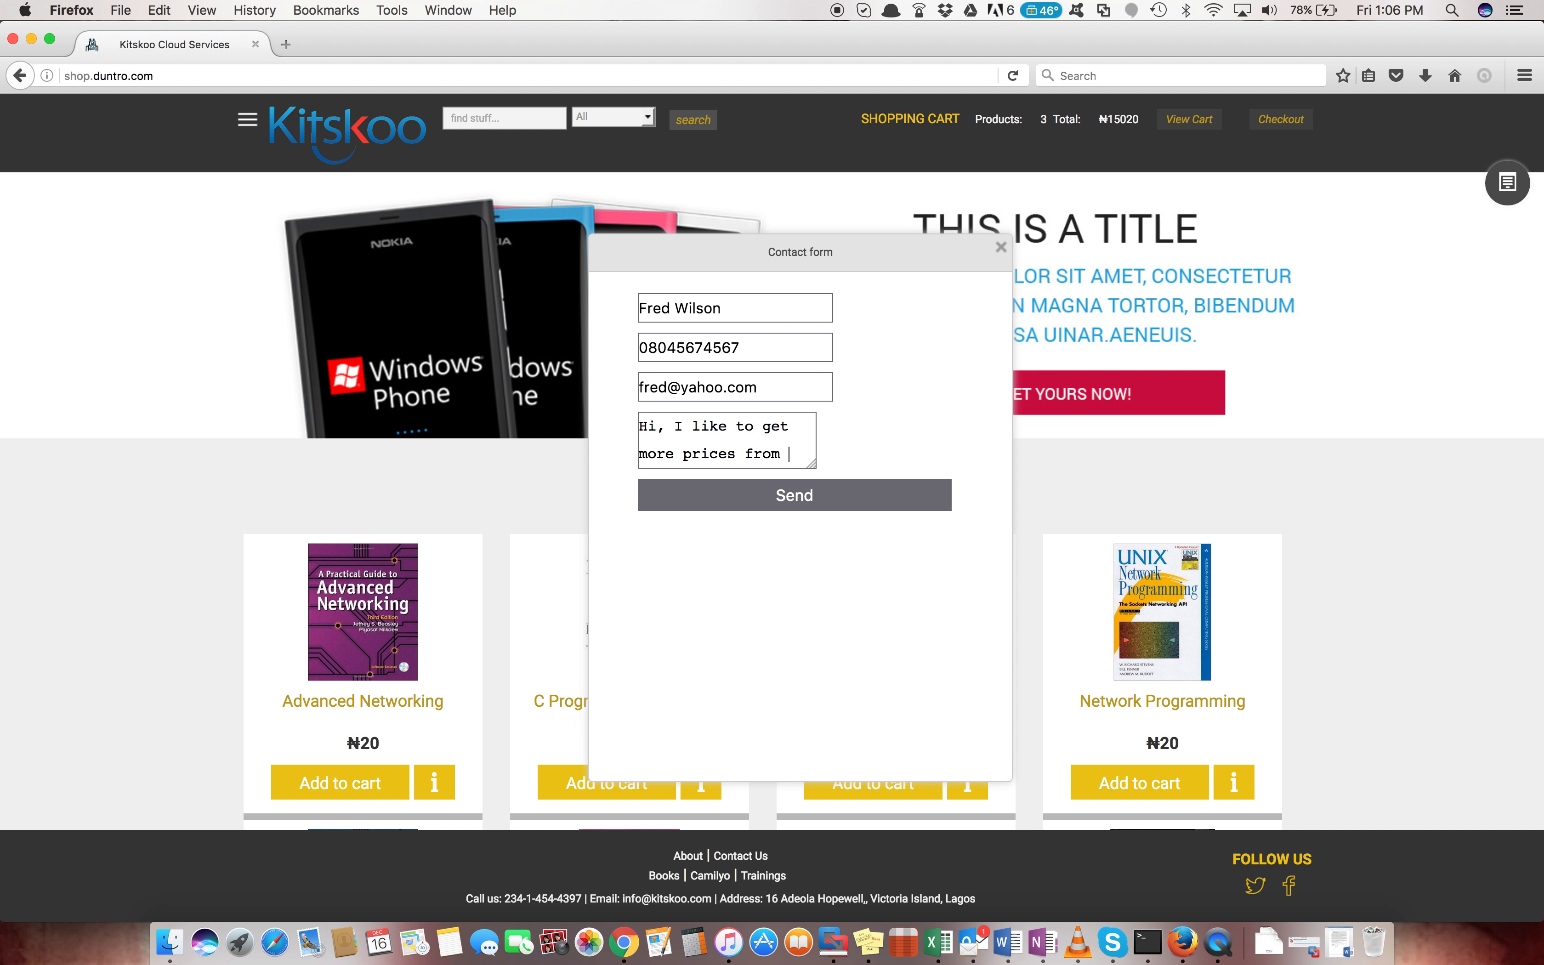
{"action": "type", "text": "you"}
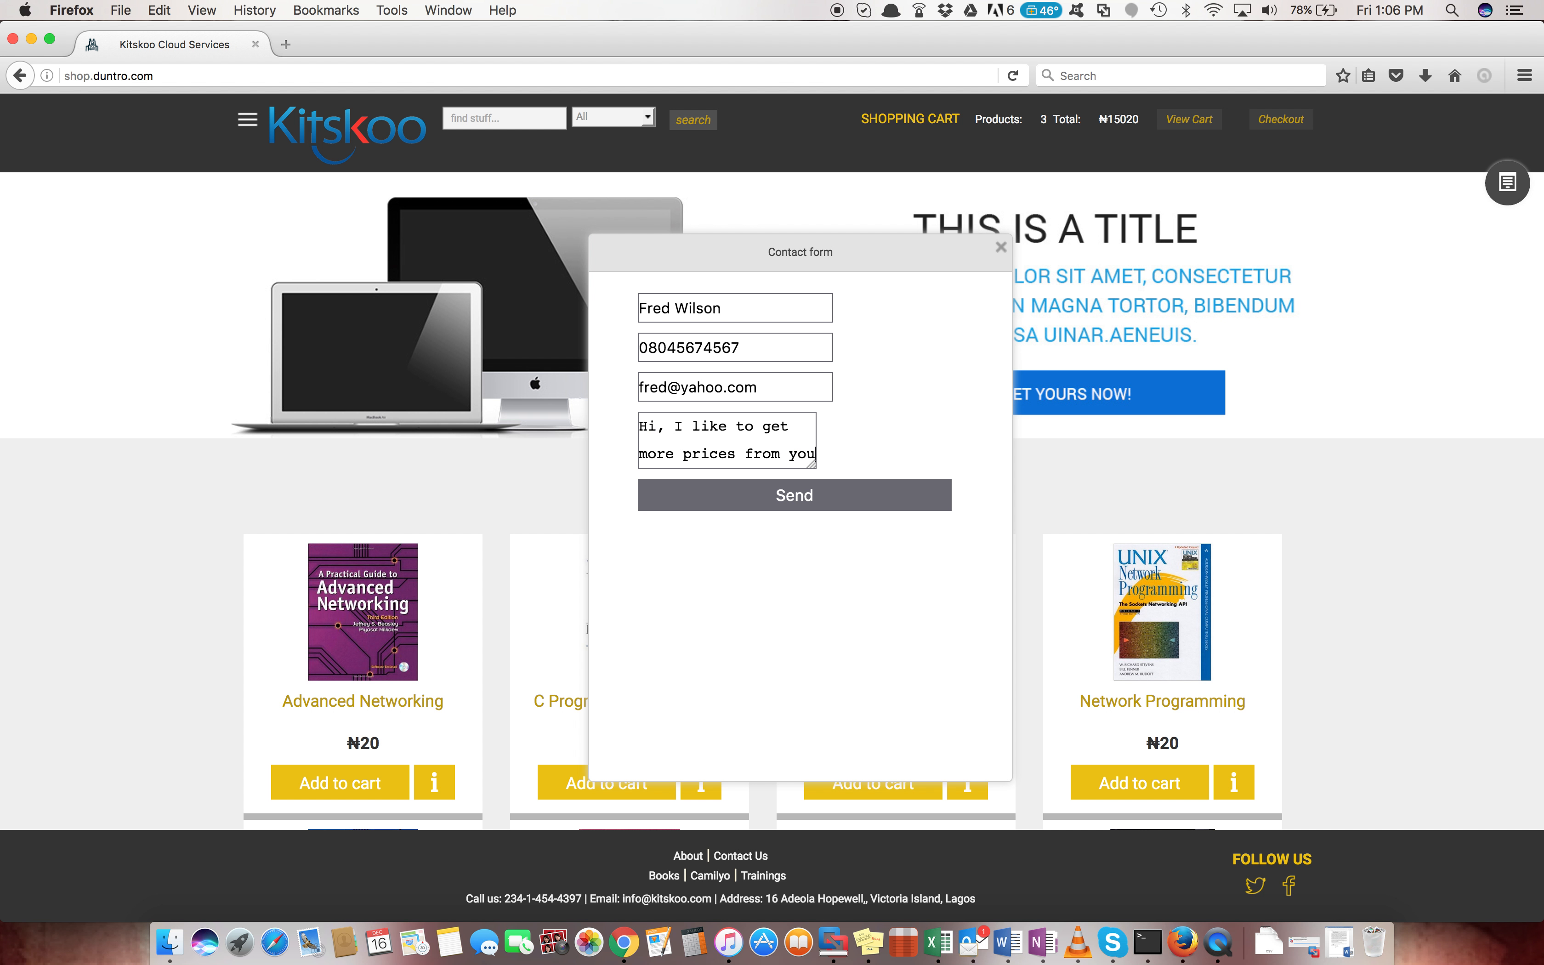
{"action": "type", "text": "."}
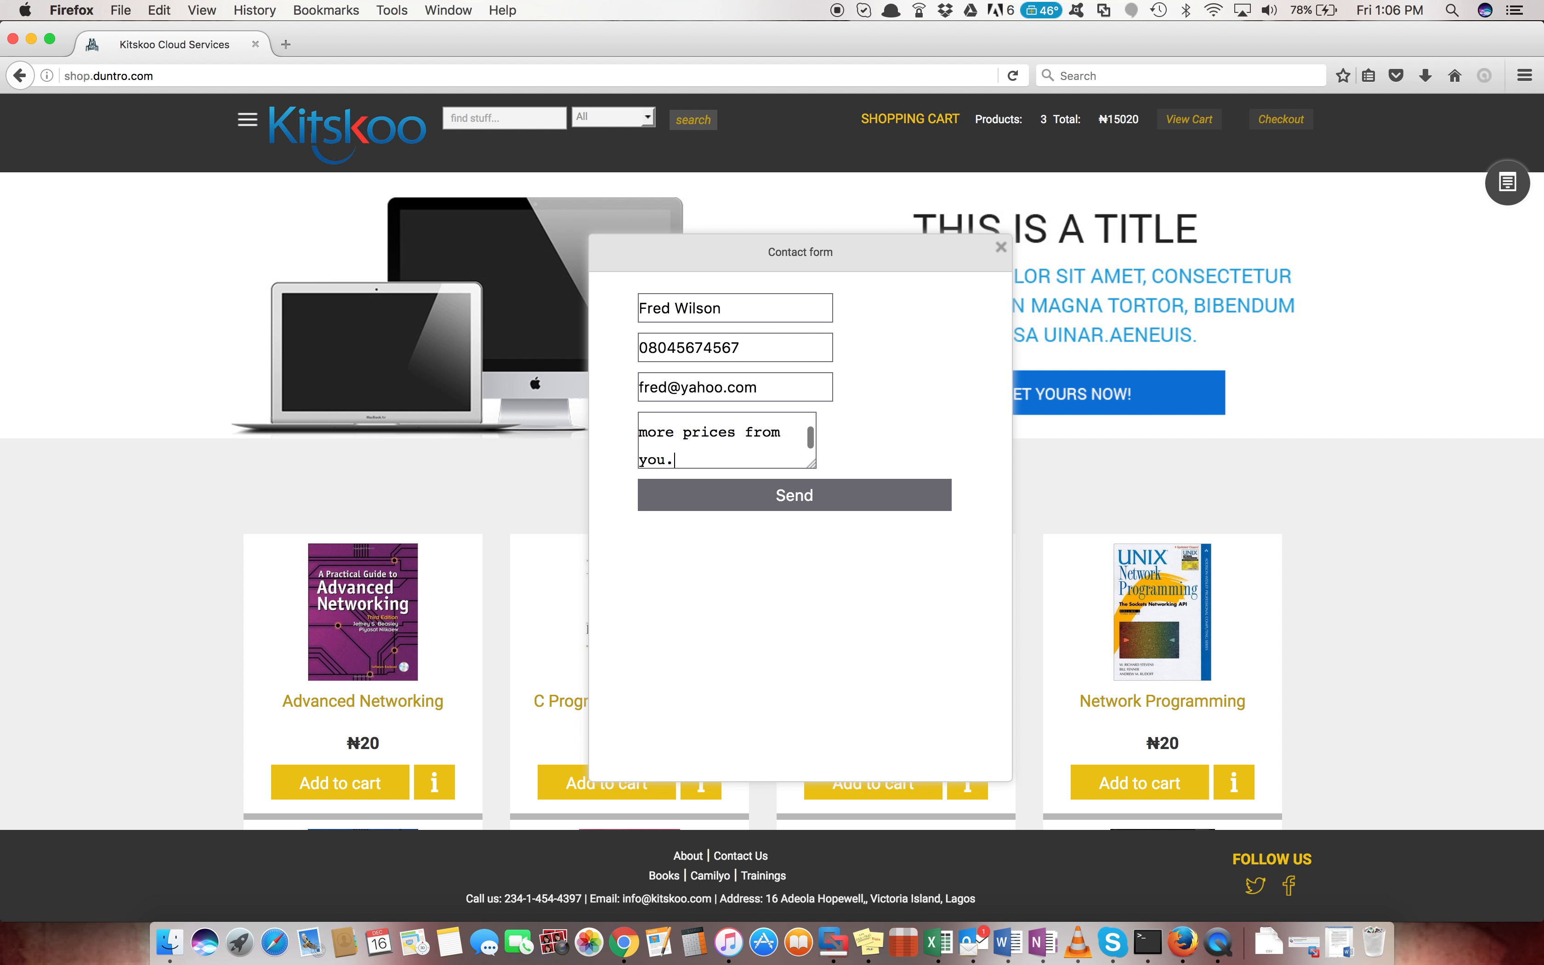
{"action": "left_click", "coordinate": [768, 501]}
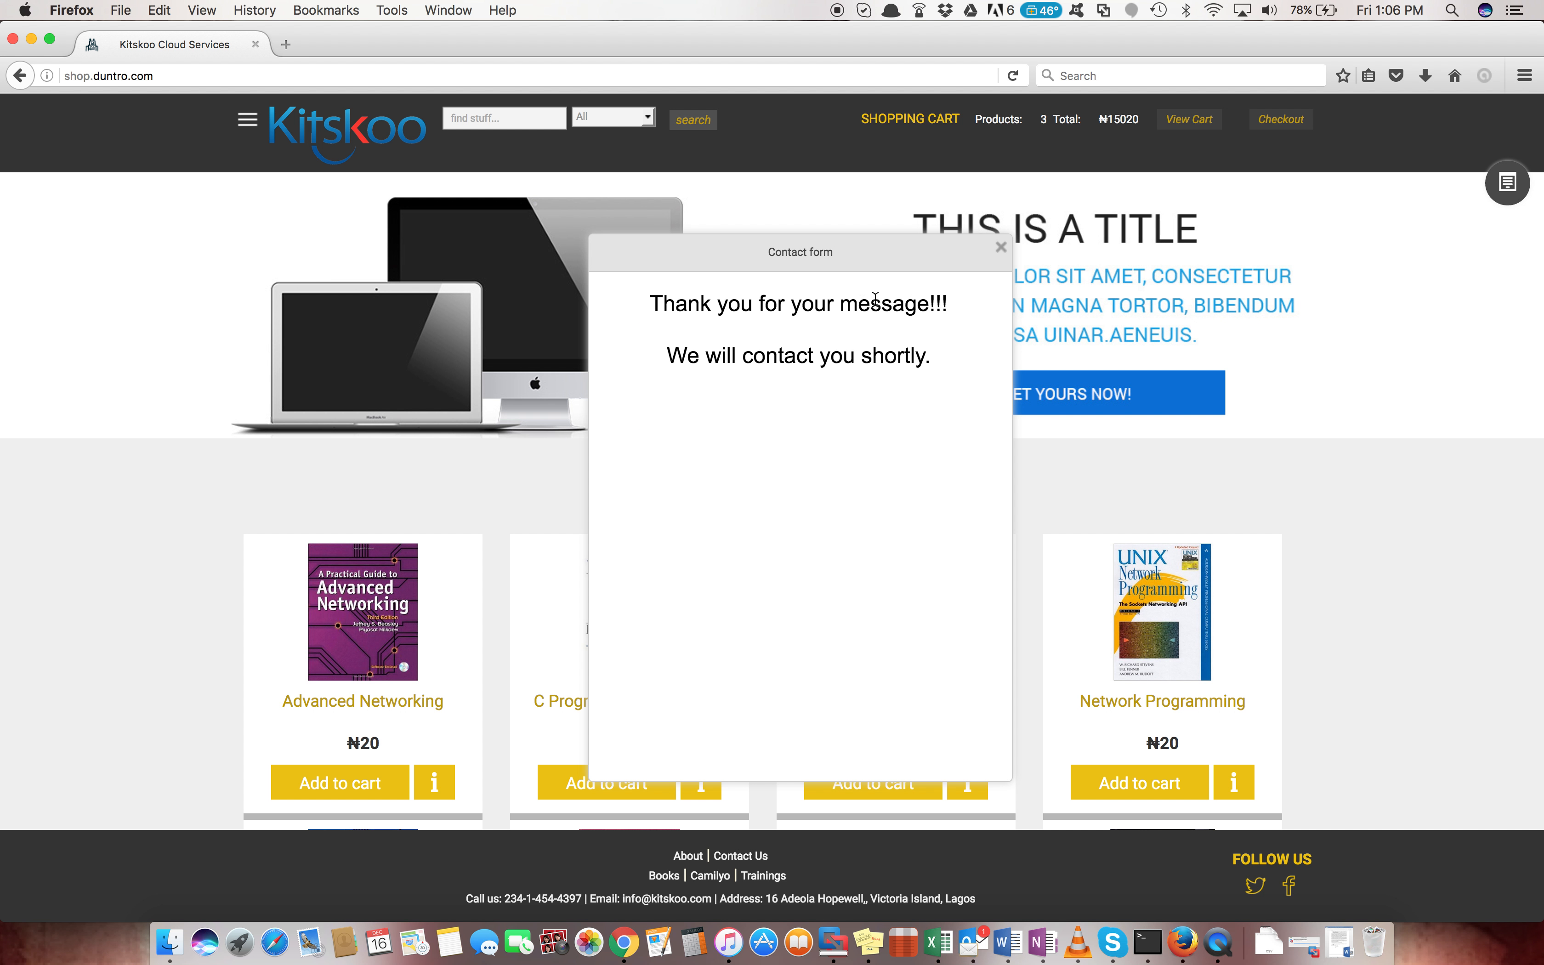
{"action": "left_click", "coordinate": [1002, 250]}
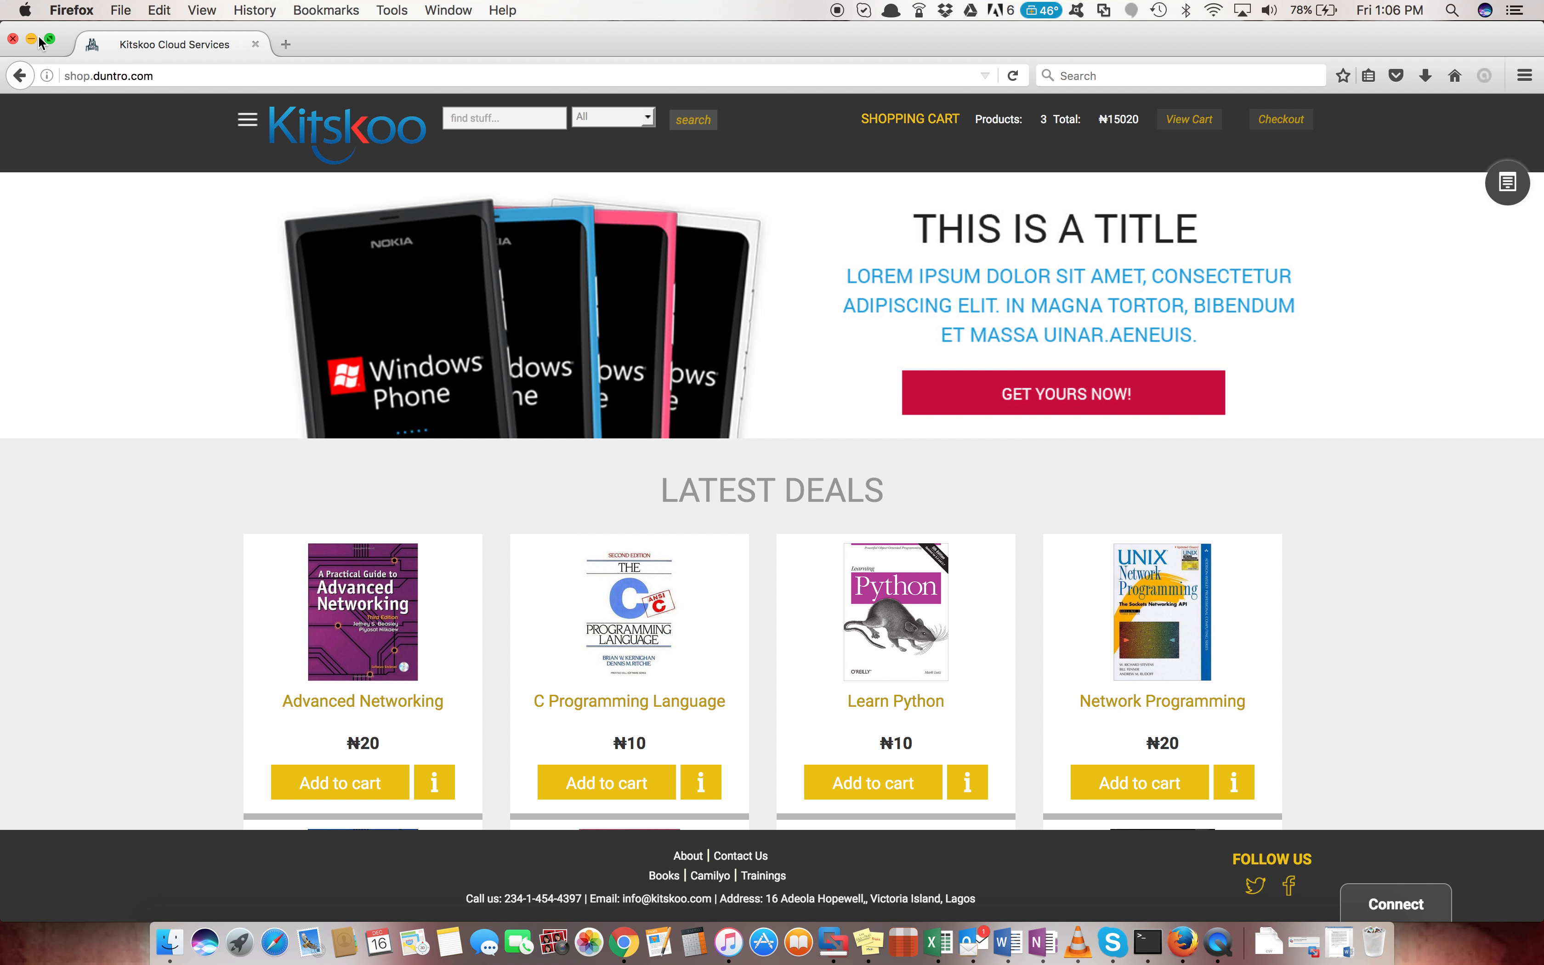
Return to Kitskoo's Contacts Manager and scroll the grid to find the new lead among 16 contacts
{"action": "left_click", "coordinate": [29, 39]}
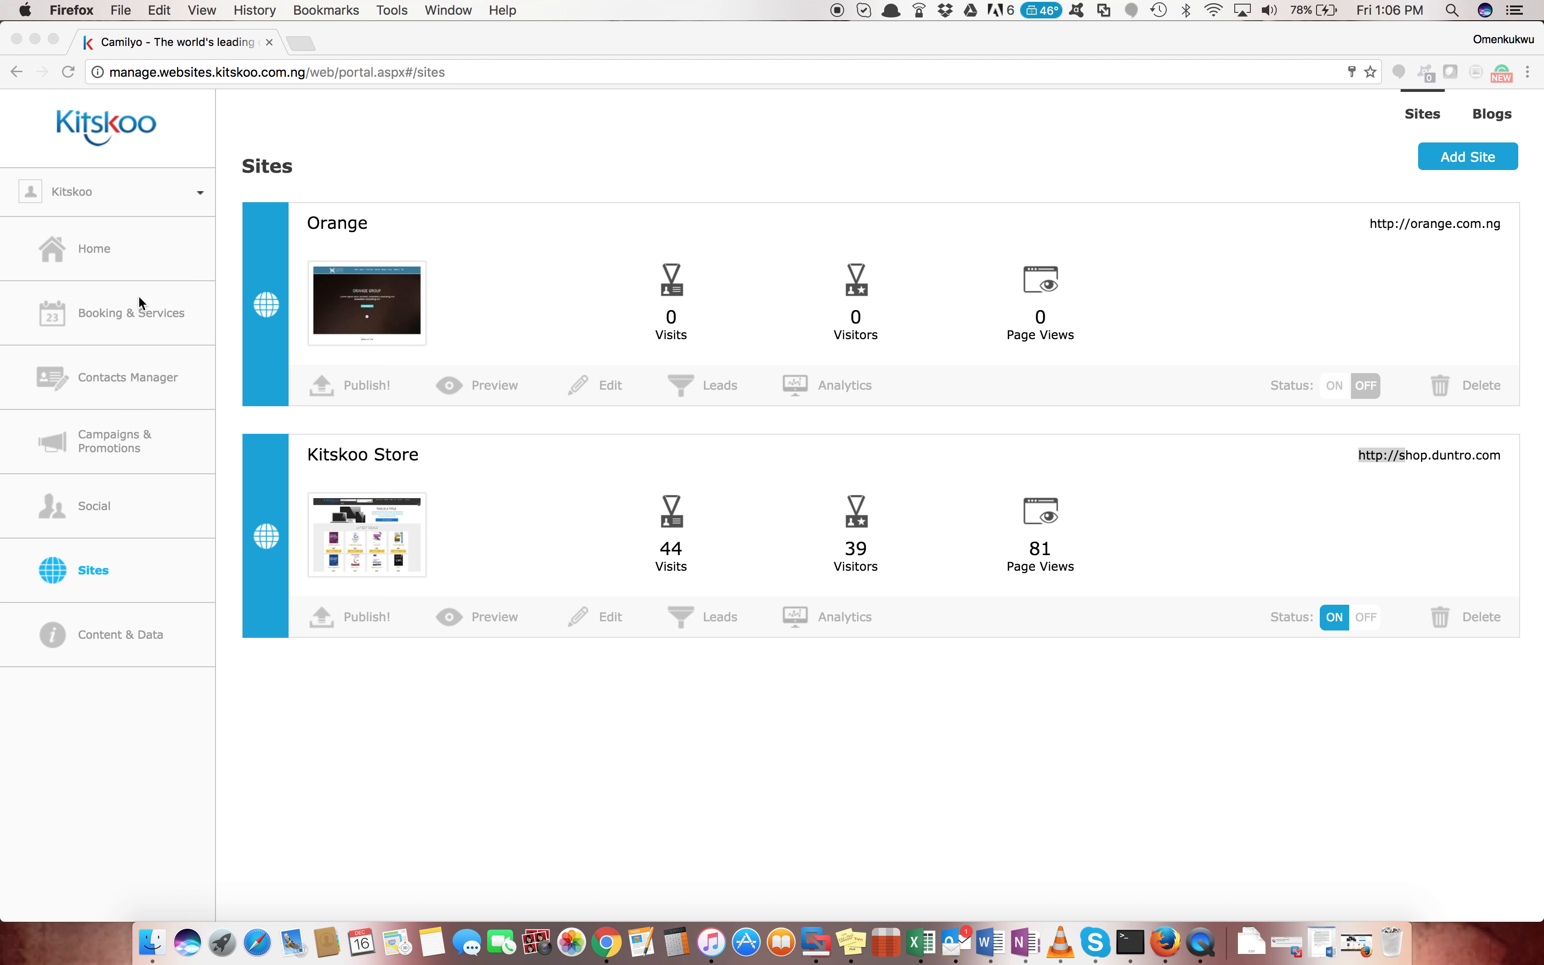
{"action": "left_click", "coordinate": [138, 372]}
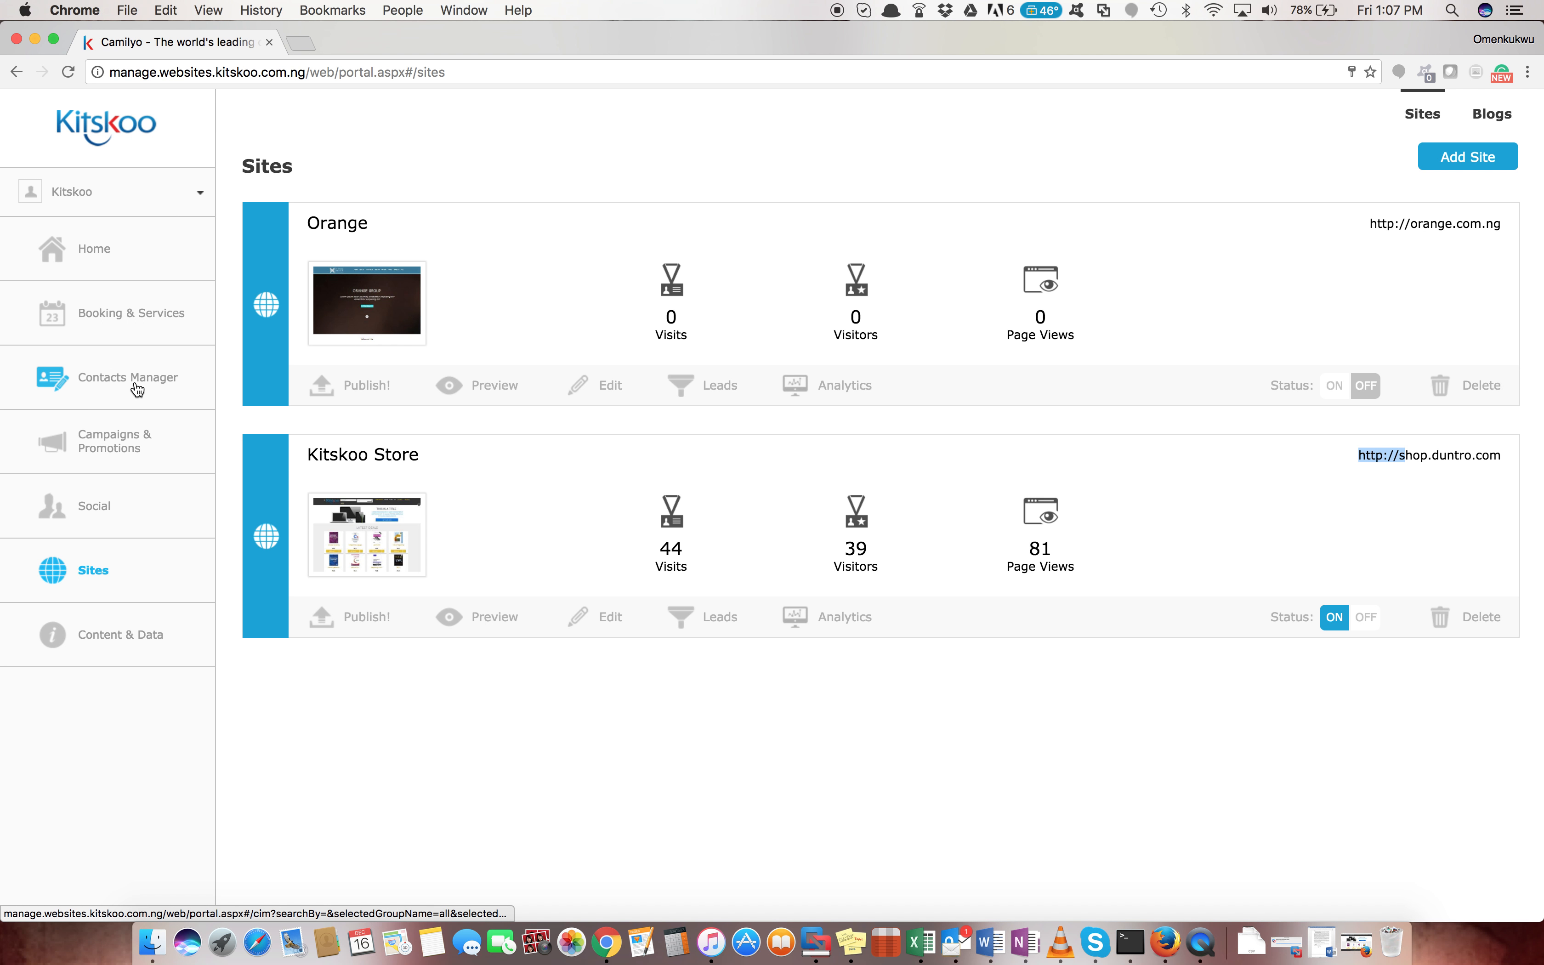
{"action": "left_click", "coordinate": [137, 388]}
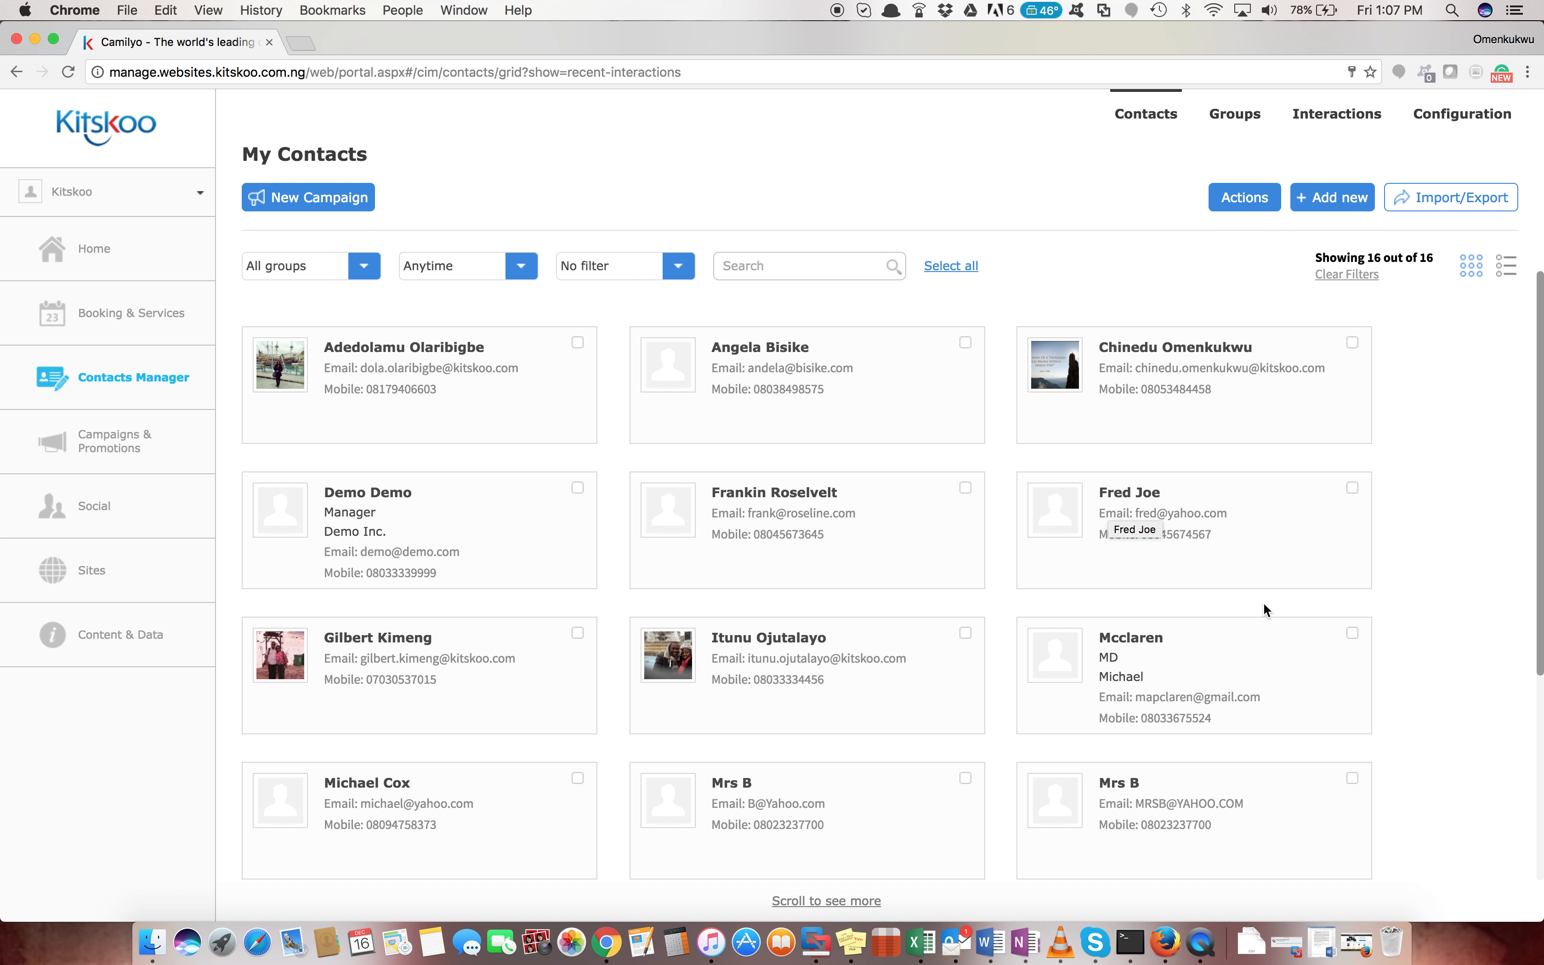
{"action": "scroll", "coordinate": [1263, 602], "scroll_direction": "down", "scroll_amount": 2}
{"action": "scroll", "coordinate": [1265, 606], "scroll_direction": "down", "scroll_amount": 5}
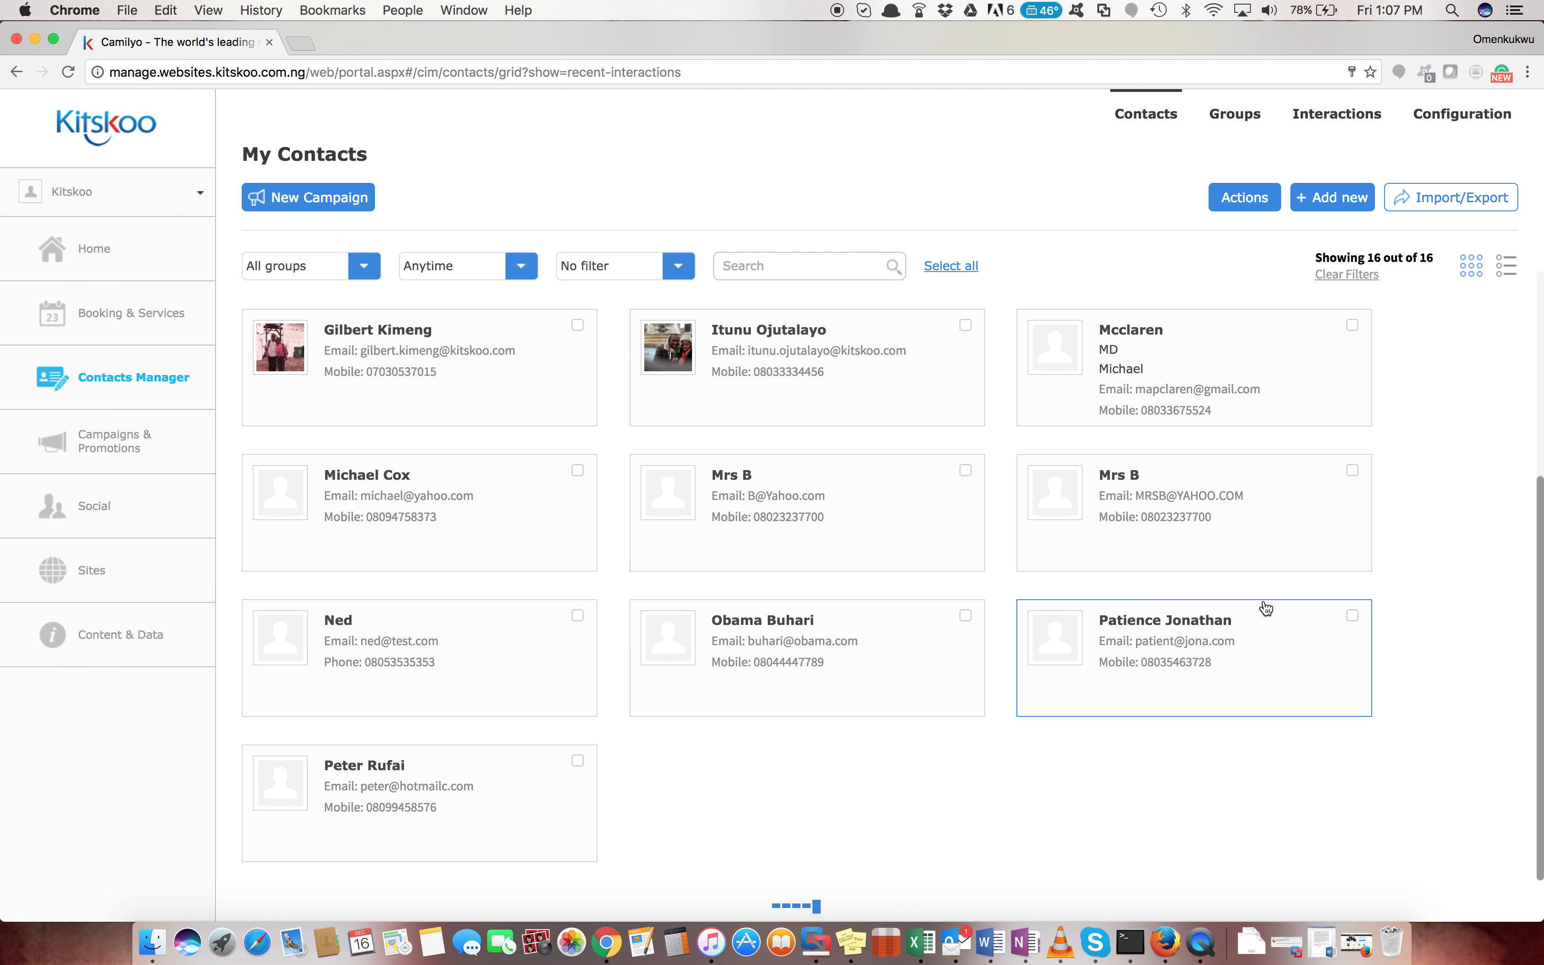
{"action": "scroll", "coordinate": [1266, 607], "scroll_direction": "up", "scroll_amount": 3}
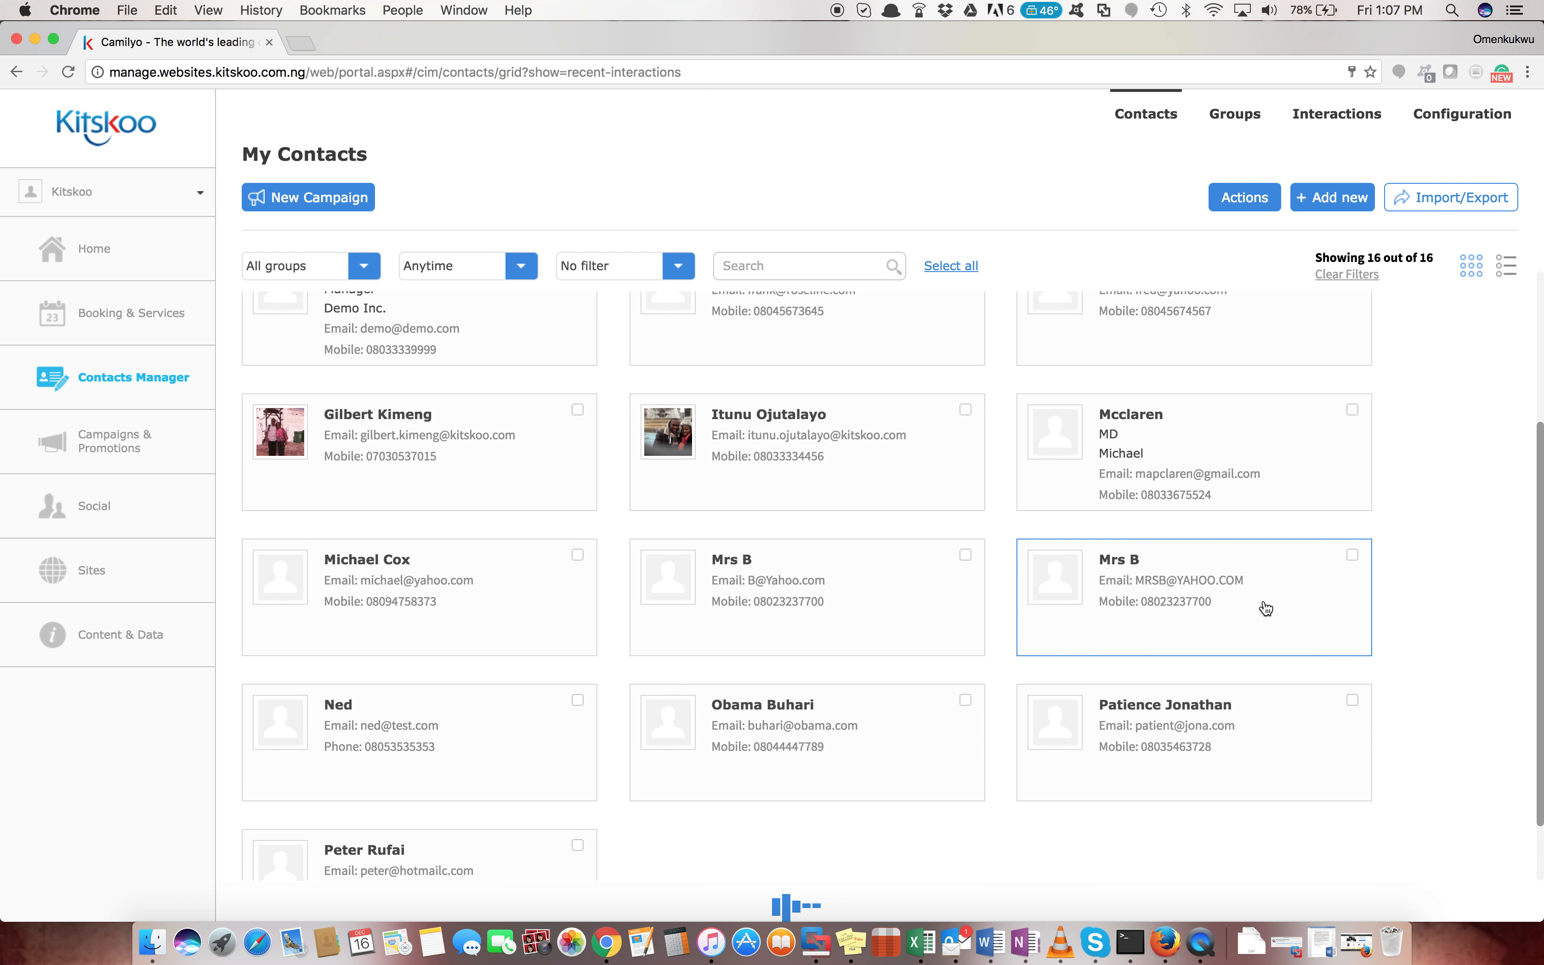
{"action": "scroll", "coordinate": [1265, 608], "scroll_direction": "up", "scroll_amount": 3}
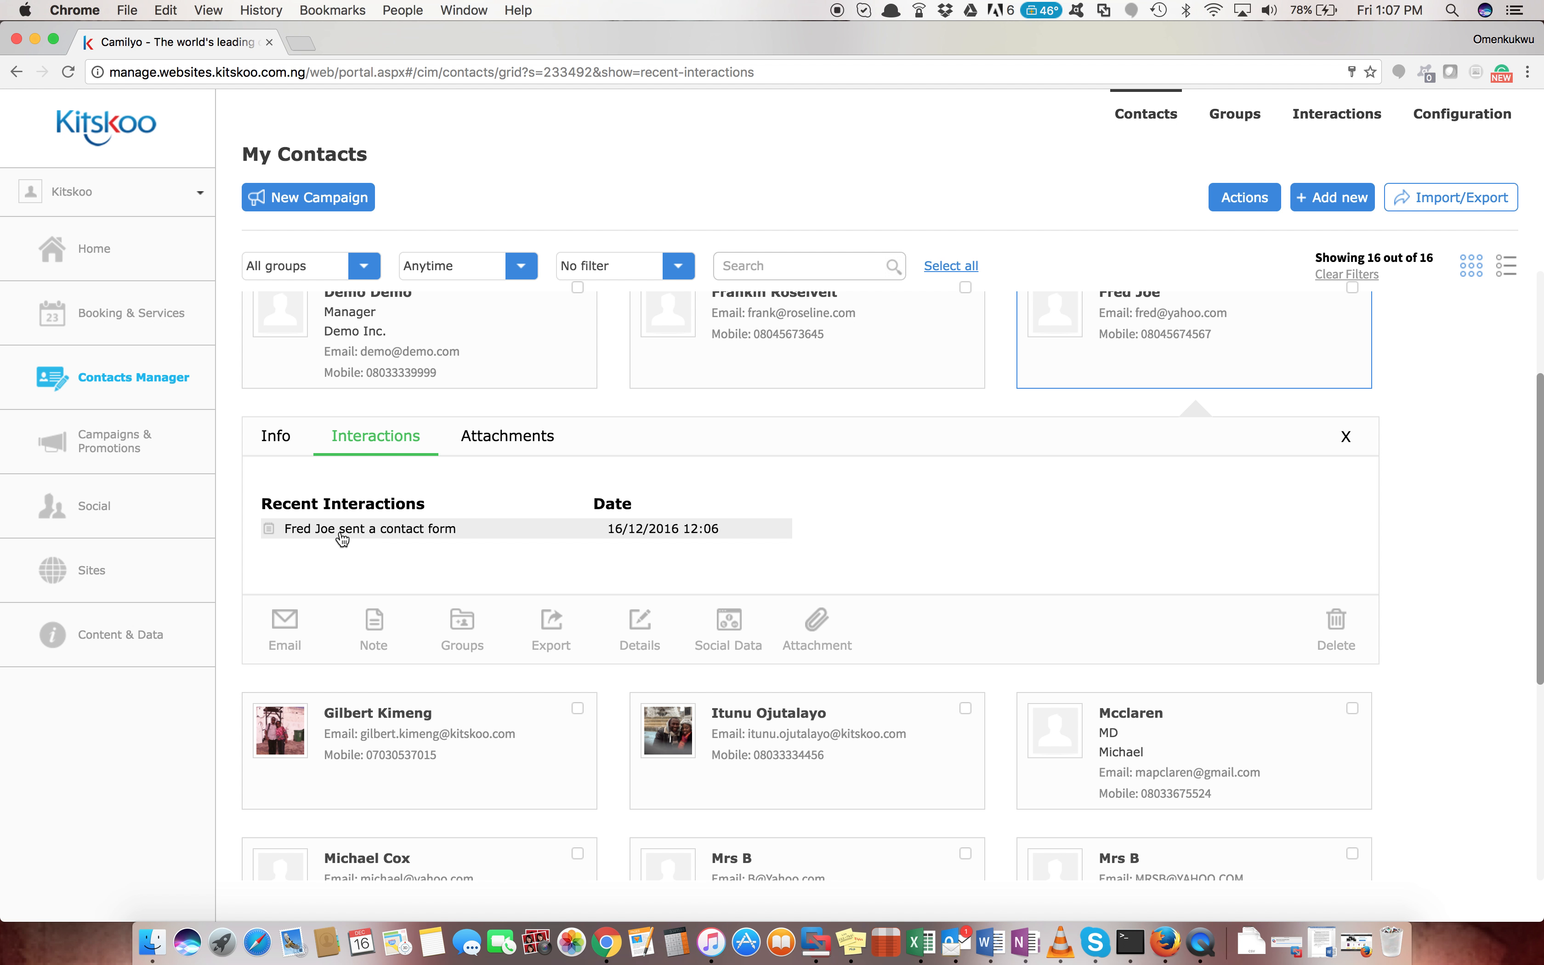
Review the submitted form, the lead's Info details (mobile, email marketing) and its Flickr profile
{"action": "left_click", "coordinate": [508, 530]}
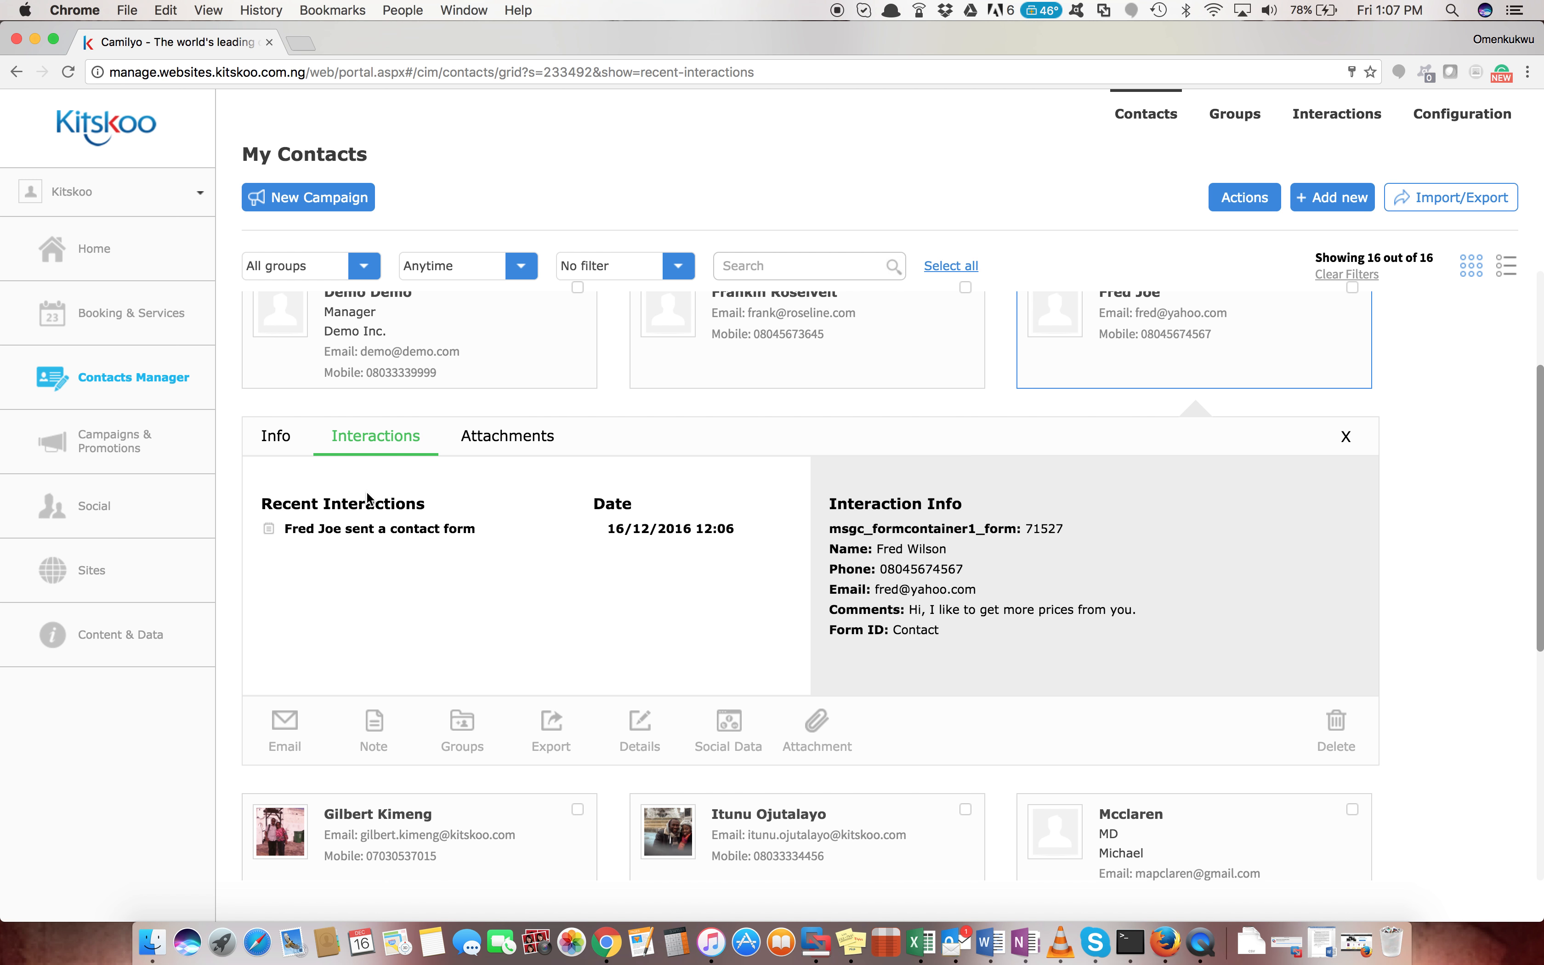
{"action": "left_click", "coordinate": [283, 439]}
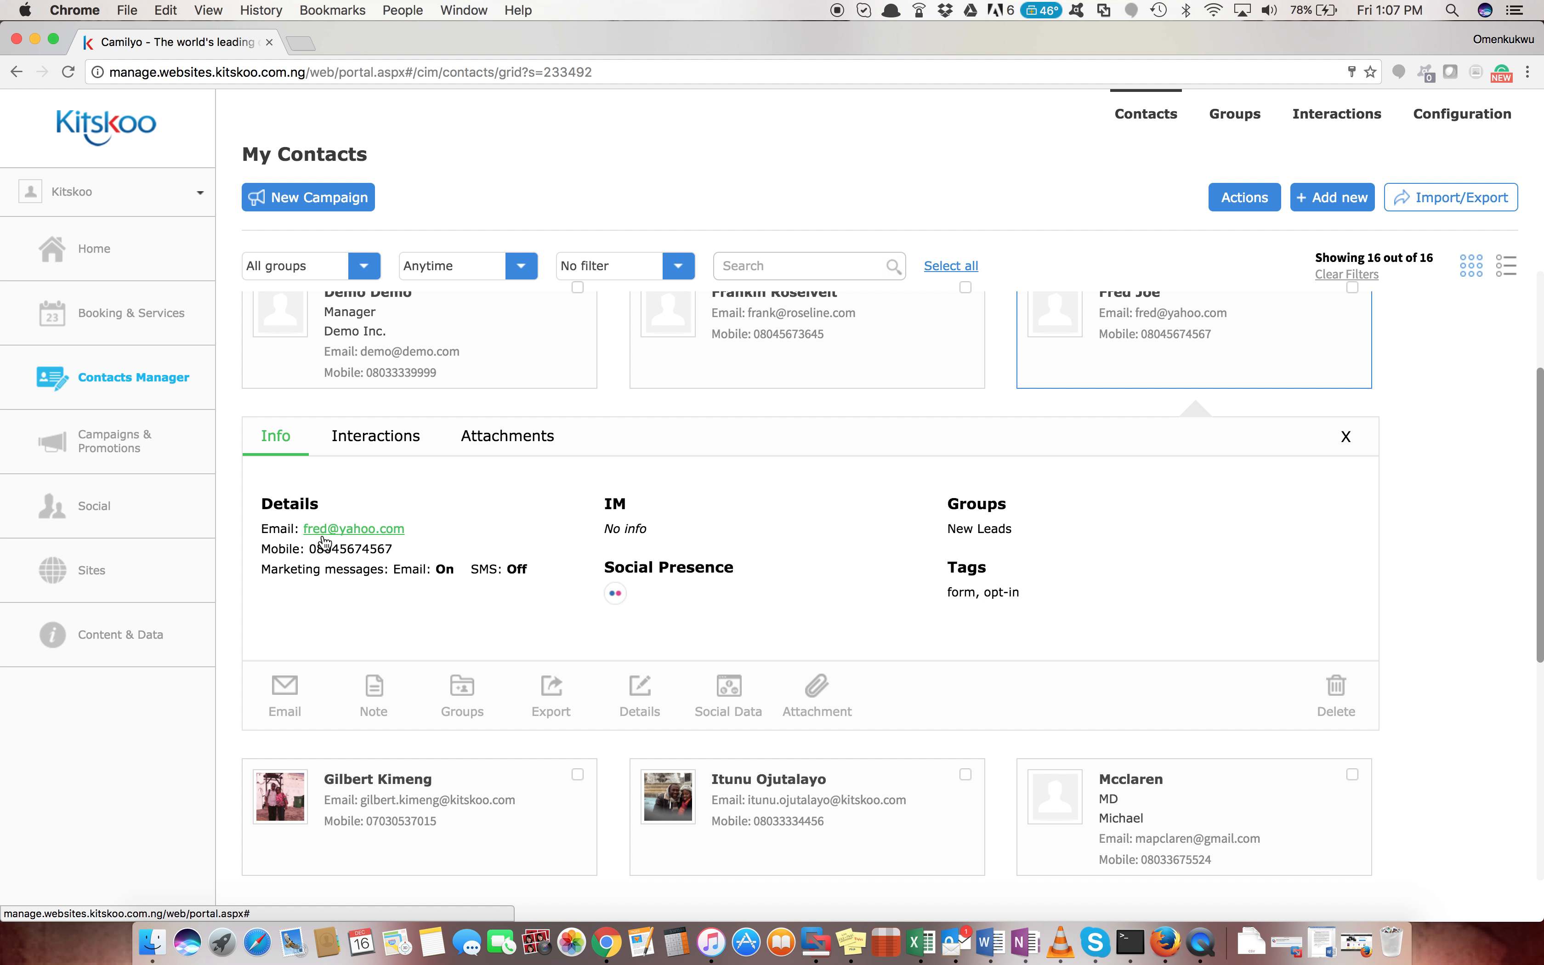
{"action": "left_click_drag", "start_coordinate": [310, 548], "coordinate": [392, 550]}
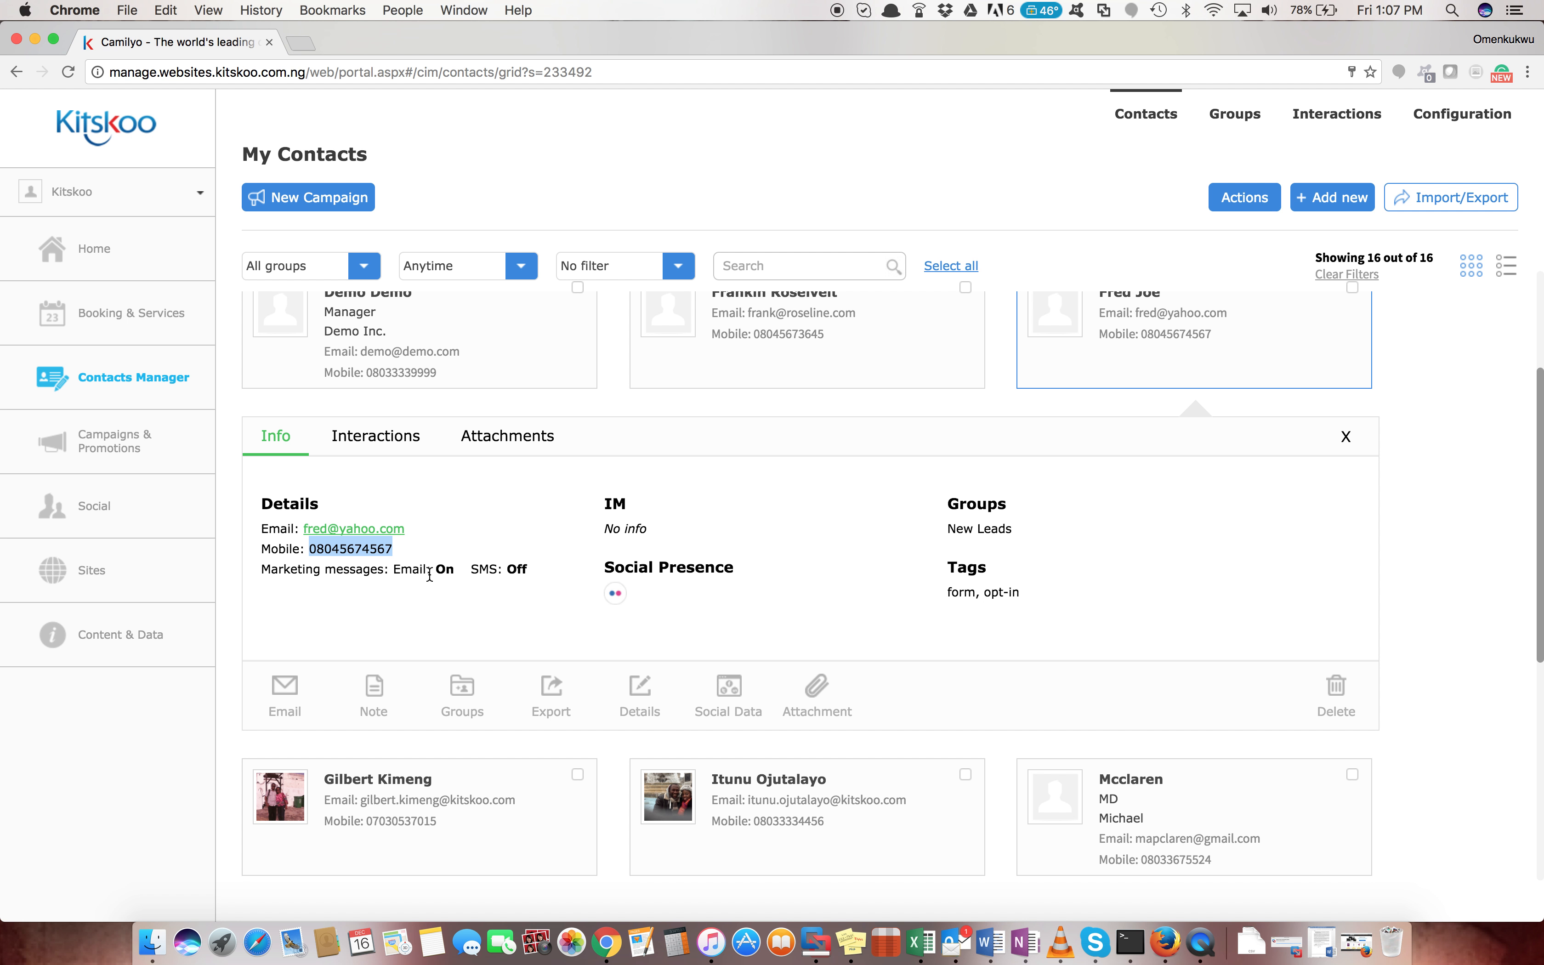
{"action": "left_click_drag", "start_coordinate": [440, 568], "coordinate": [455, 566]}
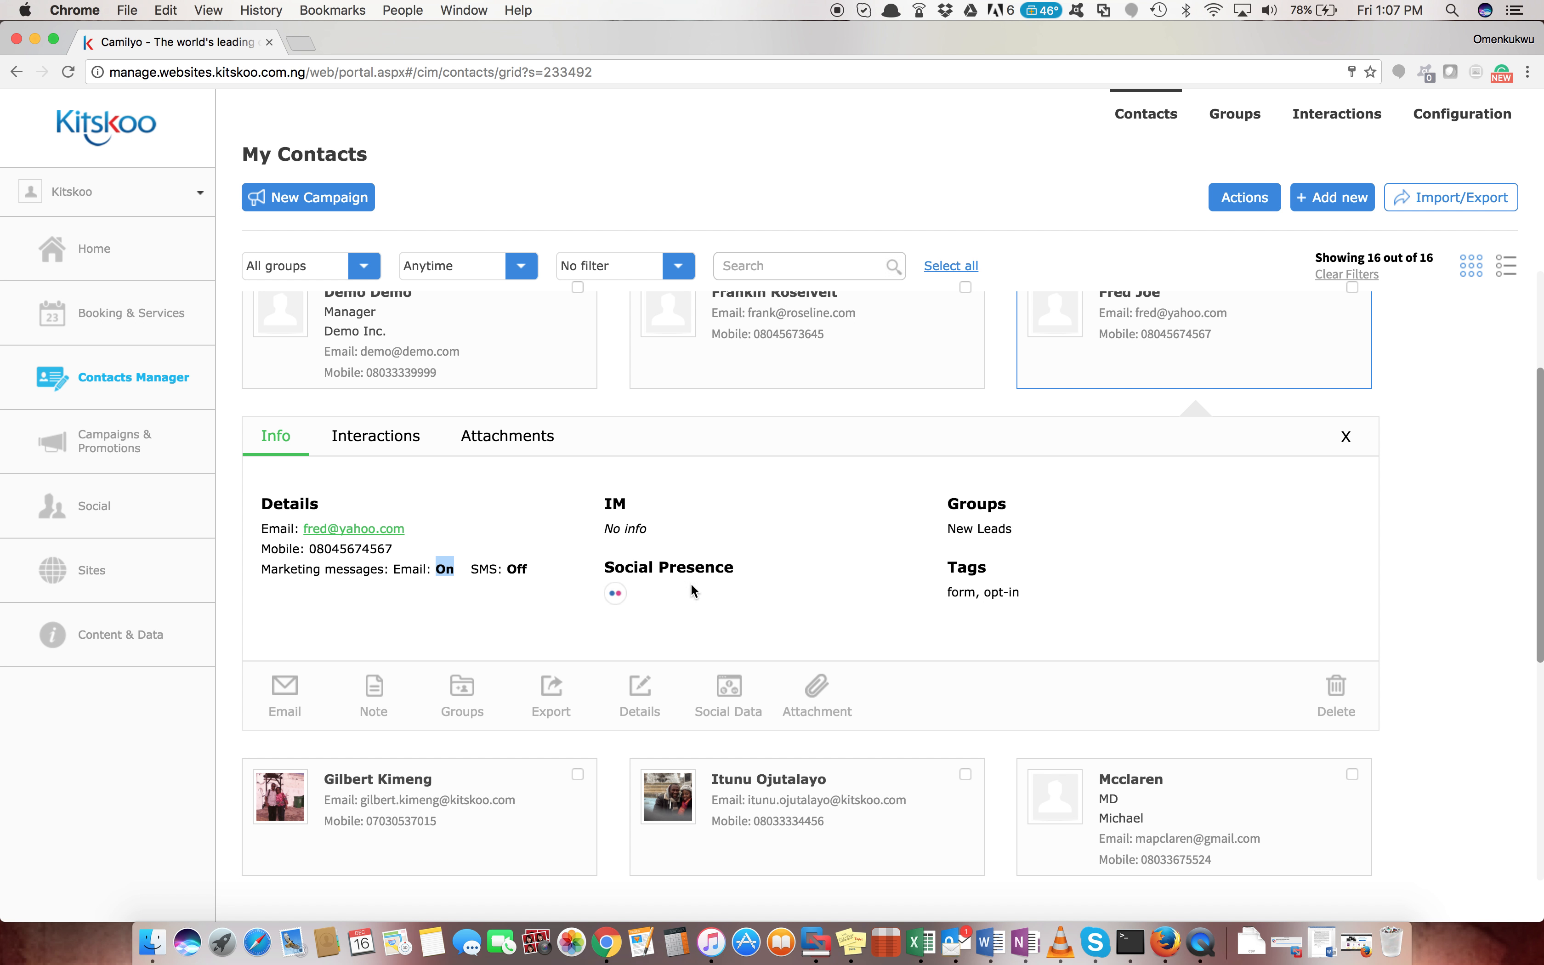
{"action": "left_click", "coordinate": [617, 597]}
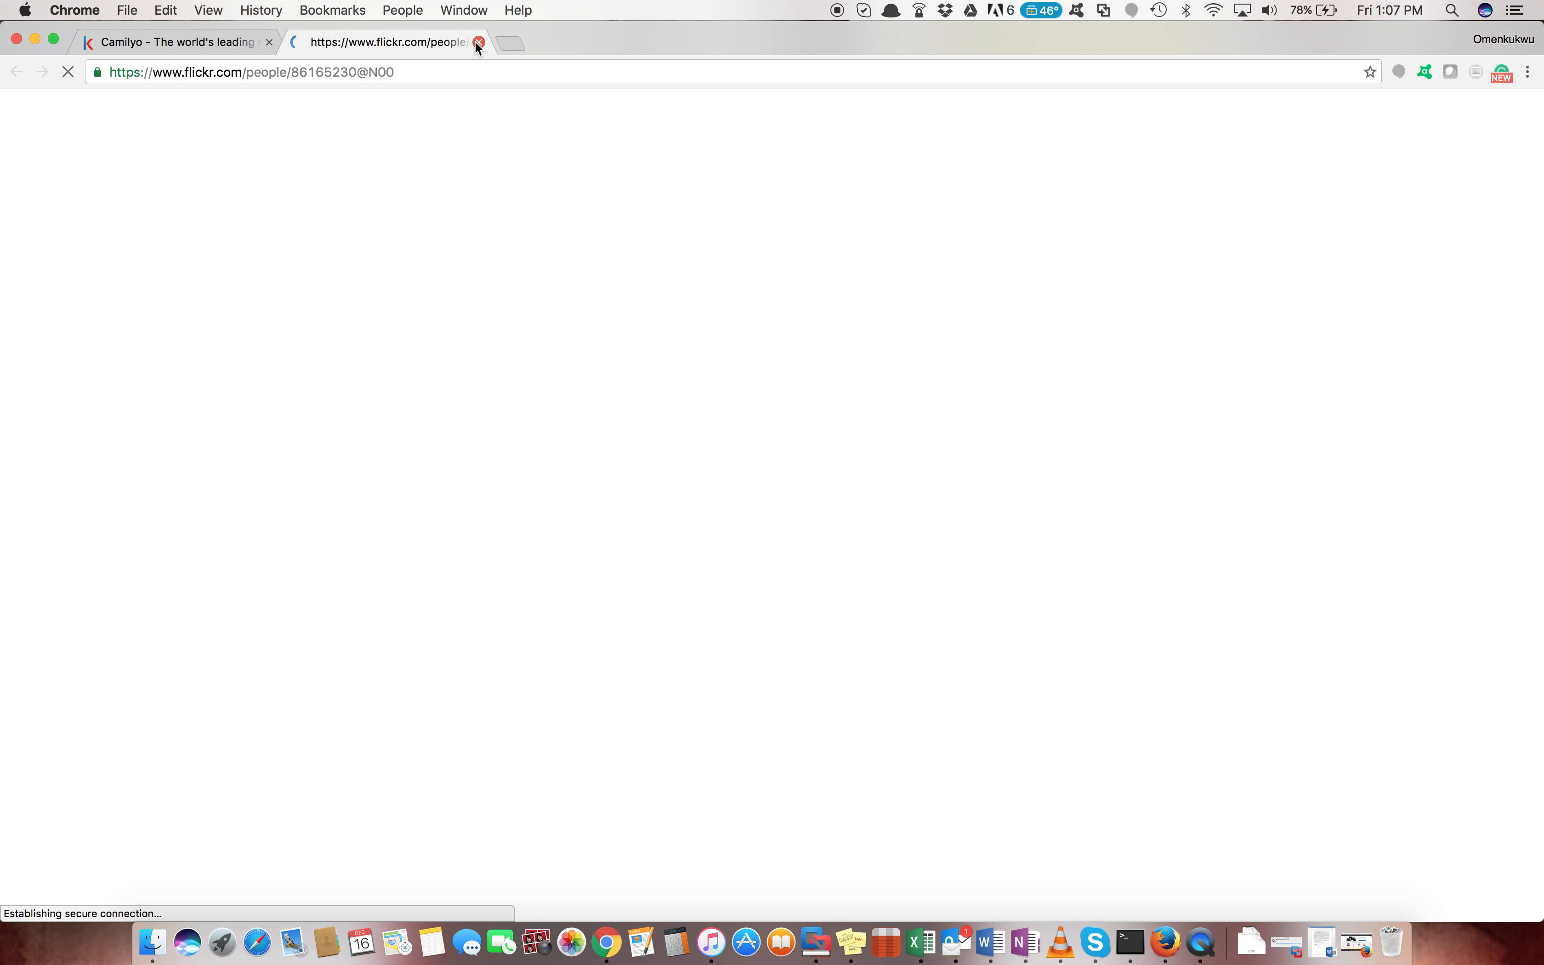
{"action": "left_click", "coordinate": [480, 42]}
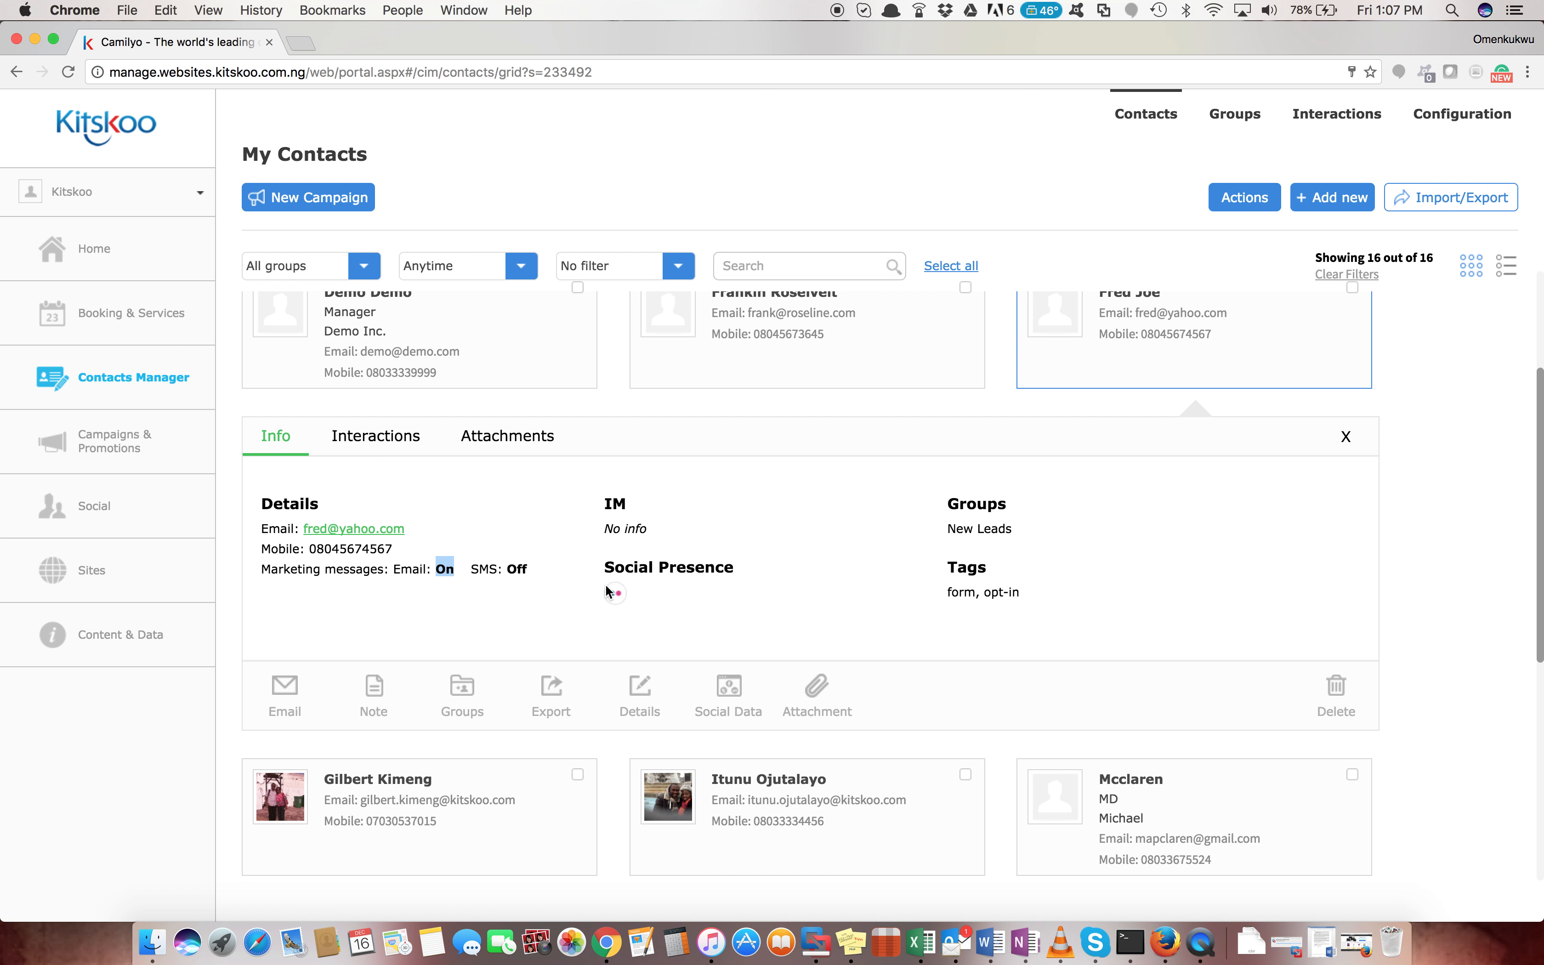
Go back to the lead's Interactions and collapse its panel to show all 16 contacts
{"action": "left_click", "coordinate": [376, 436]}
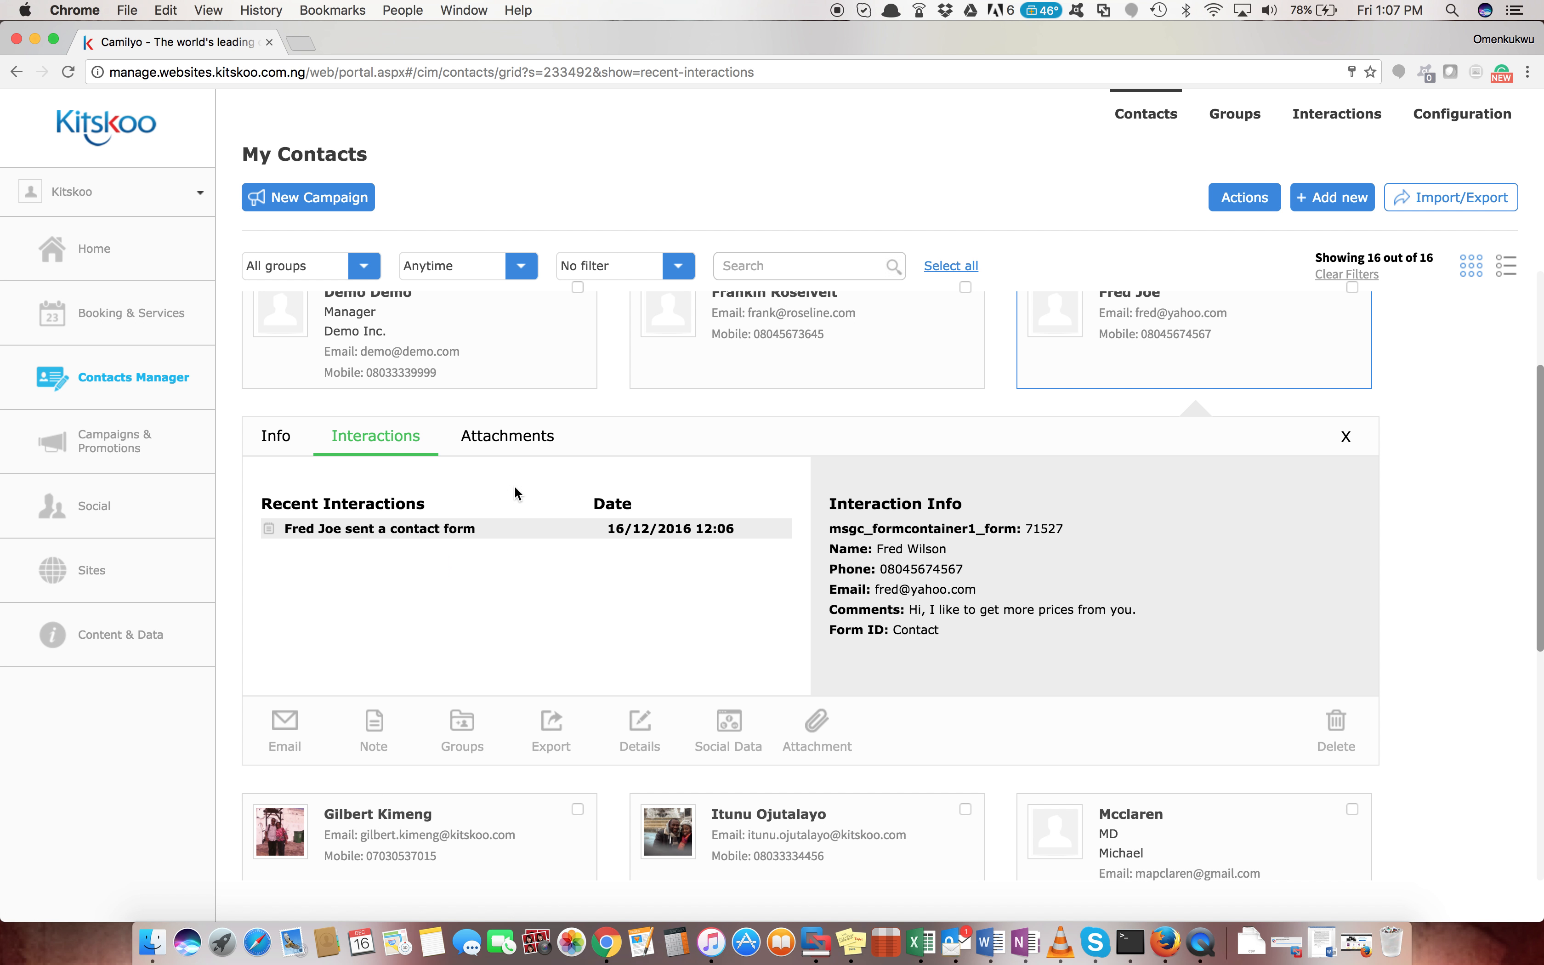
{"action": "scroll", "coordinate": [678, 527], "scroll_direction": "up", "scroll_amount": 3}
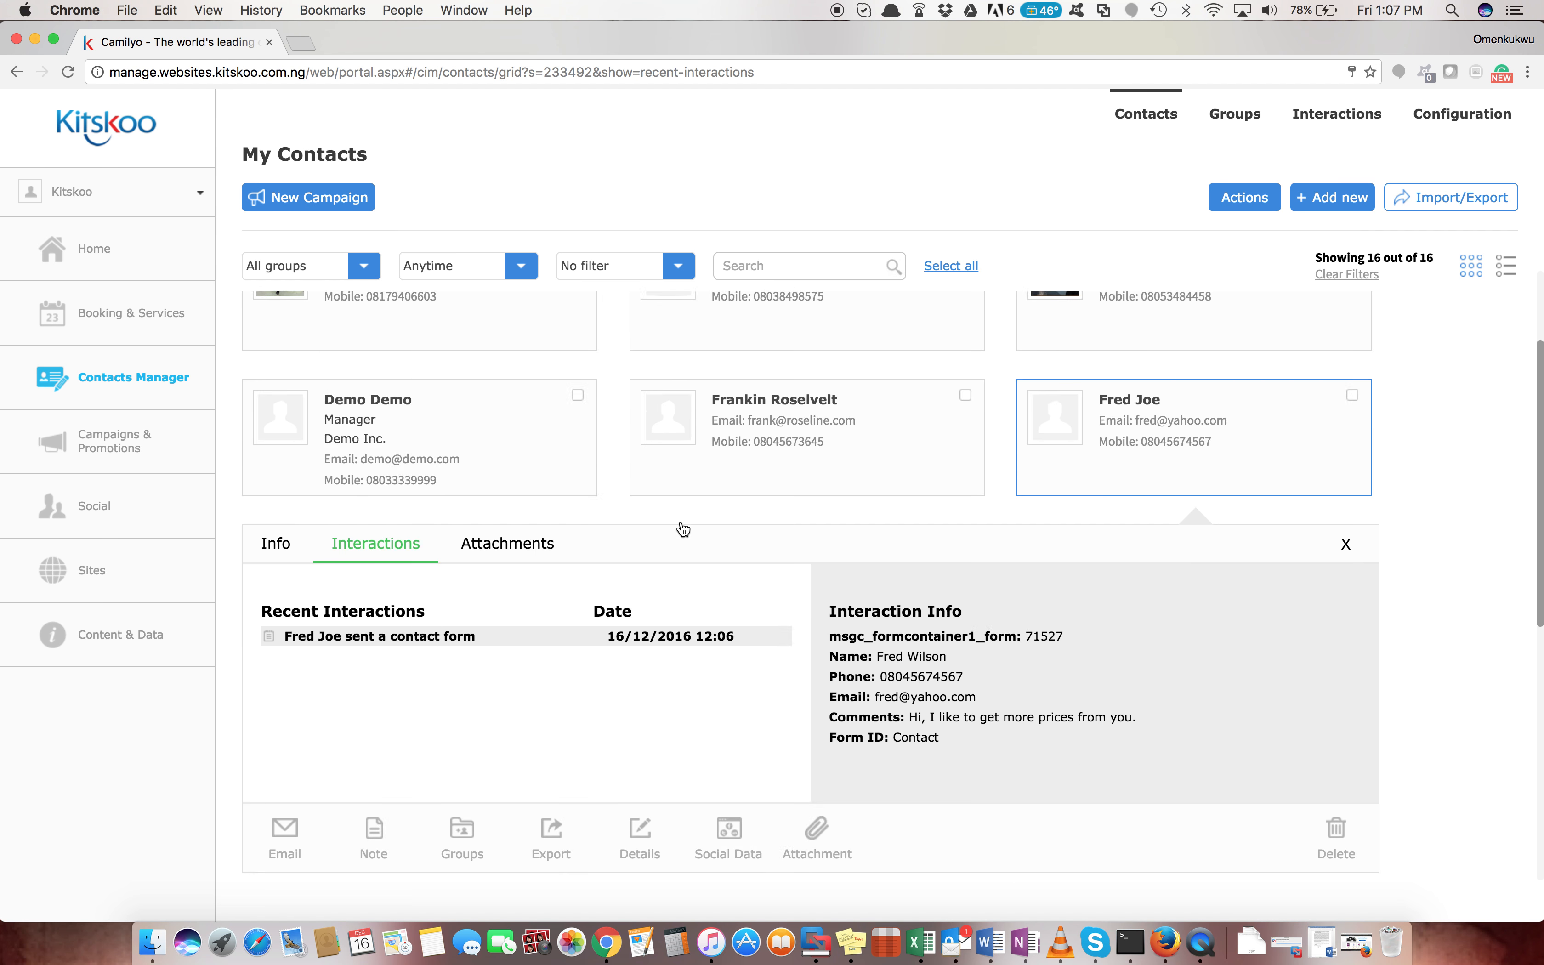
{"action": "left_click", "coordinate": [1099, 558]}
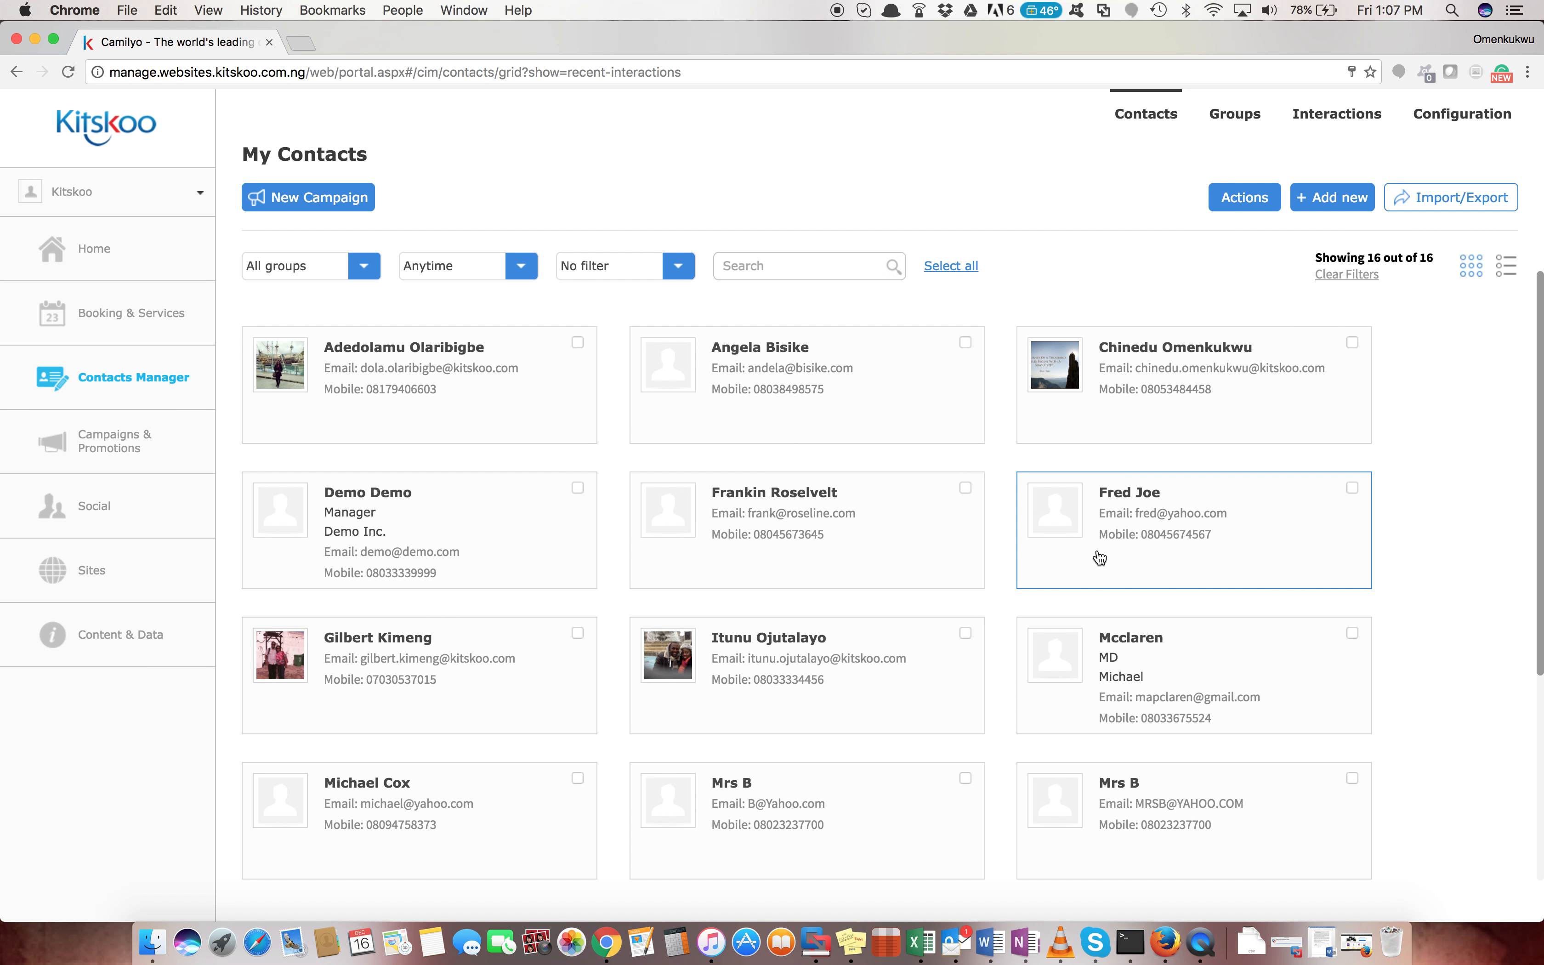